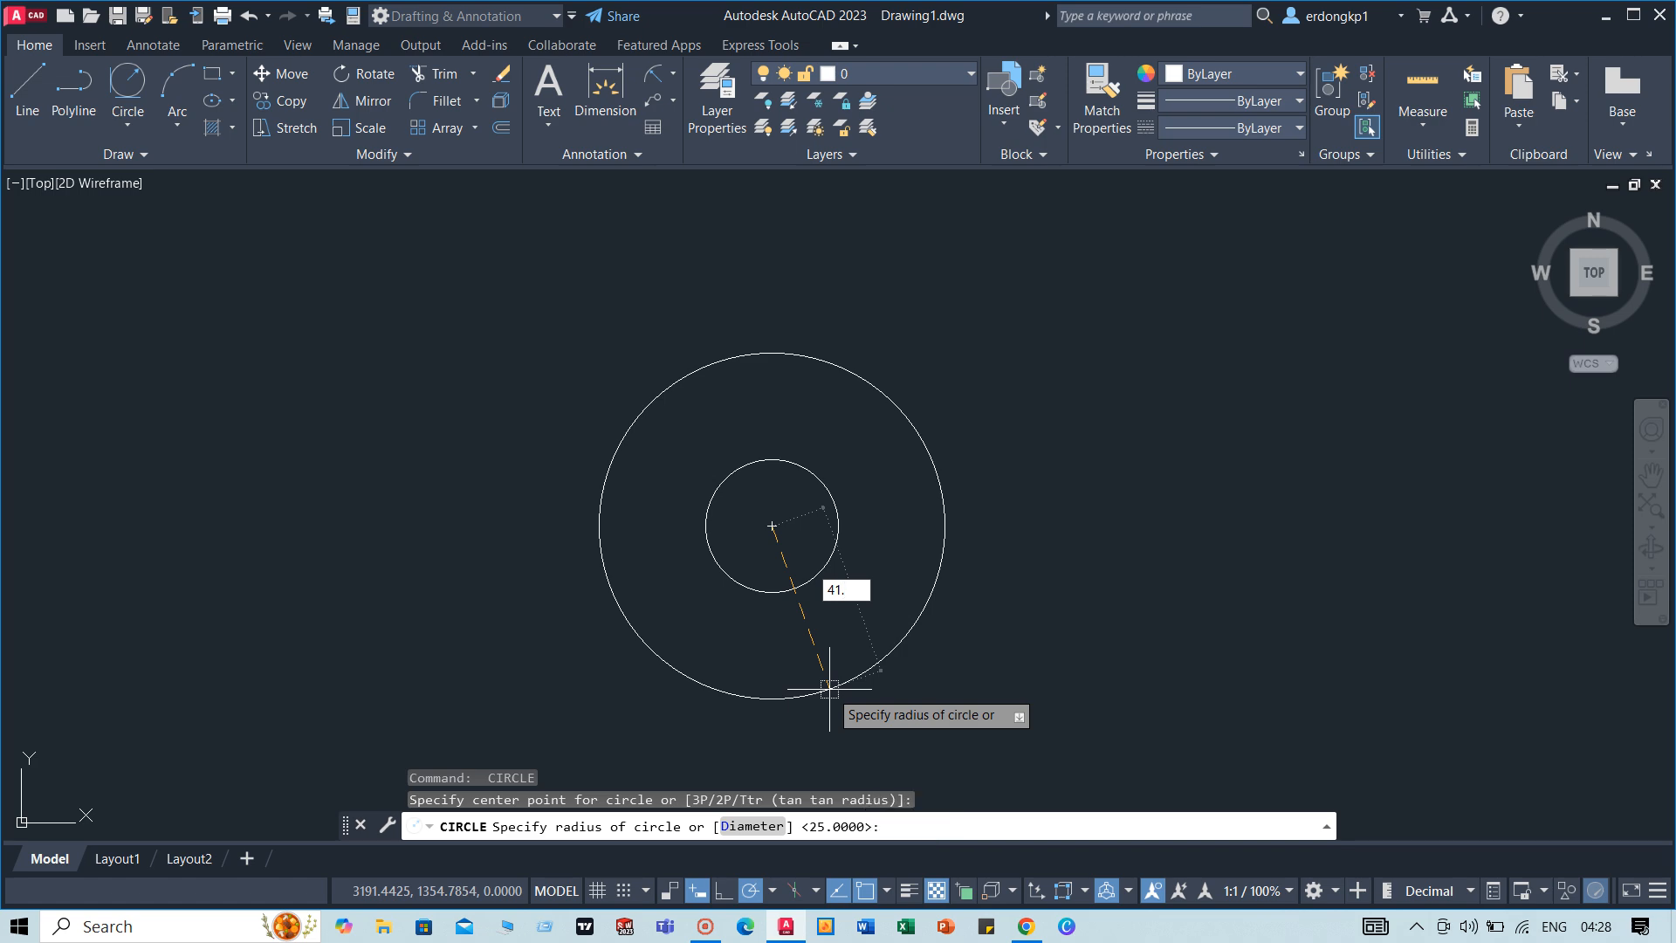
Step: Finish the concentric outer circle with radius 41.5, and draw a radius 5 circle centred on its left quadrant
key("Return")
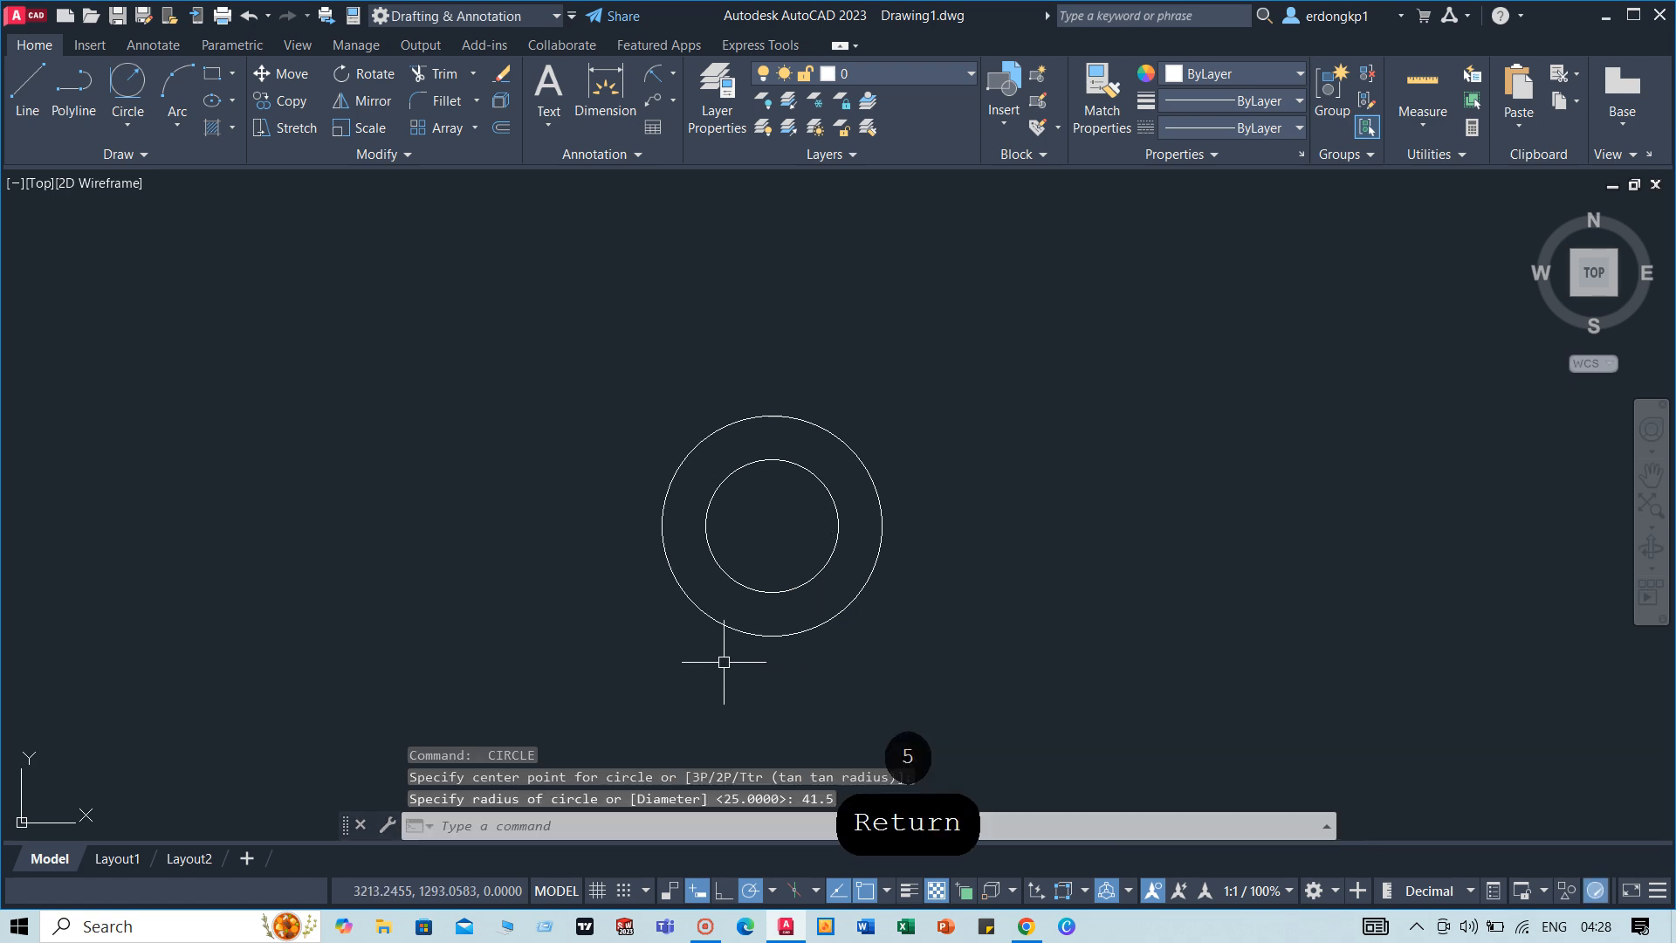
type("c")
key("space")
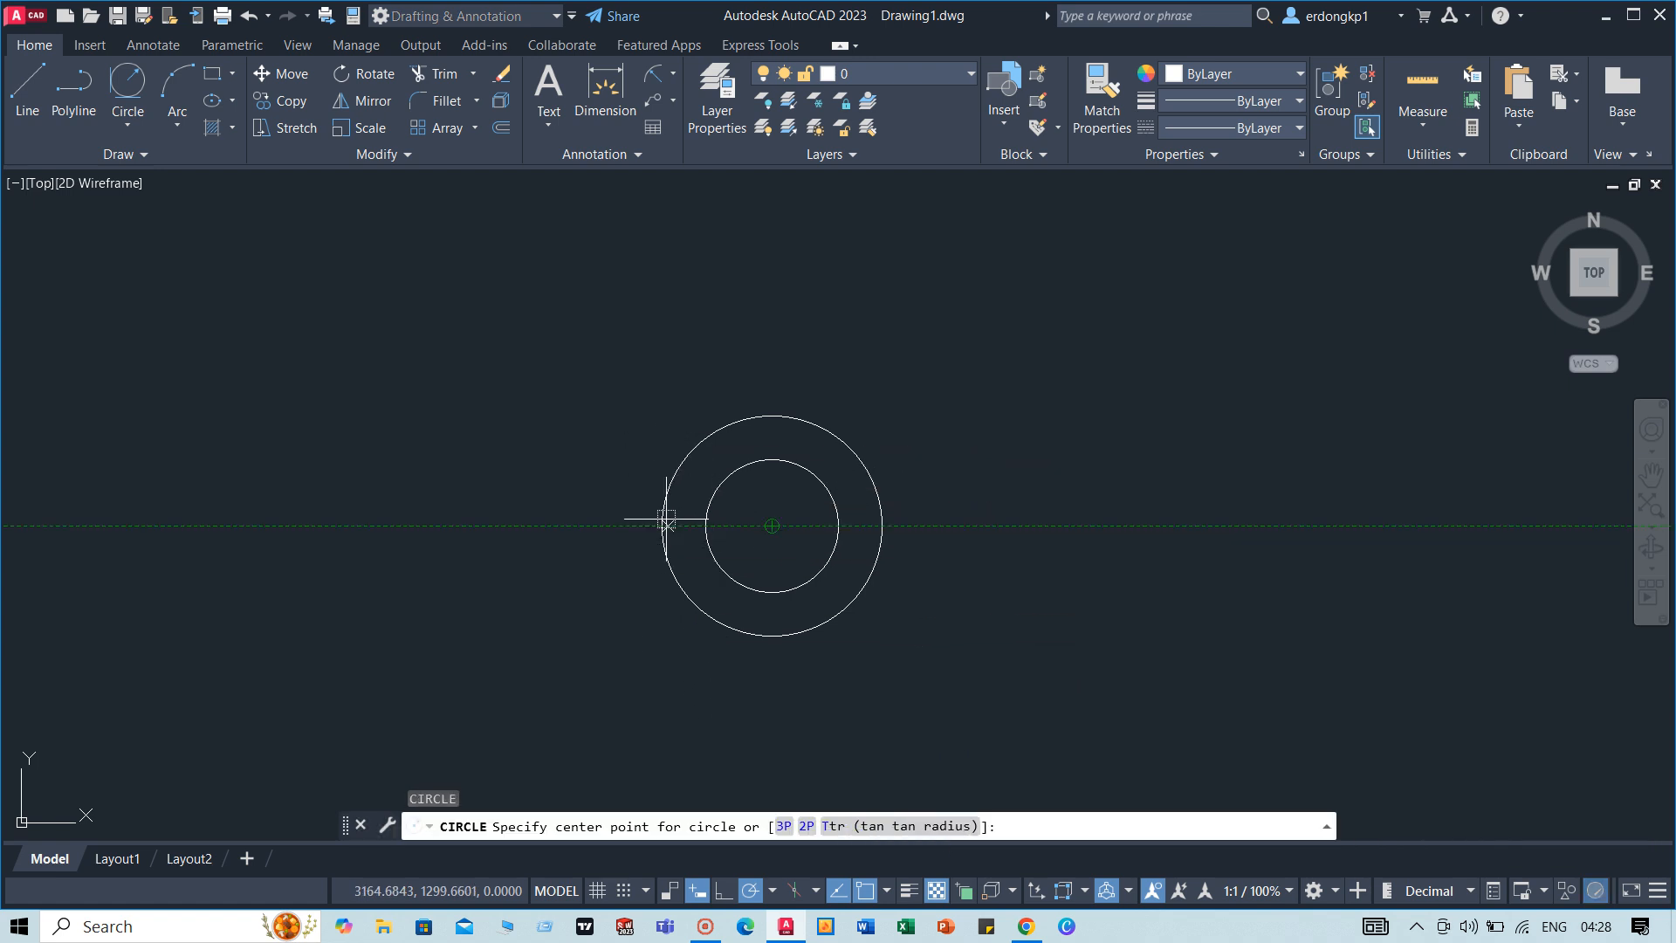
left_click(661, 524)
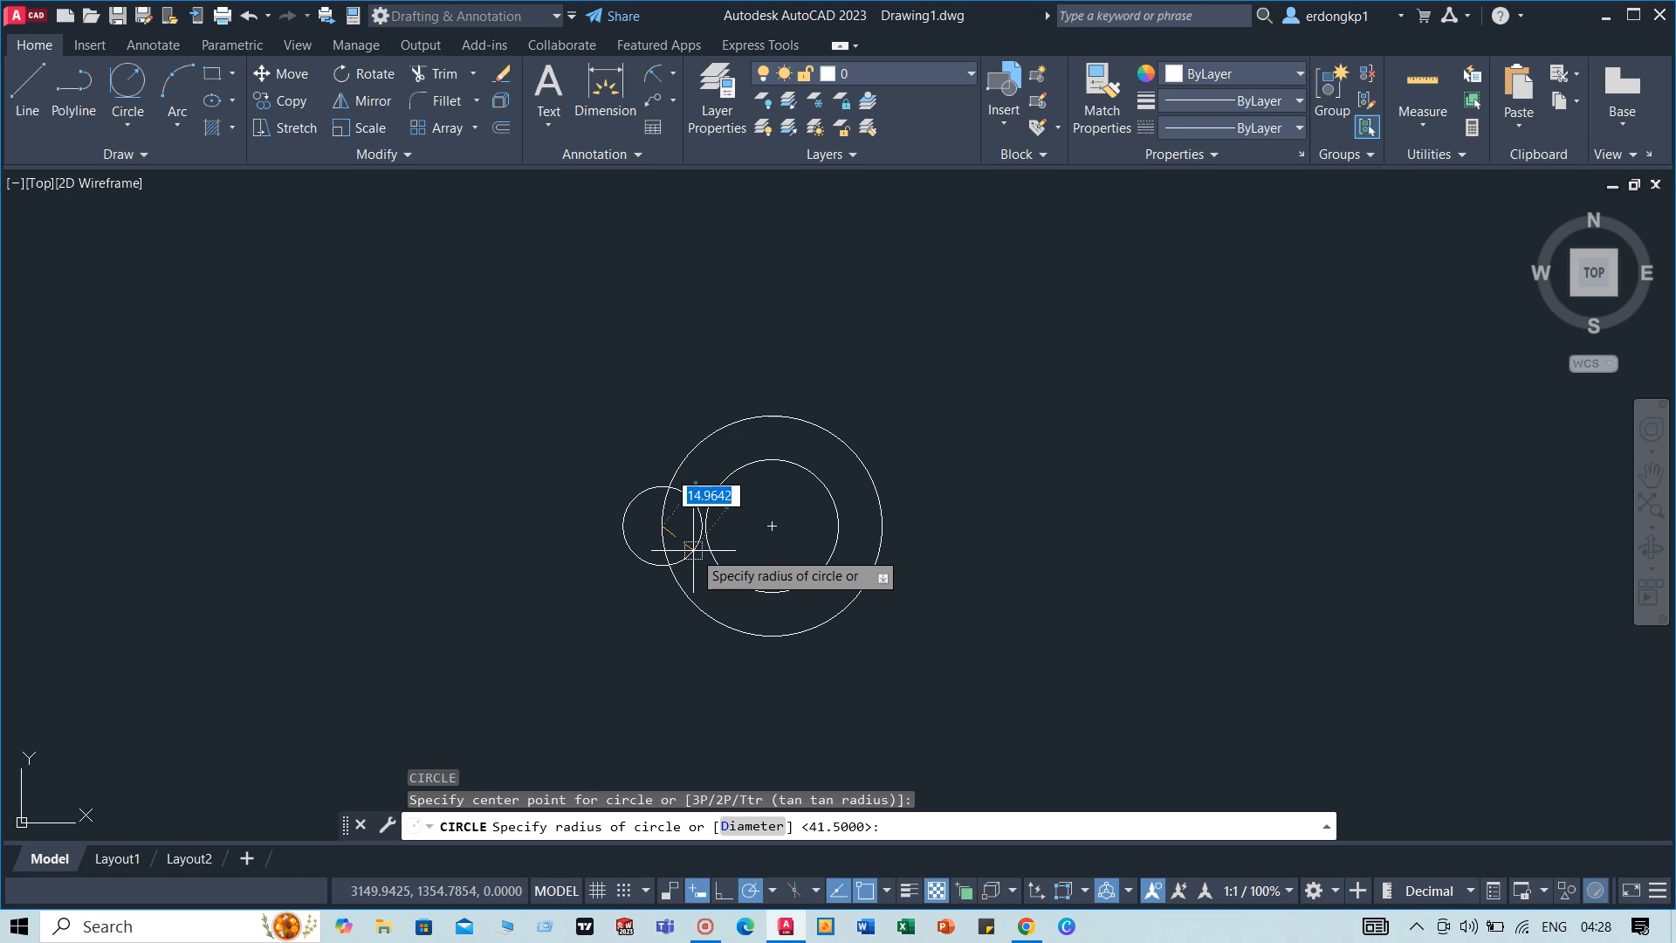
scroll(693, 550, "up", 2)
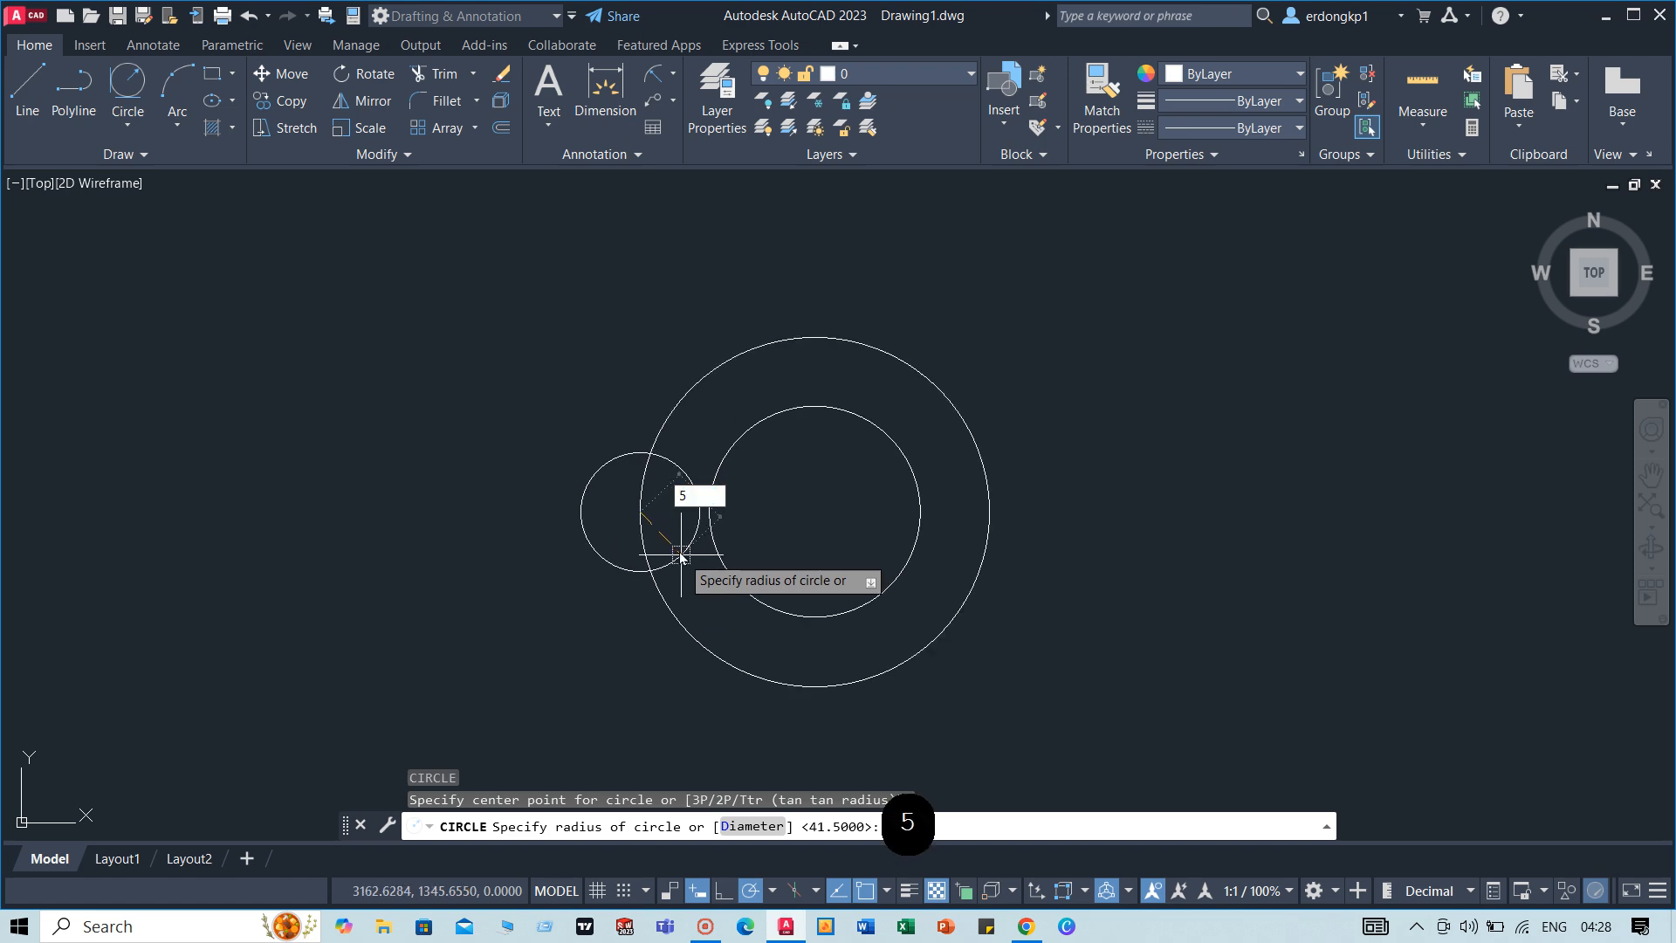
key("Return")
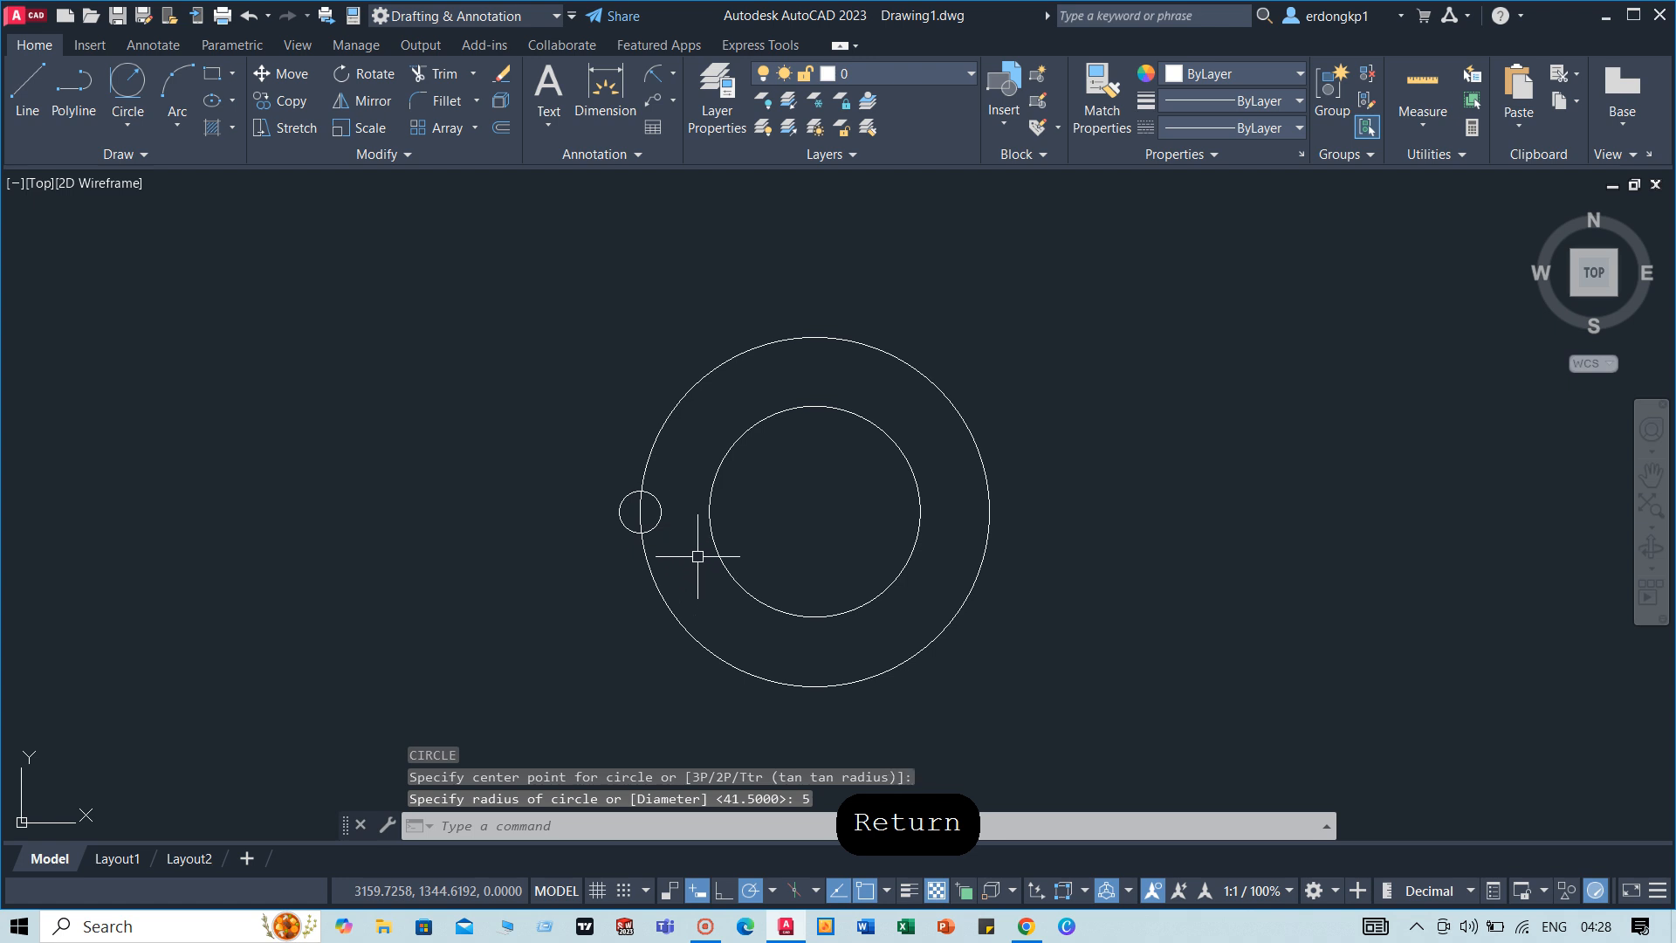
Step: Draw a radius 10 circle concentric with the radius 5 circle on the outer circle's left quadrant
key("space")
left_click(641, 511)
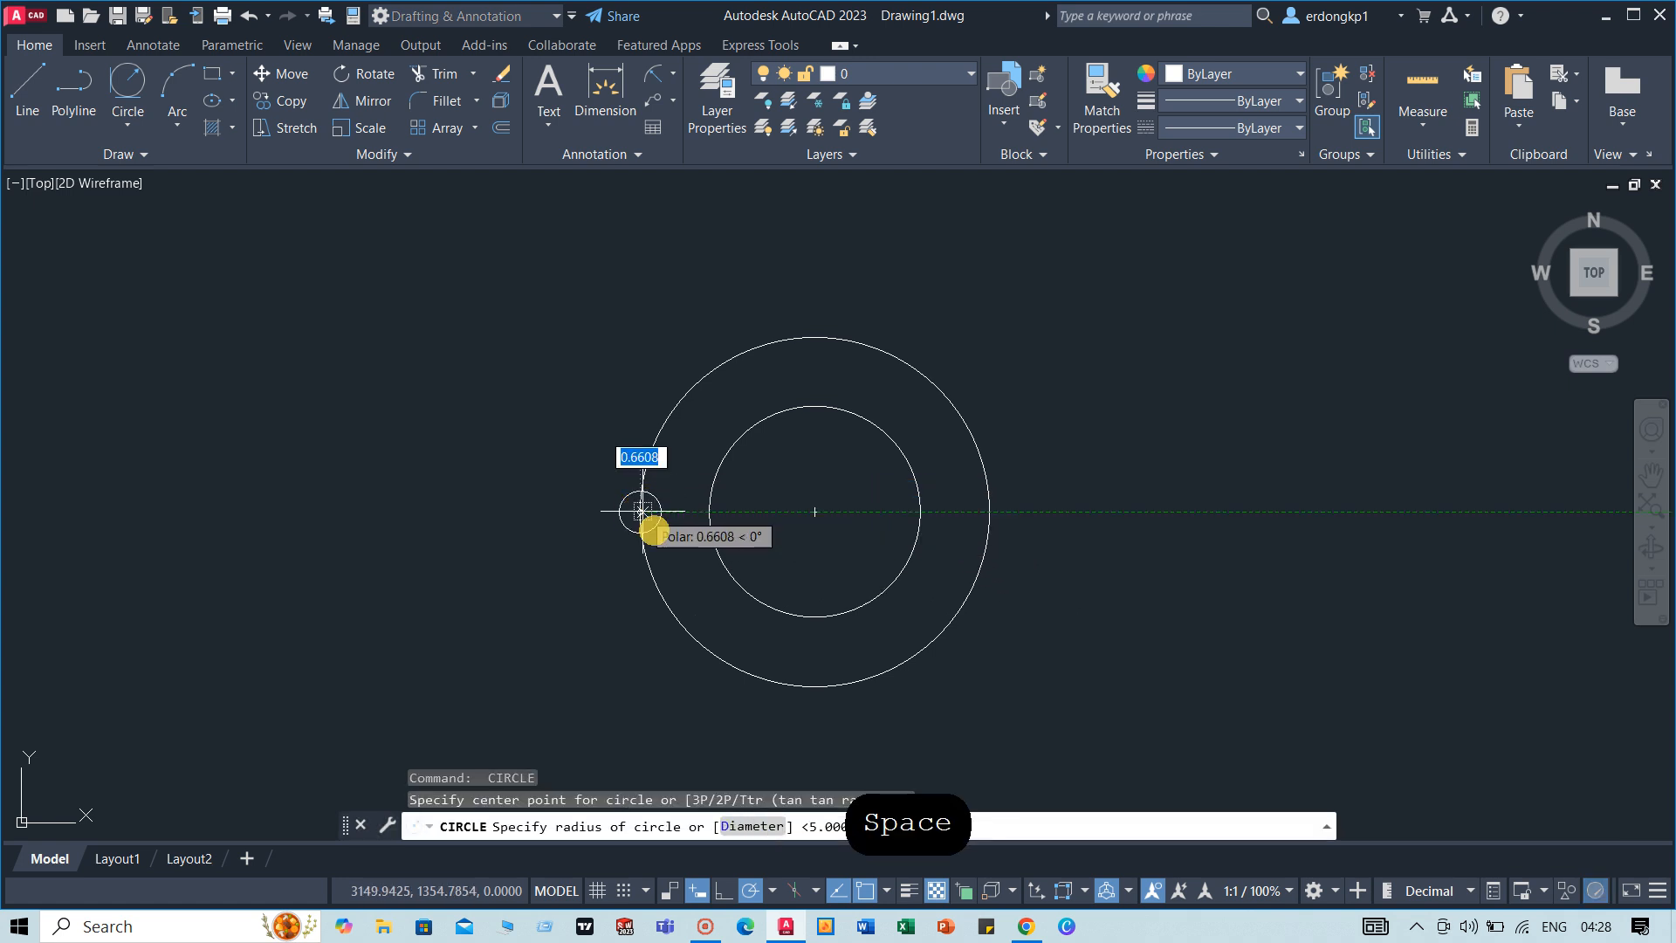
type("10")
key("Return")
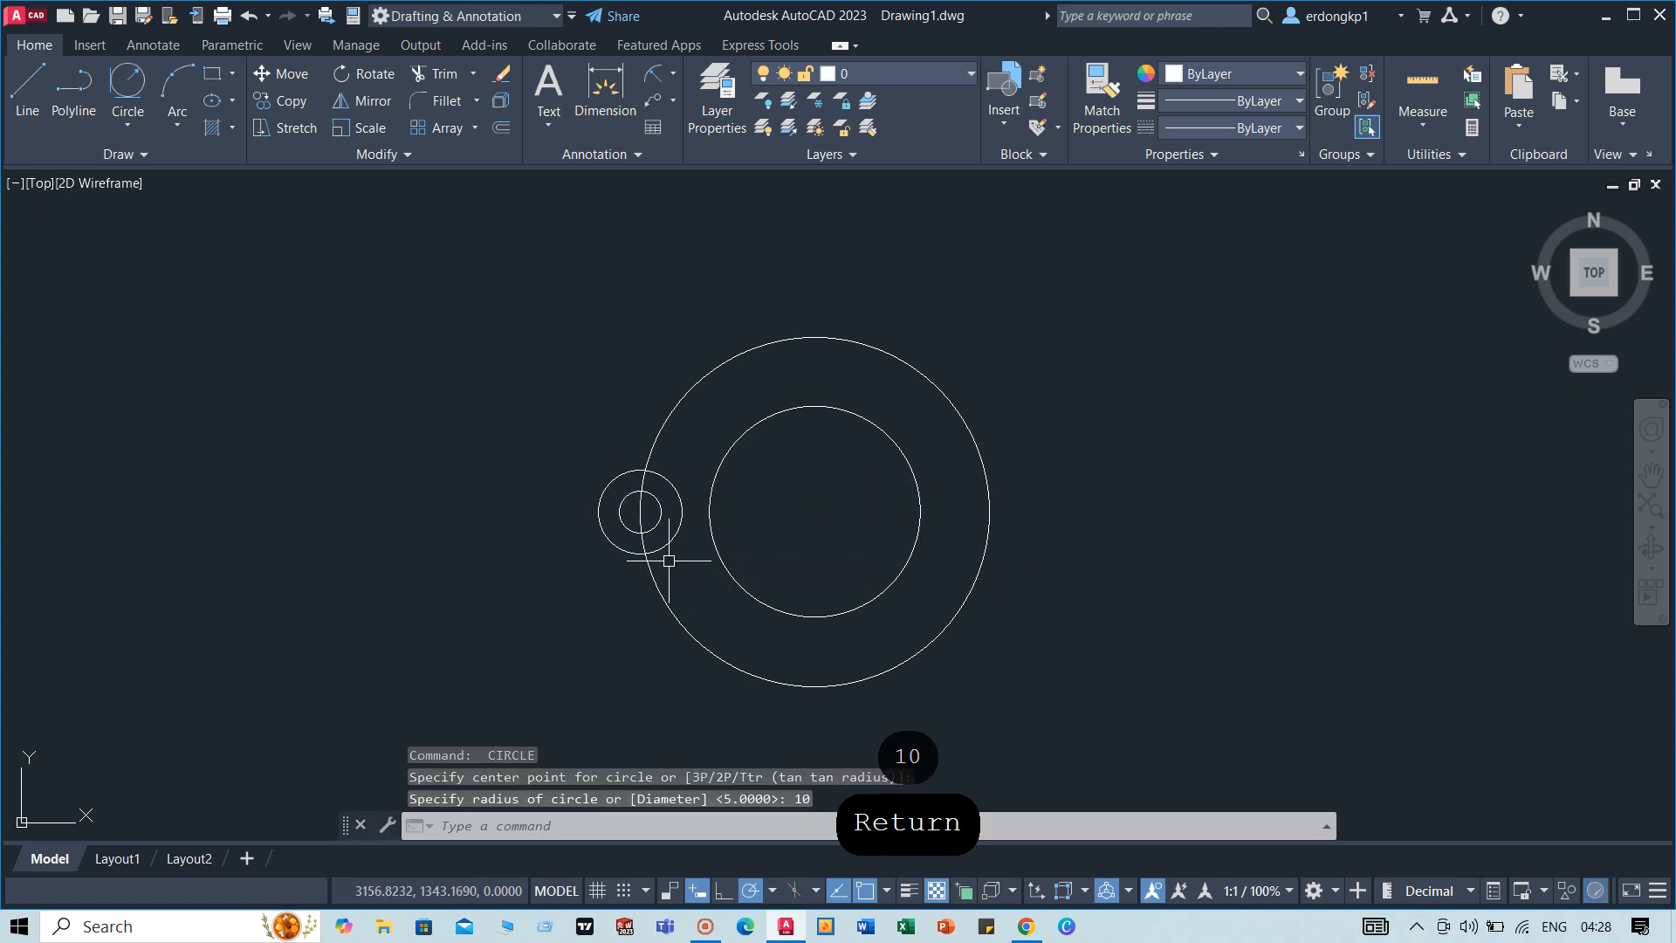
Step: Rotate a copy of the two small concentric circles by 60 degrees about the centre of the large circles
left_click(691, 461)
left_click(650, 524)
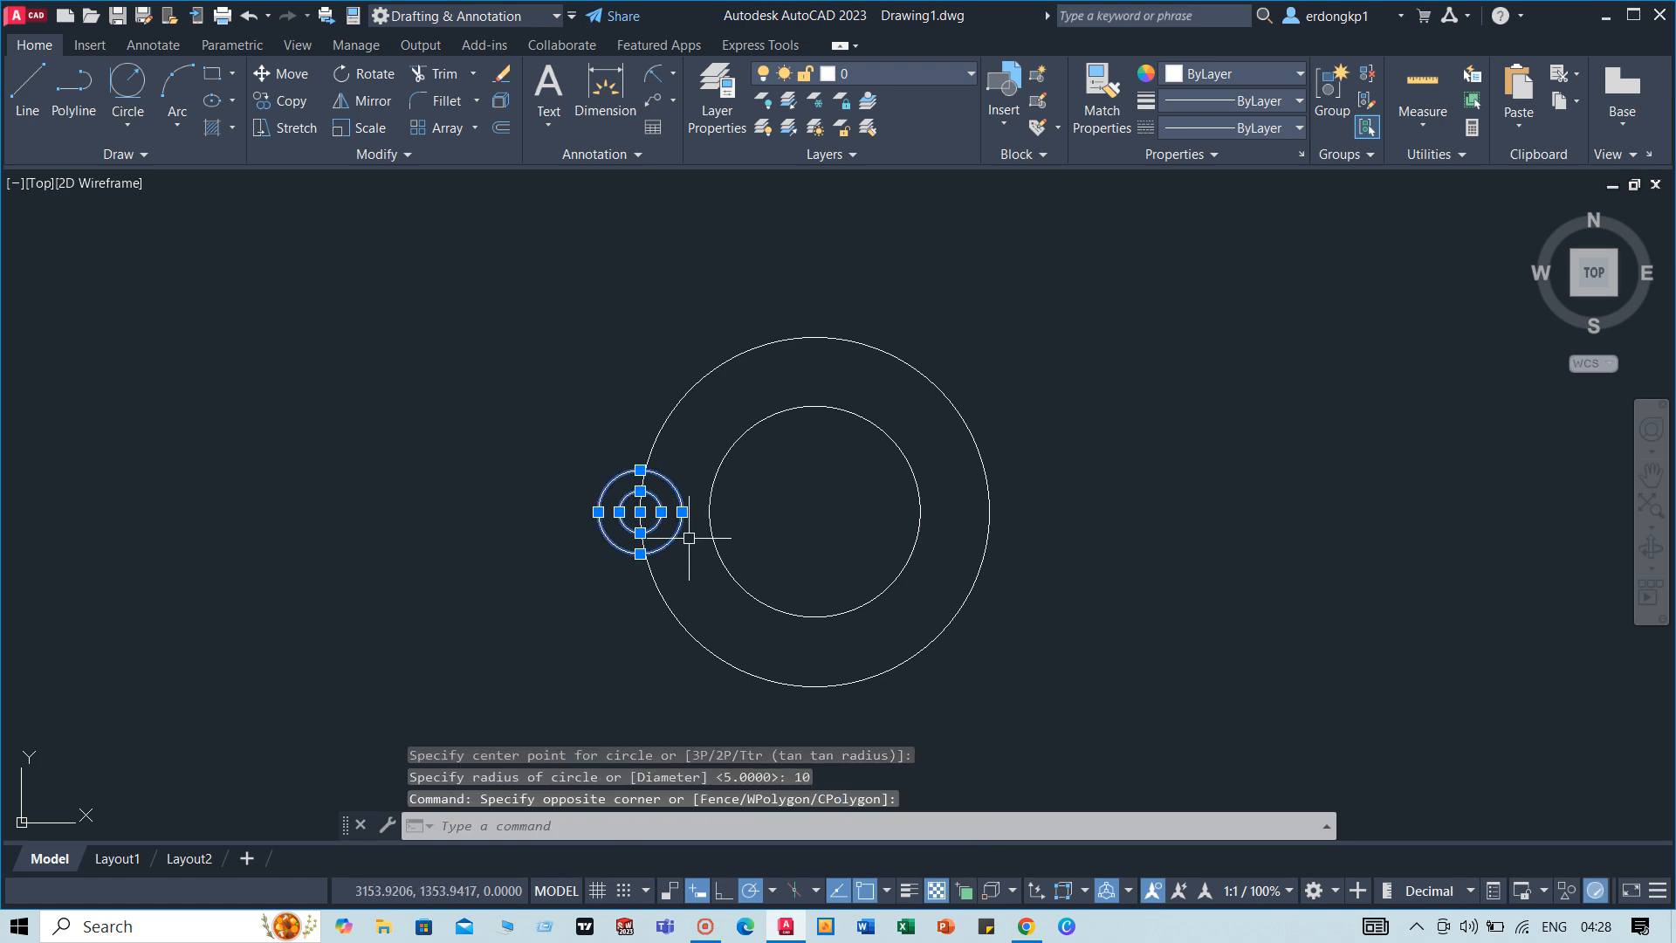
type("r")
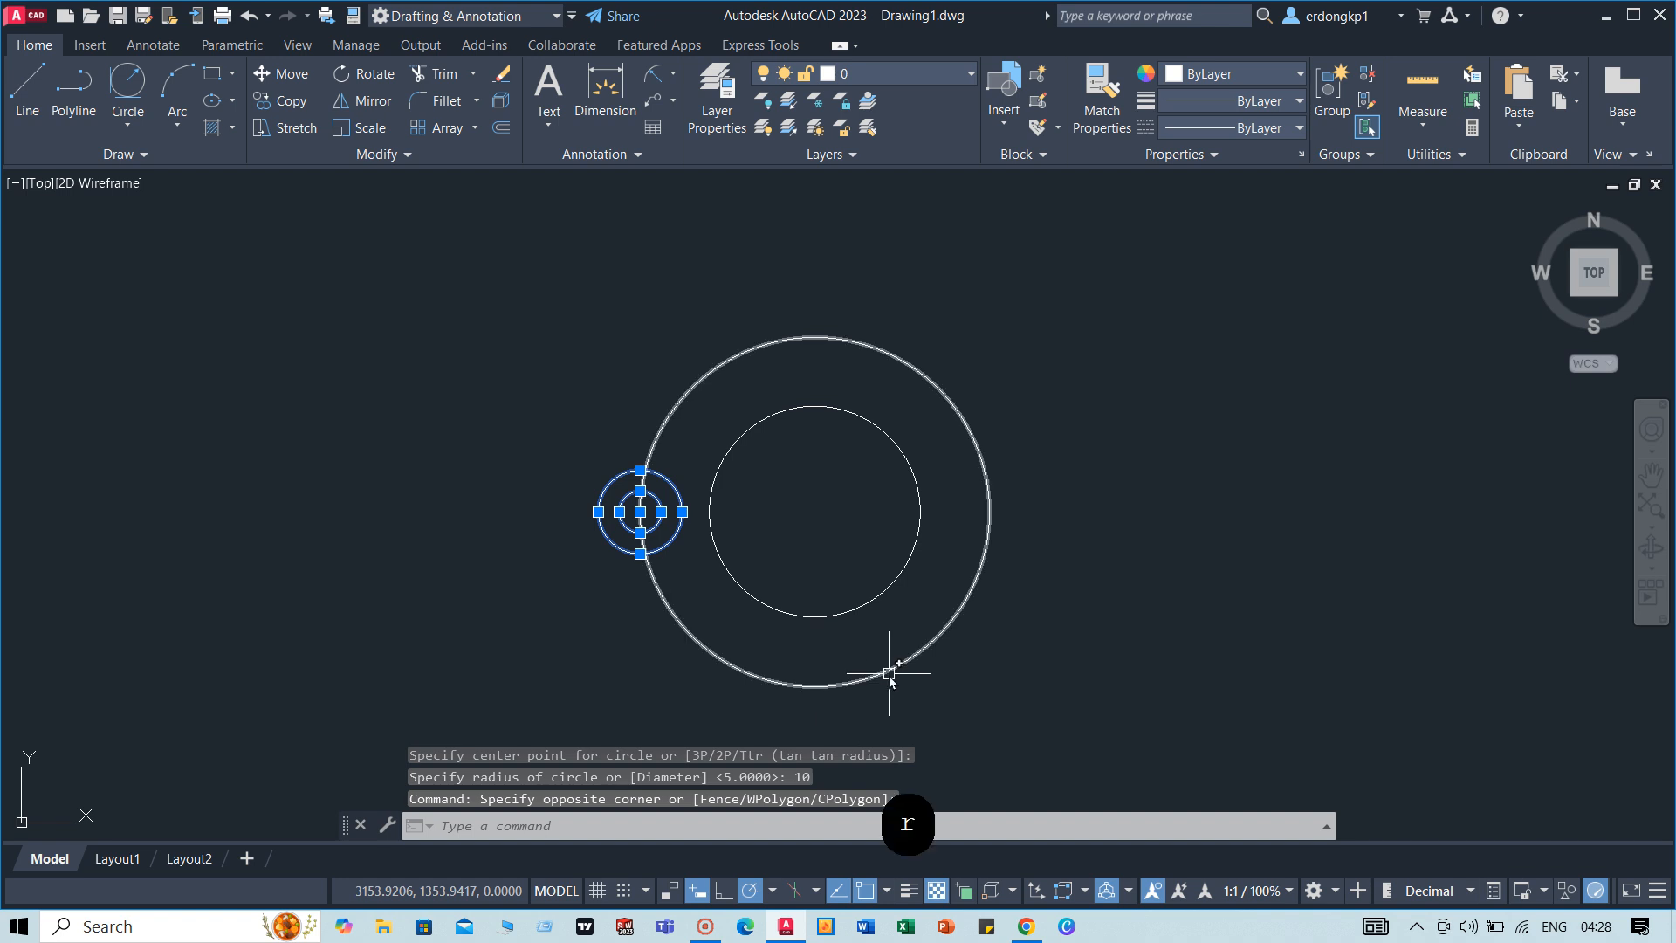
type("o")
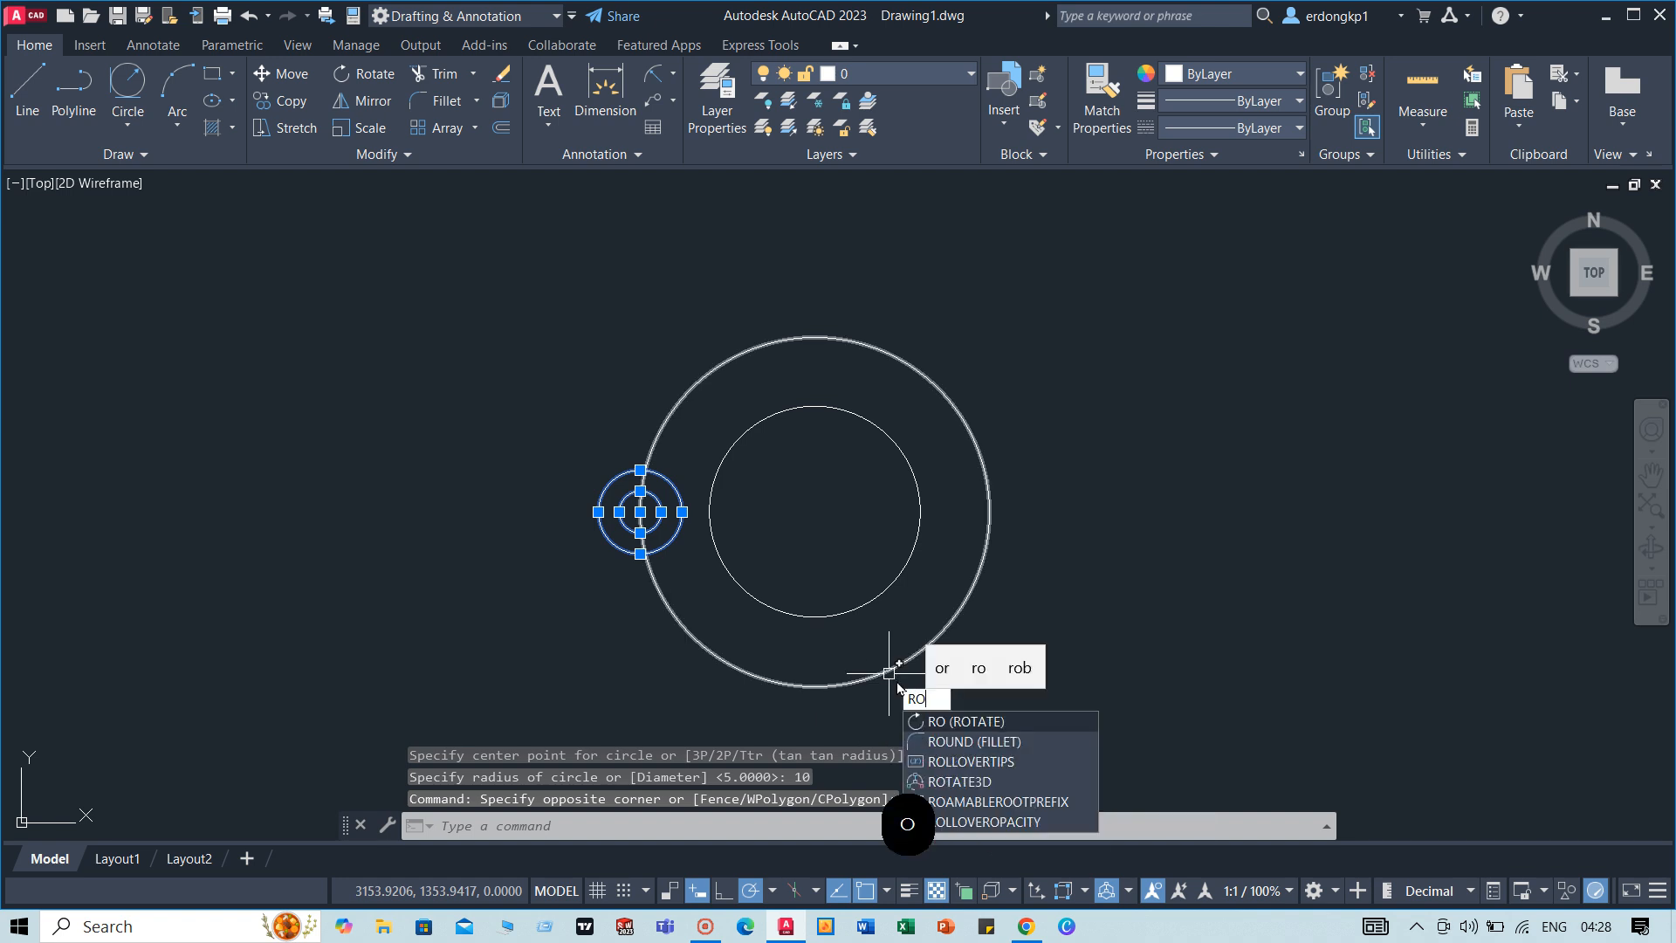
key("Return")
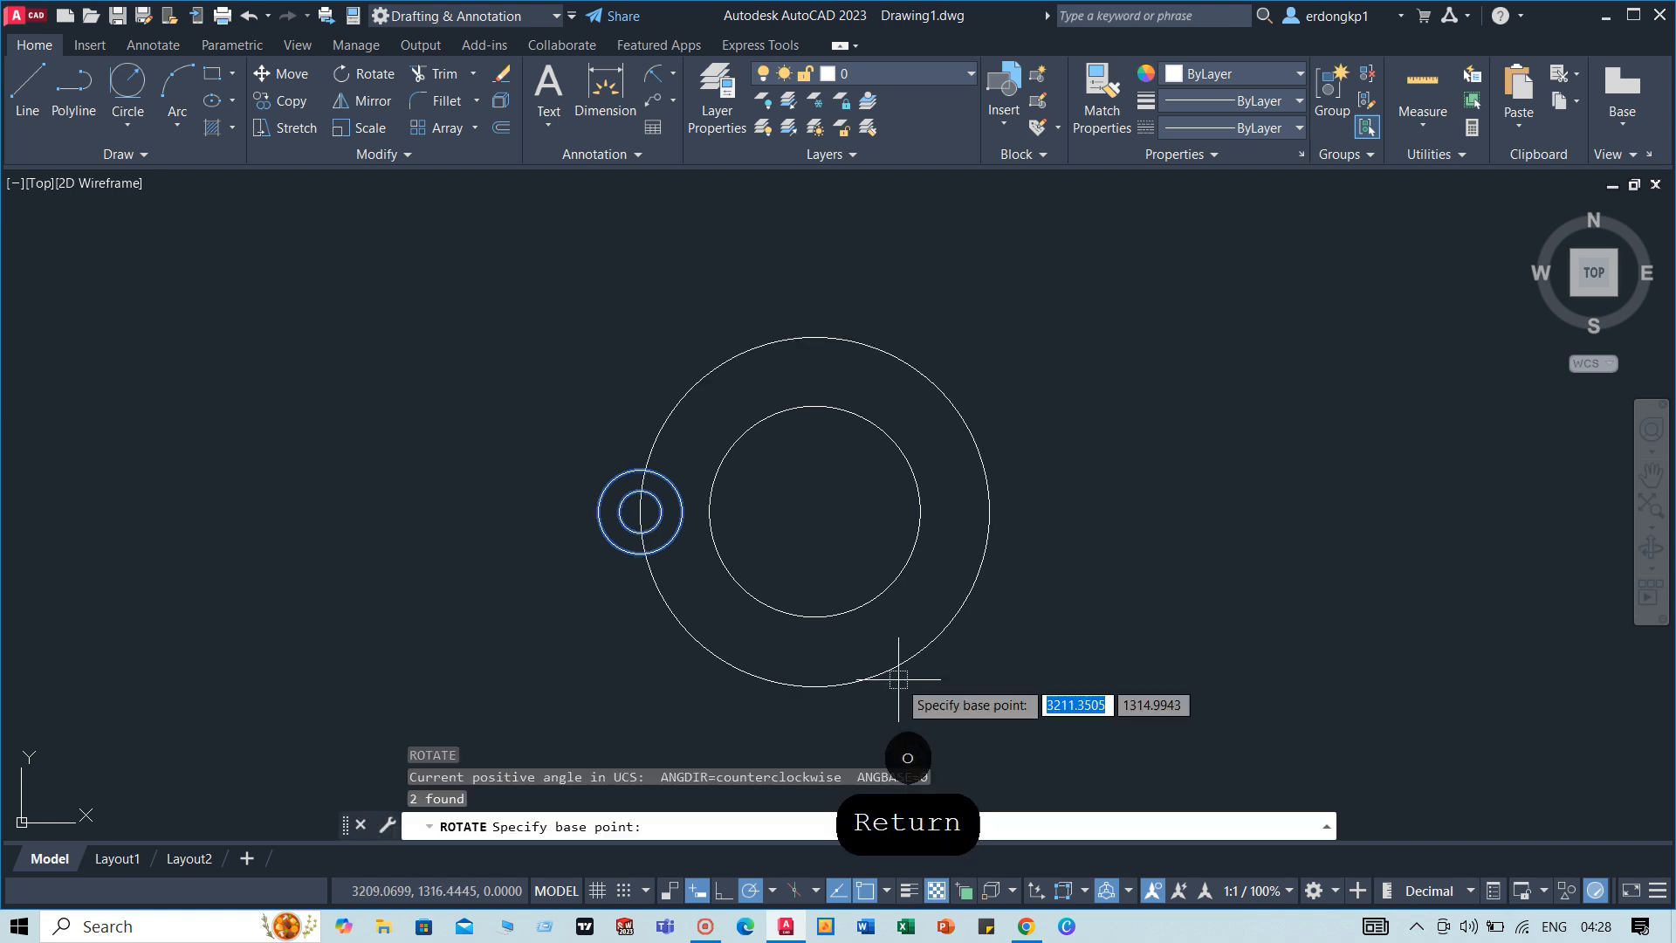
left_click(814, 512)
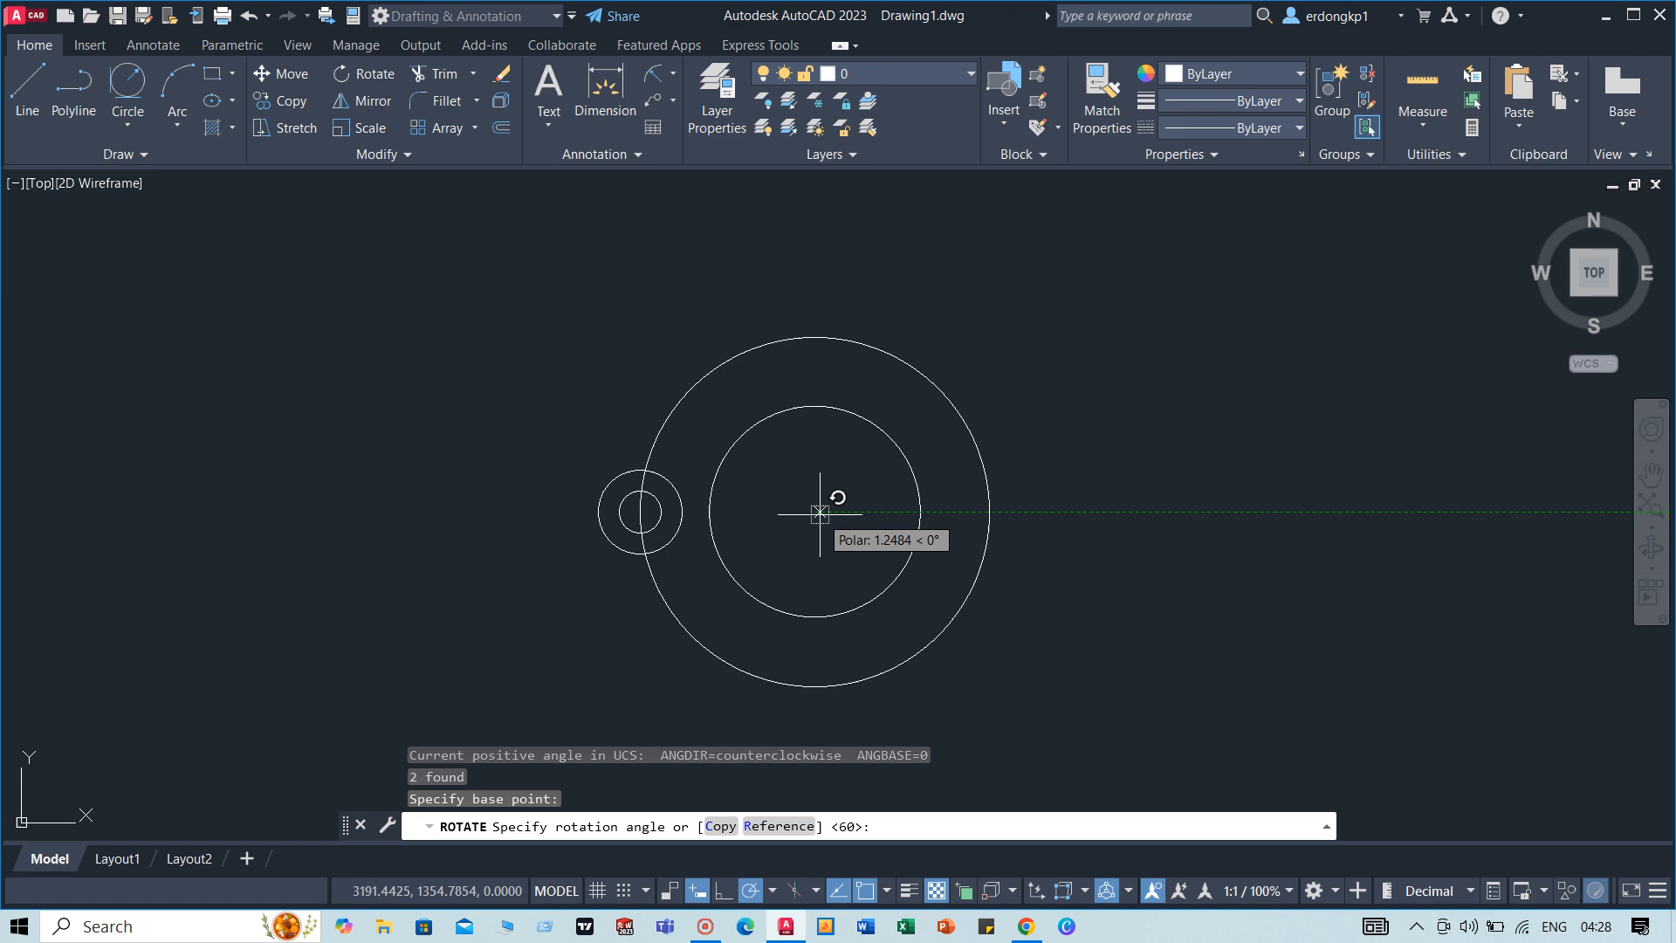
left_click(721, 826)
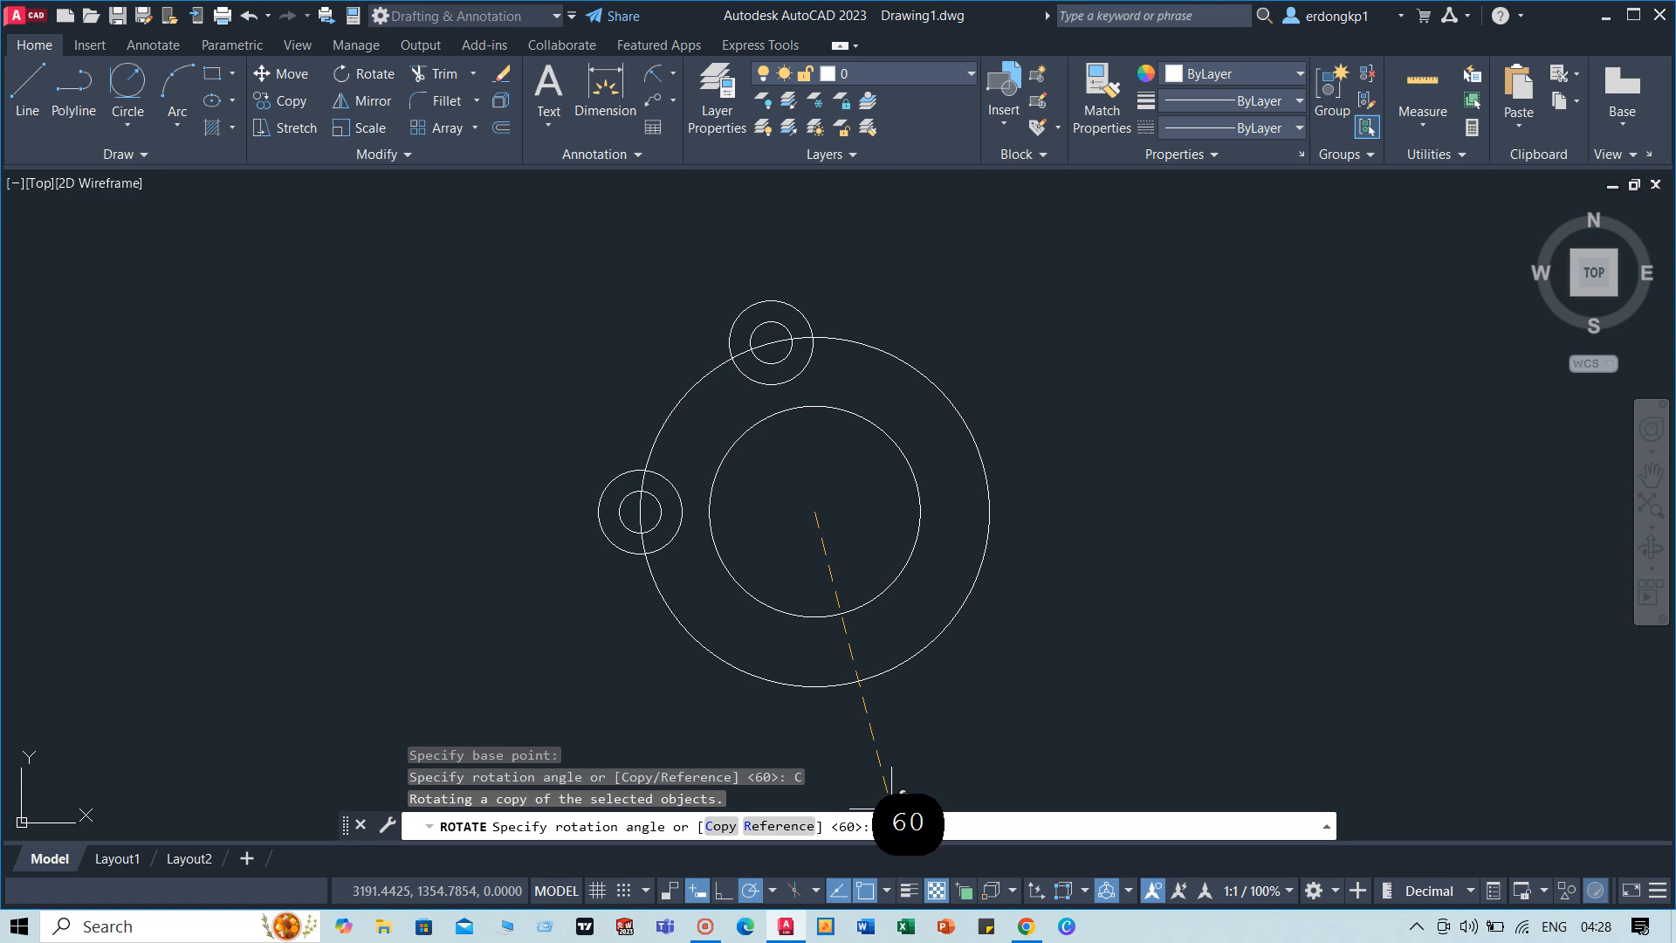
type("60")
key("Return")
Step: Trim the parts of both radius 10 circles that lie inside the radius 41.5 circle
scroll(815, 624, "up", 2)
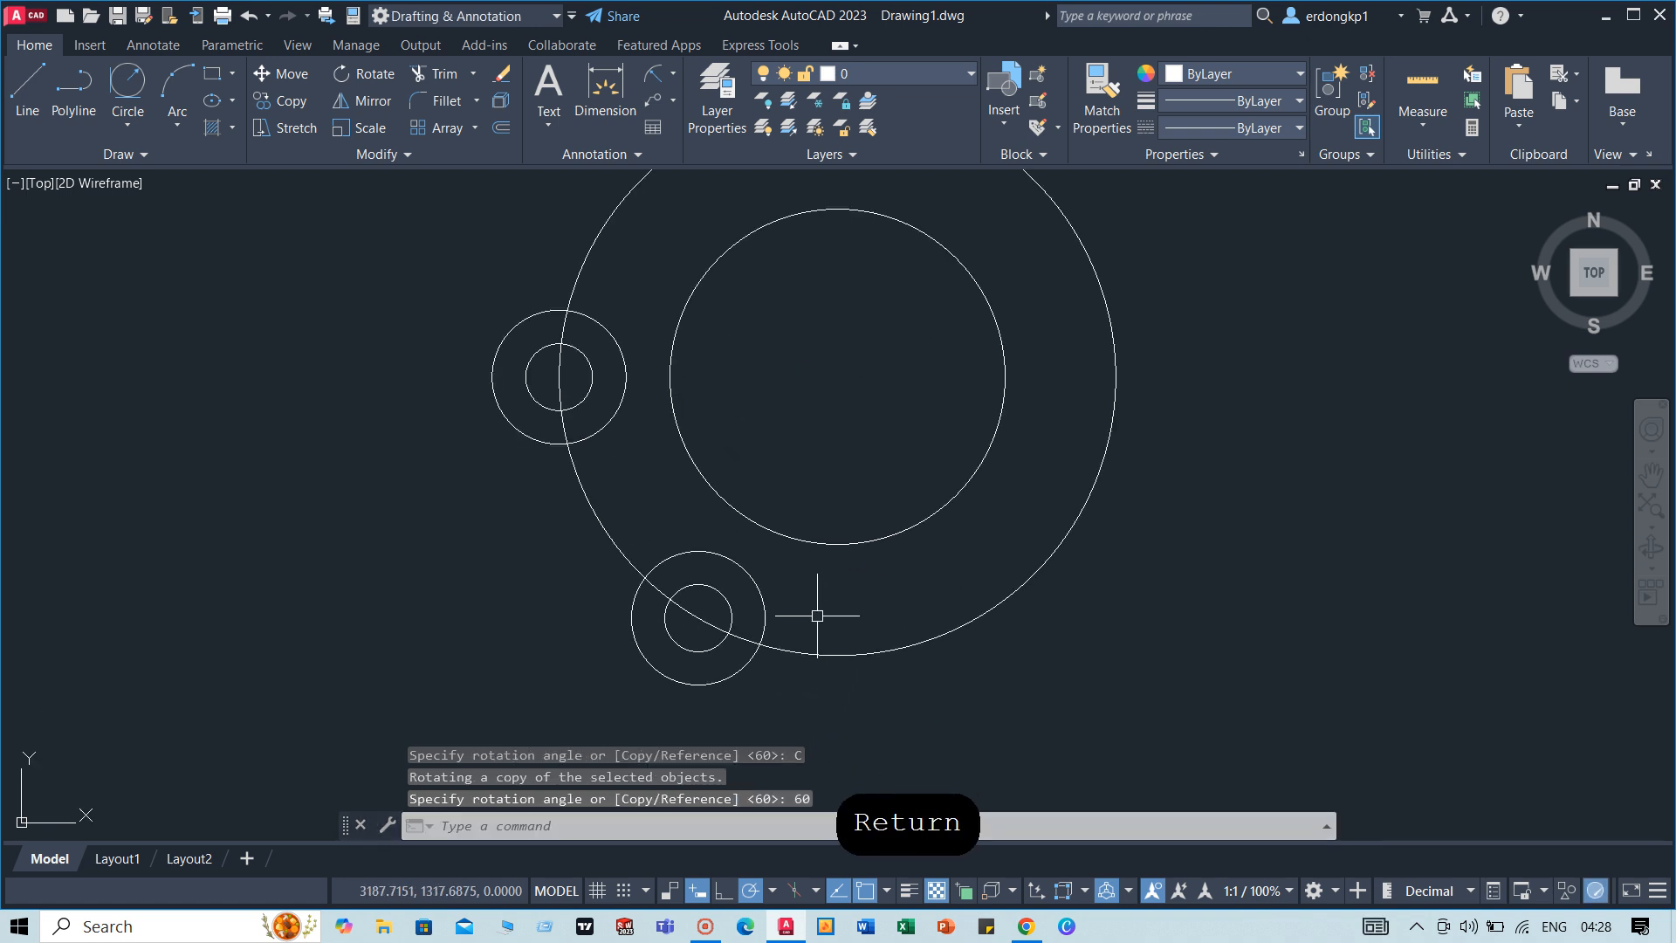
middle_click_drag(817, 615, 847, 681)
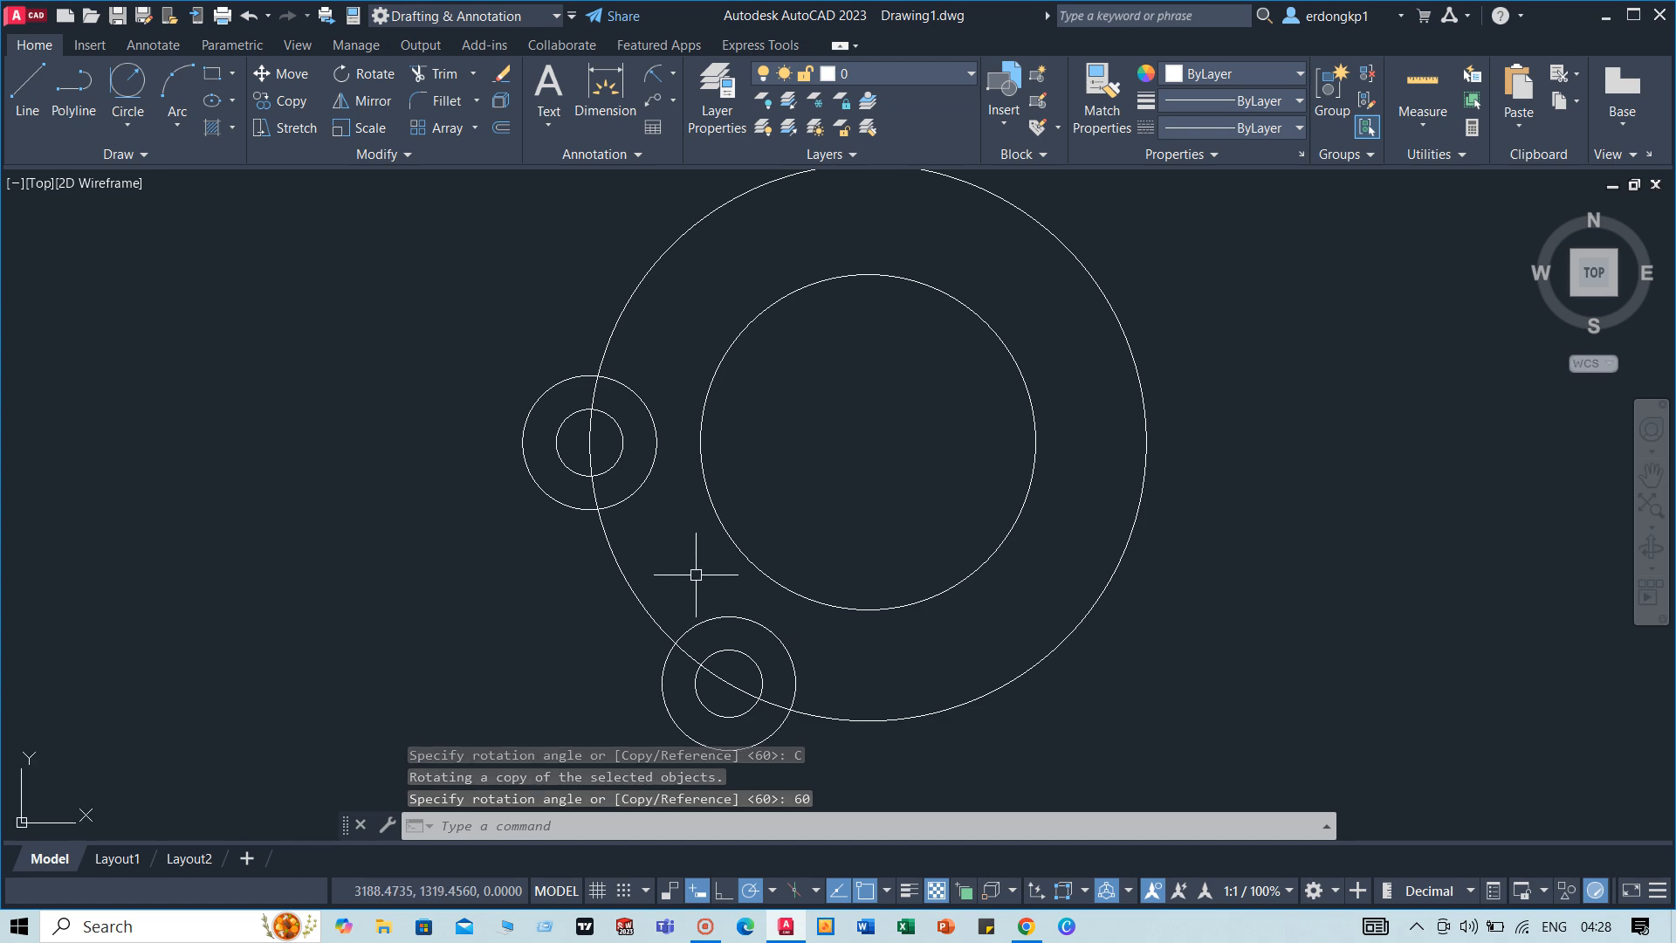
scroll(699, 576, "up", 2)
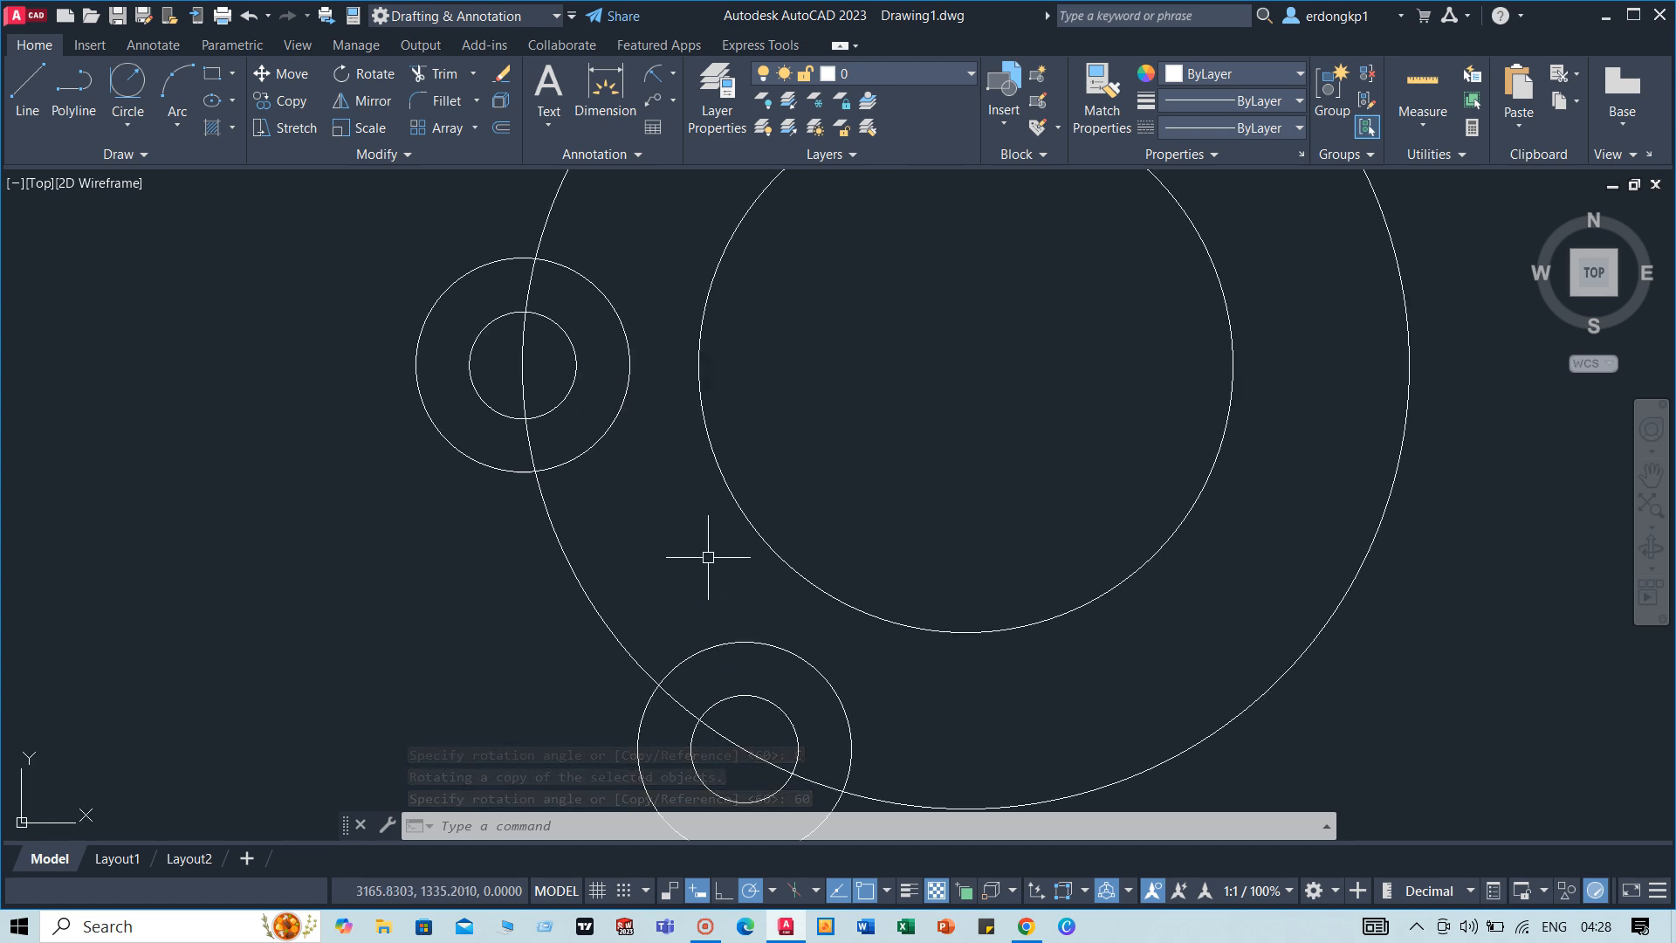
type("tr")
key("Return")
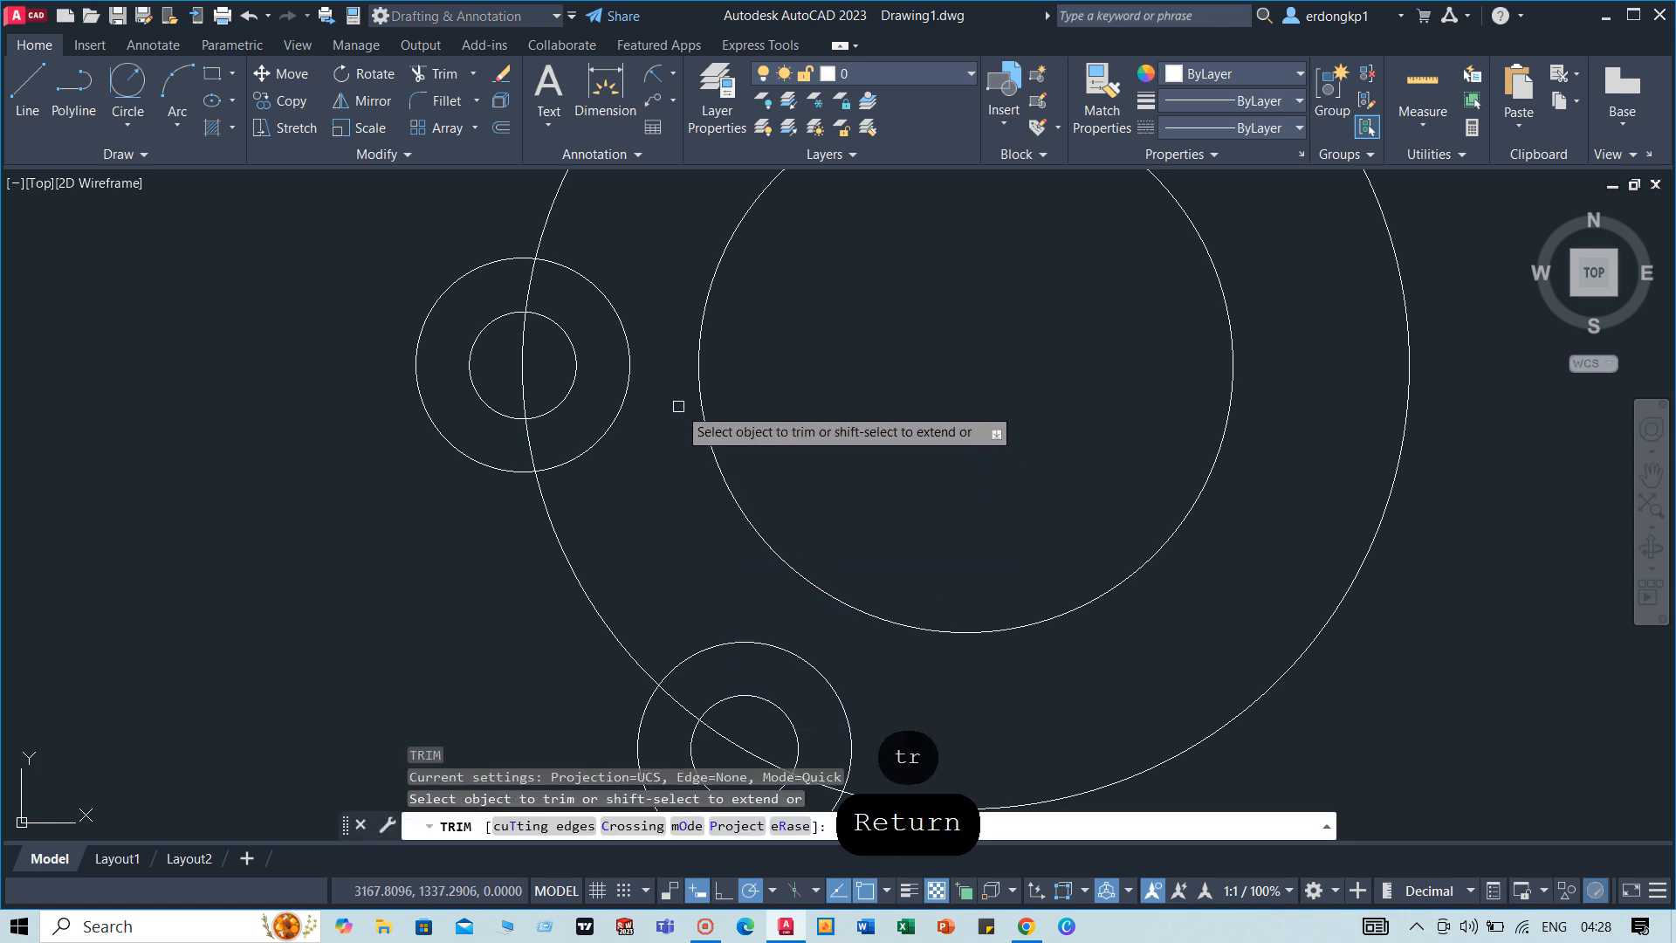
left_click(634, 351)
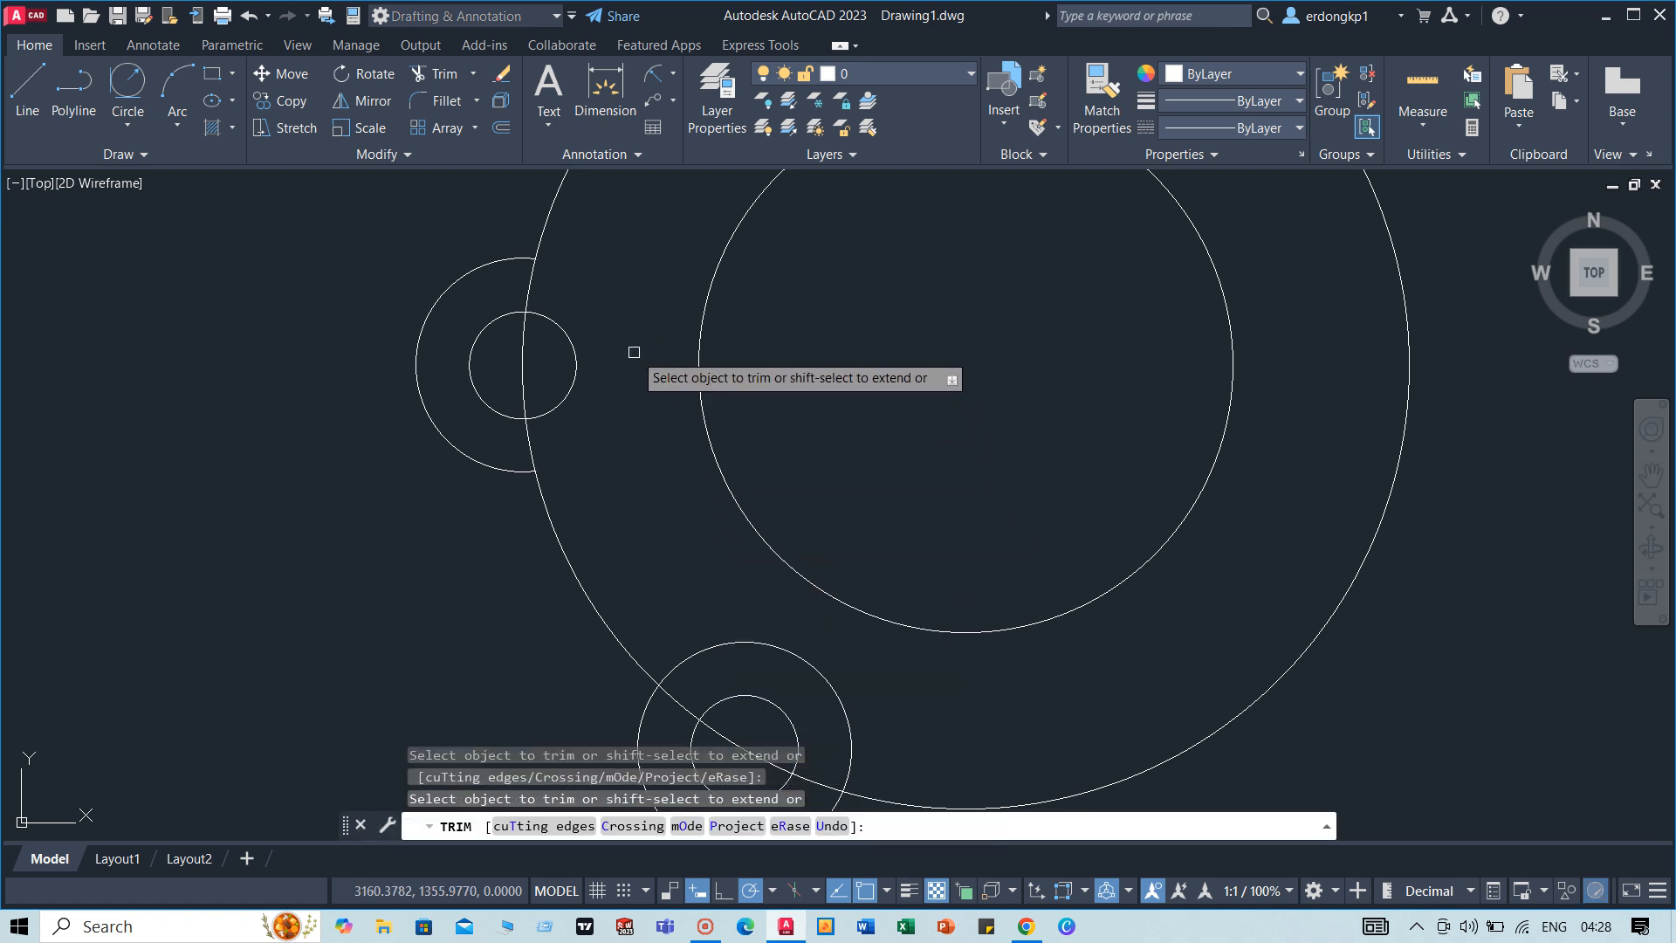
right_click(652, 498)
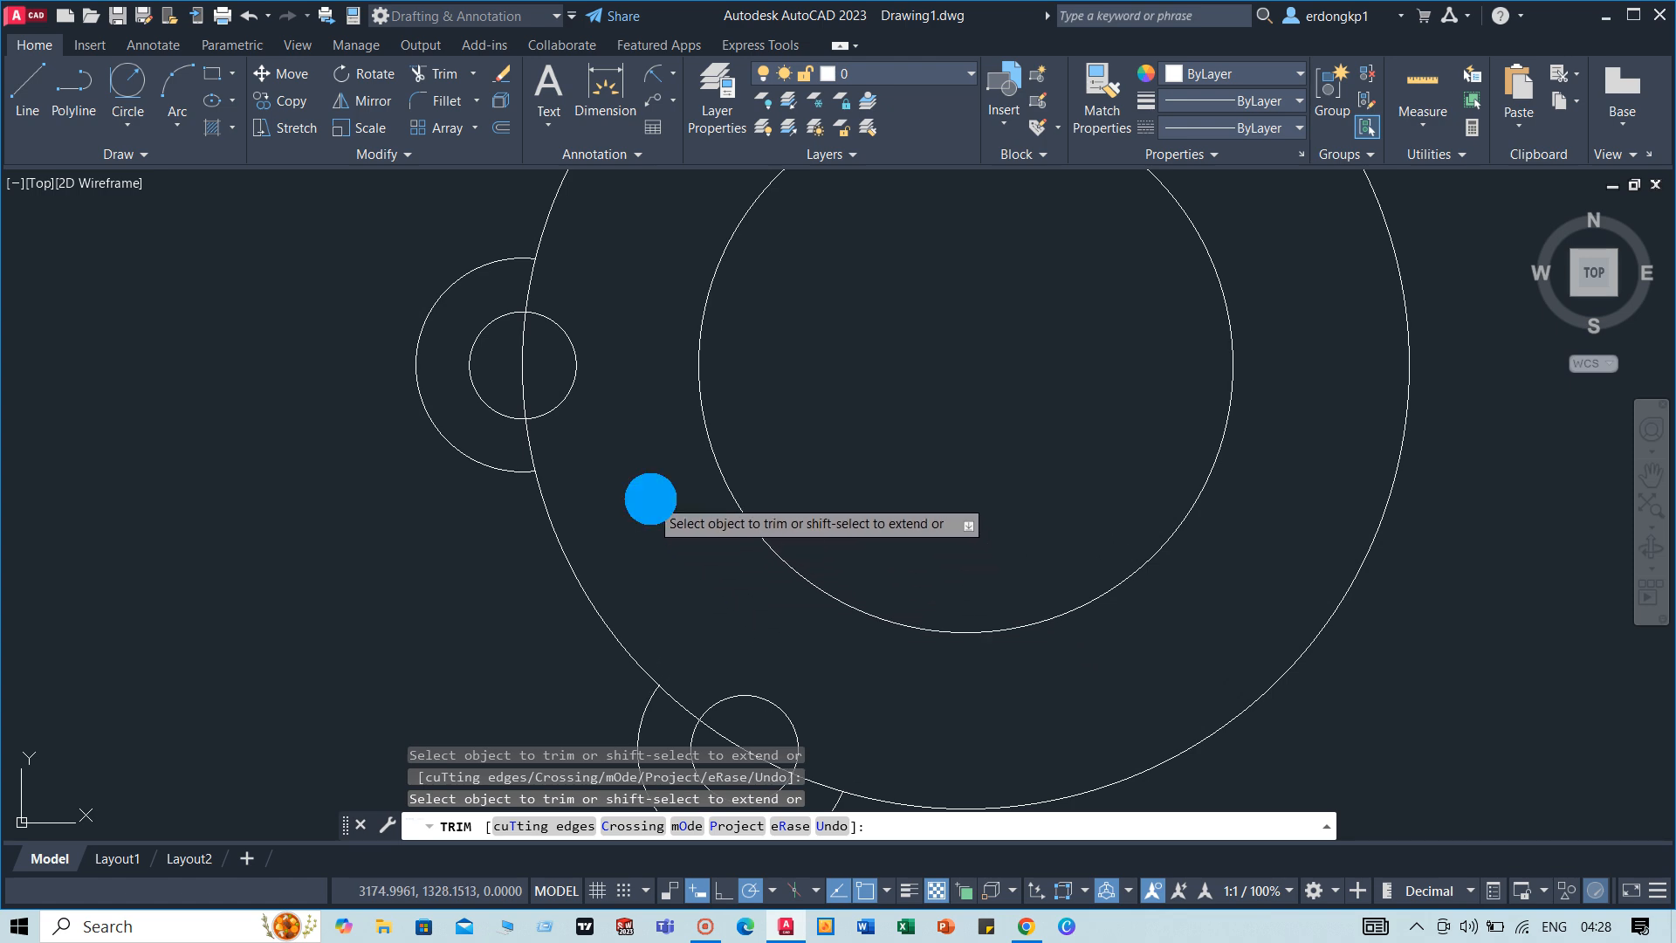
left_click(676, 512)
Step: Draw a circle with radius 36.5 from the common centre of the large circles
scroll(664, 552, "down", 2)
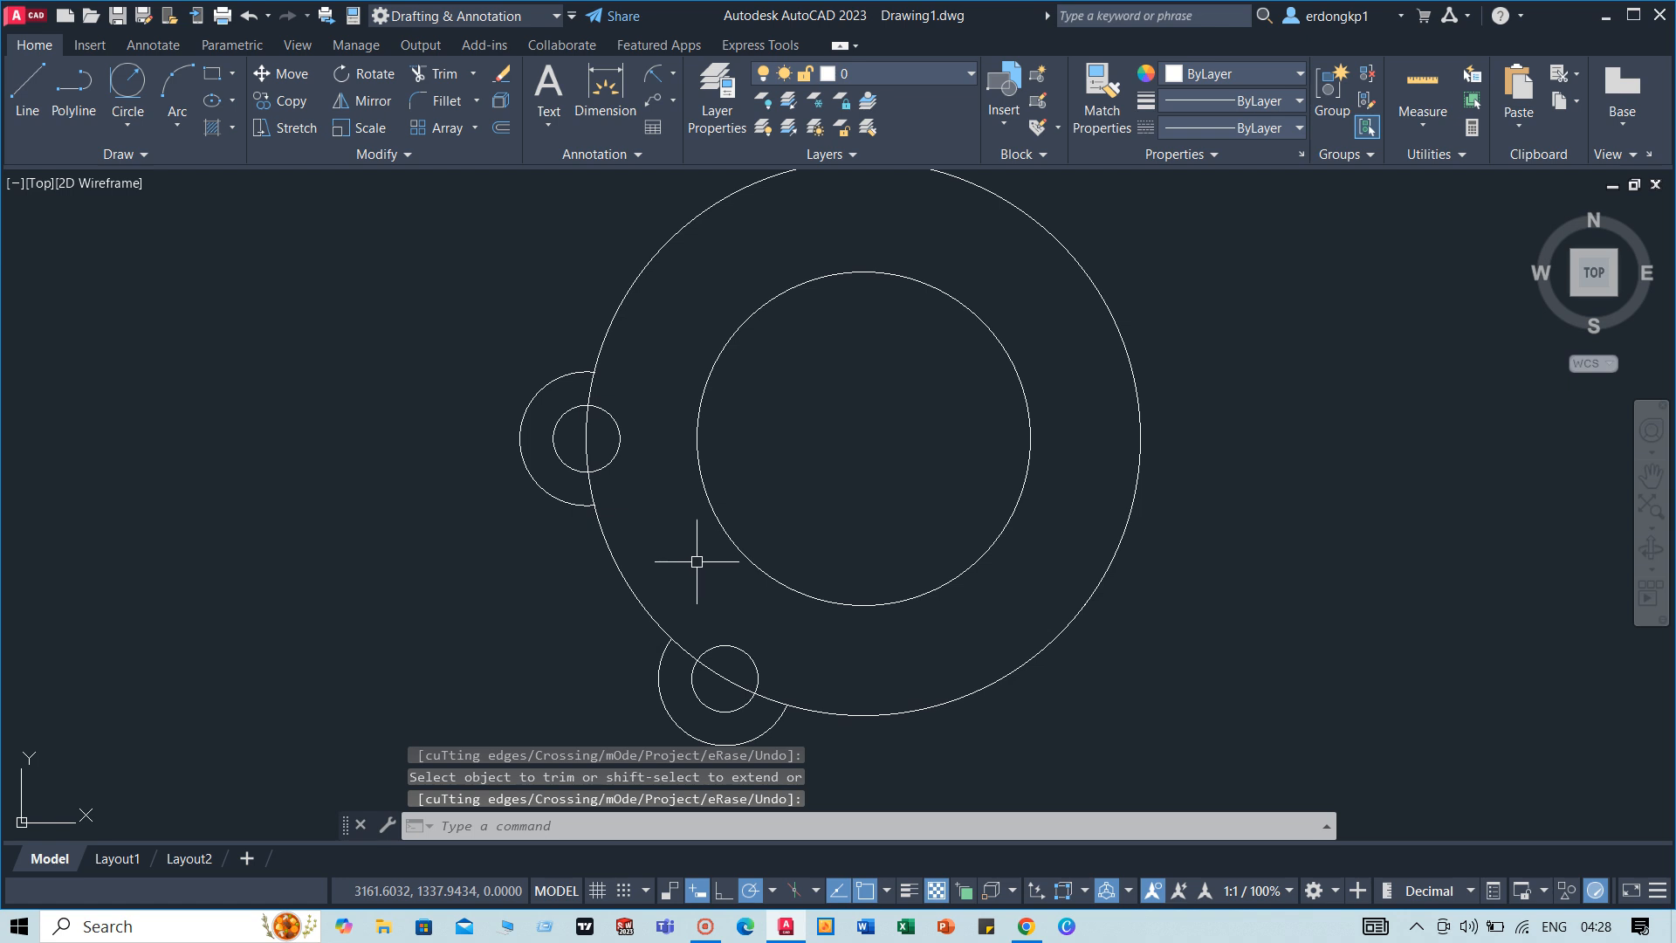
type("c")
key("space")
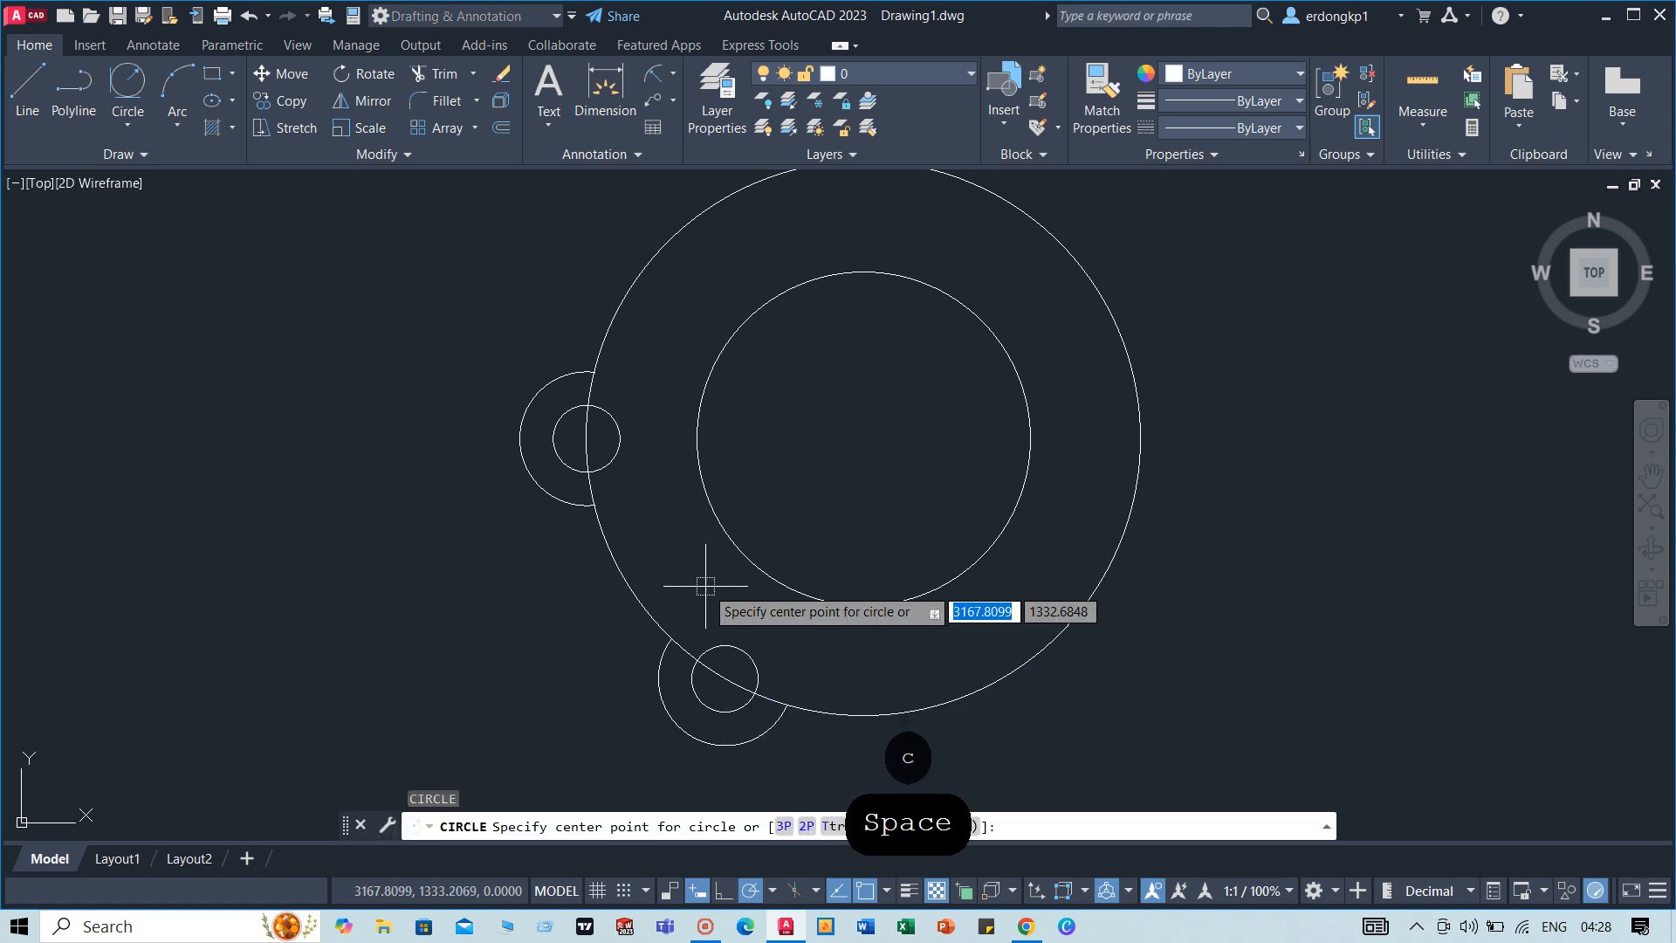
left_click(863, 438)
type("36.5")
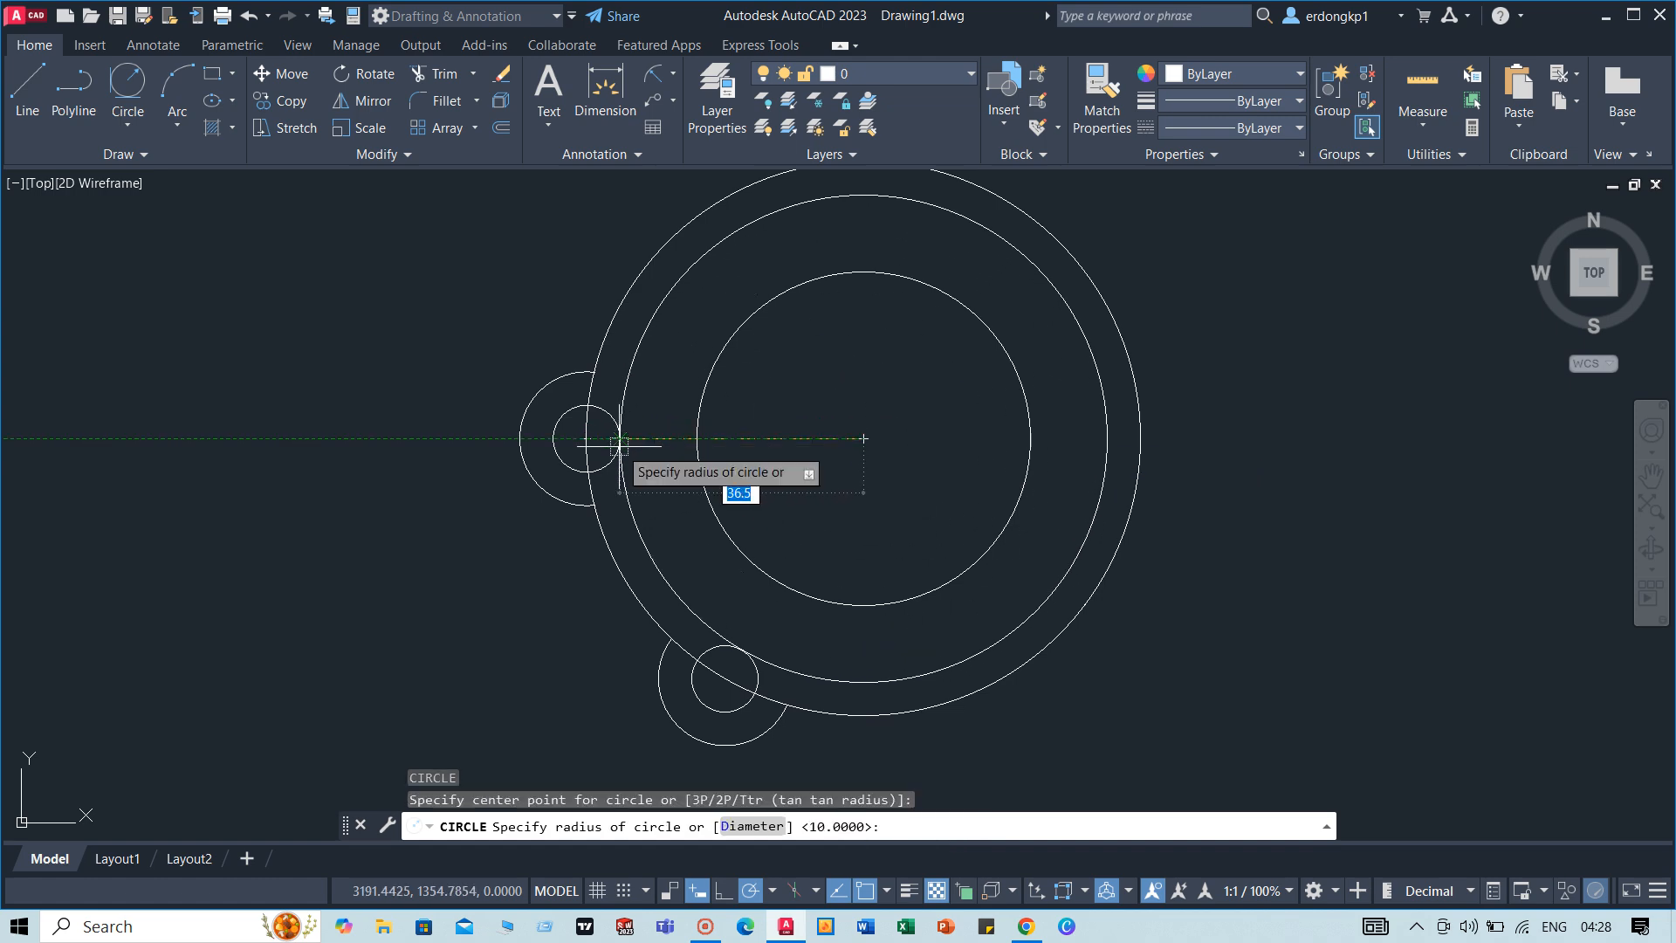
key("Return")
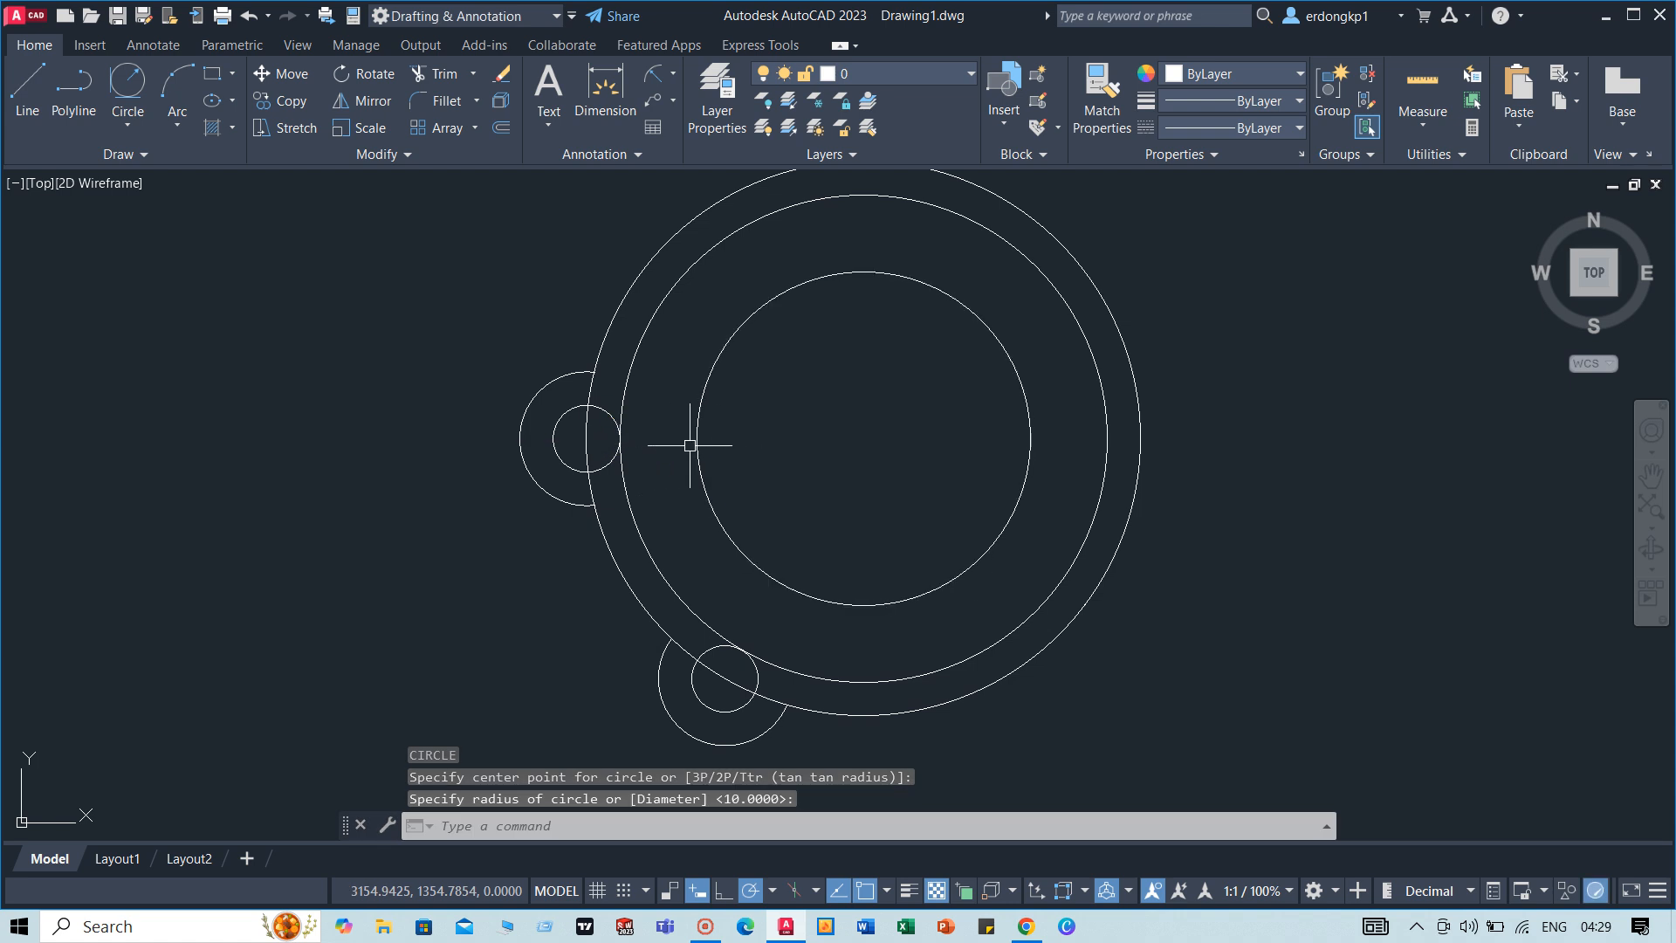
Step: Trim the radius 41.5 circle where it crosses the left lug and between the two lugs
middle_click_drag(675, 398, 680, 438)
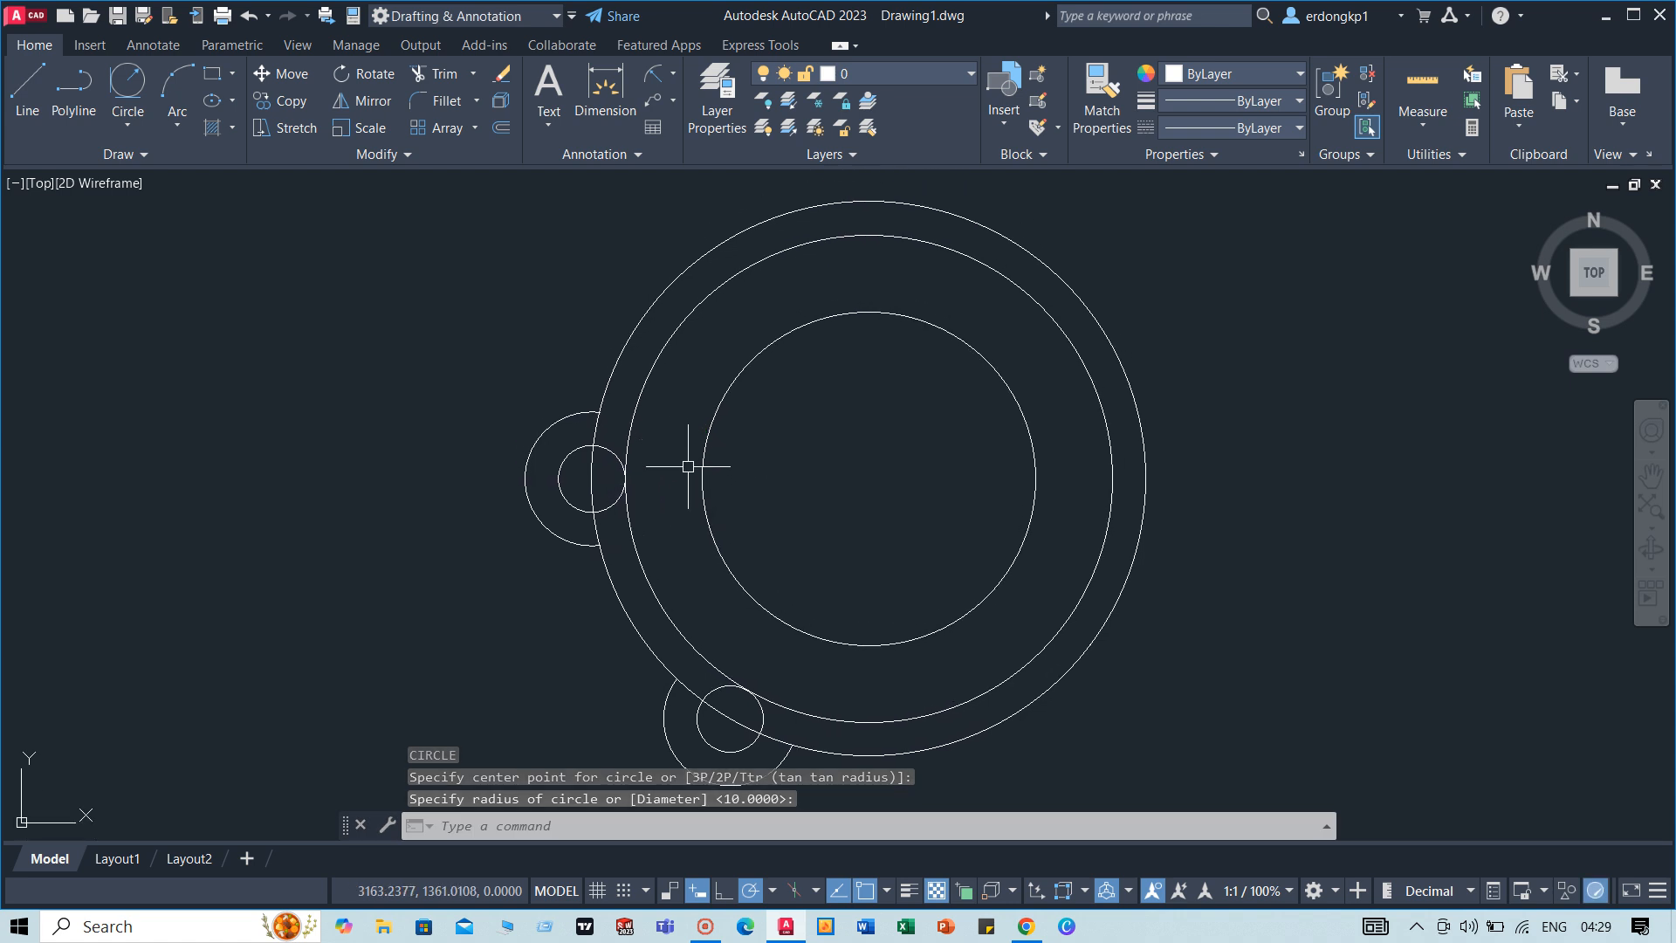
type("tr")
key("Return")
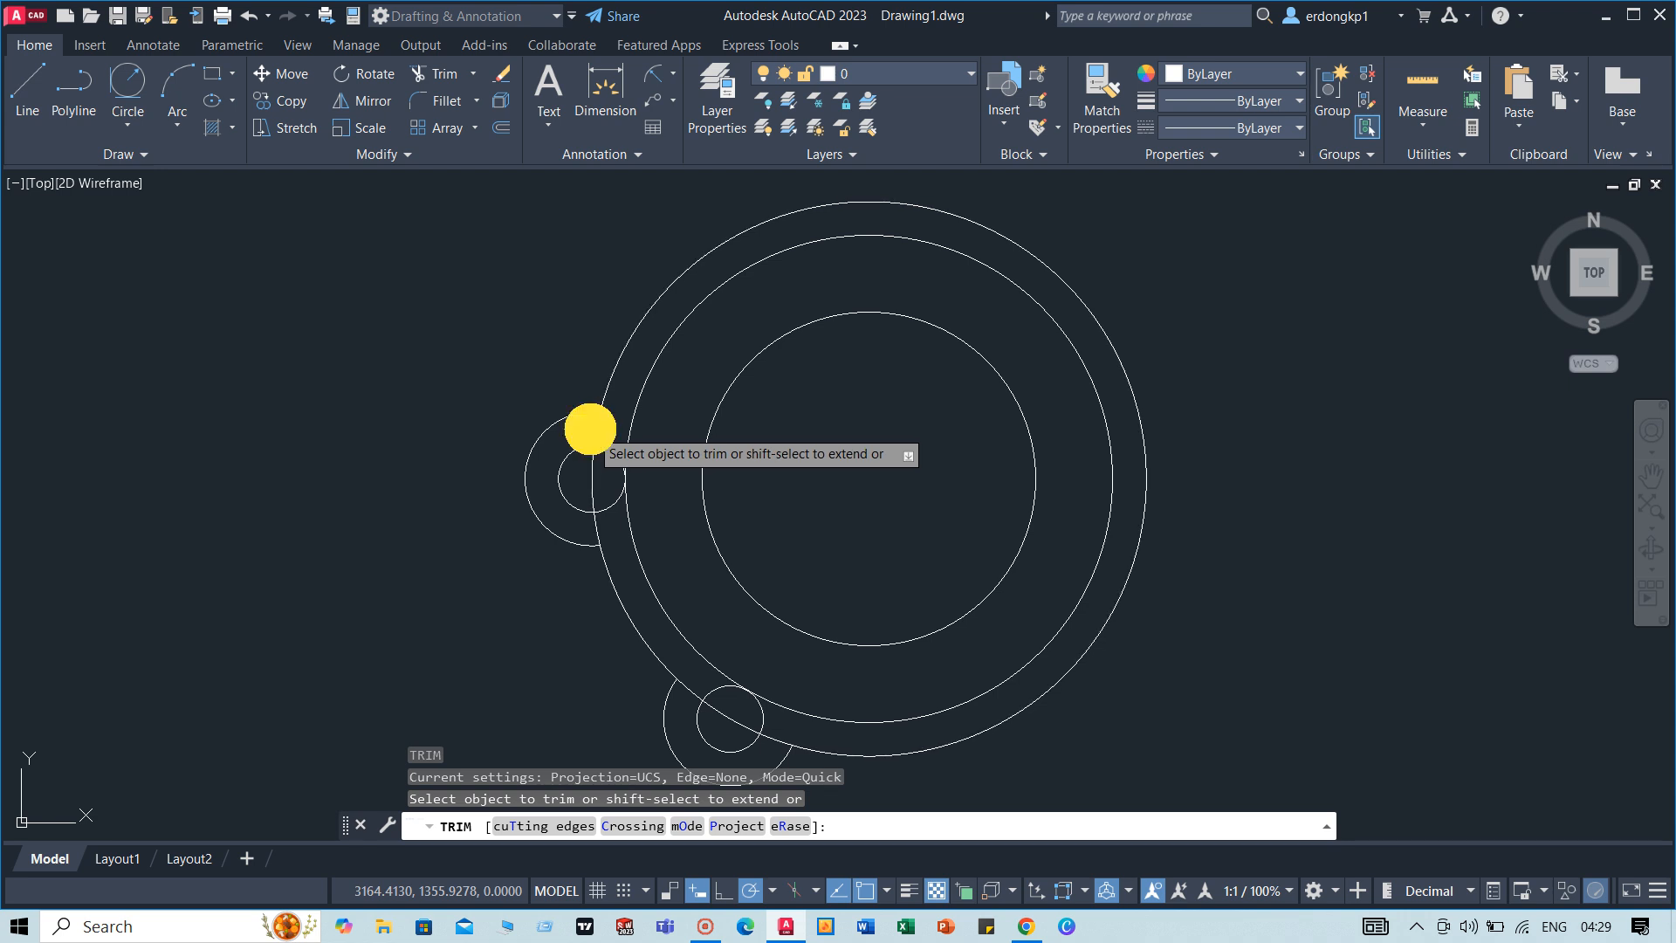
left_click(590, 428)
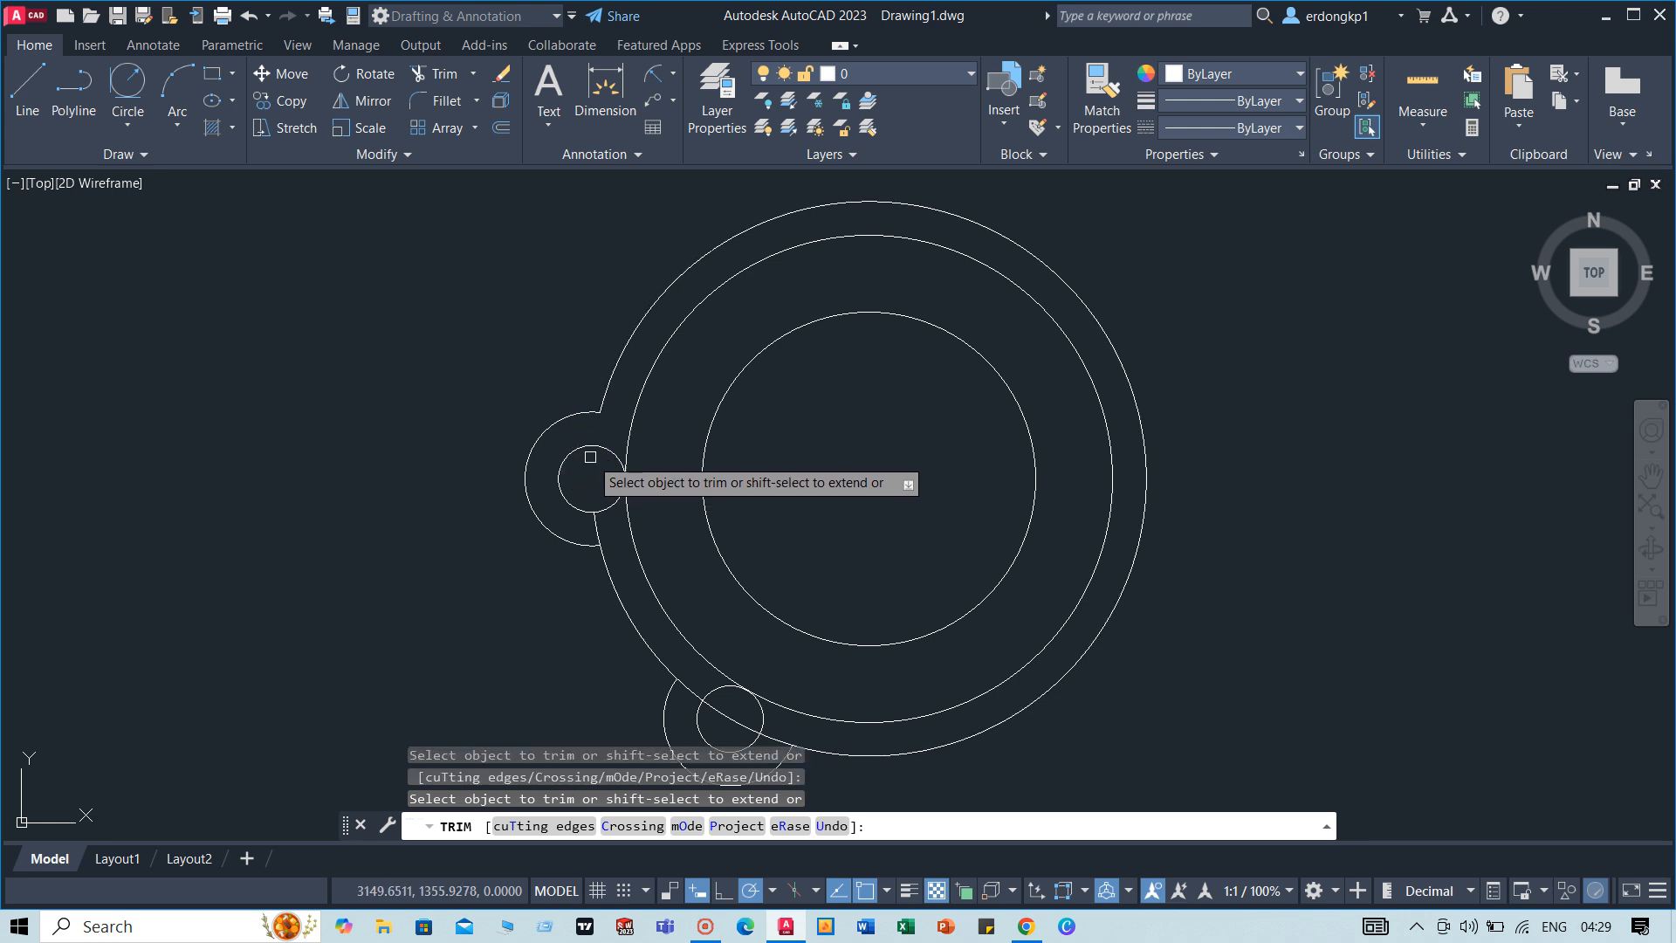
left_click(618, 596)
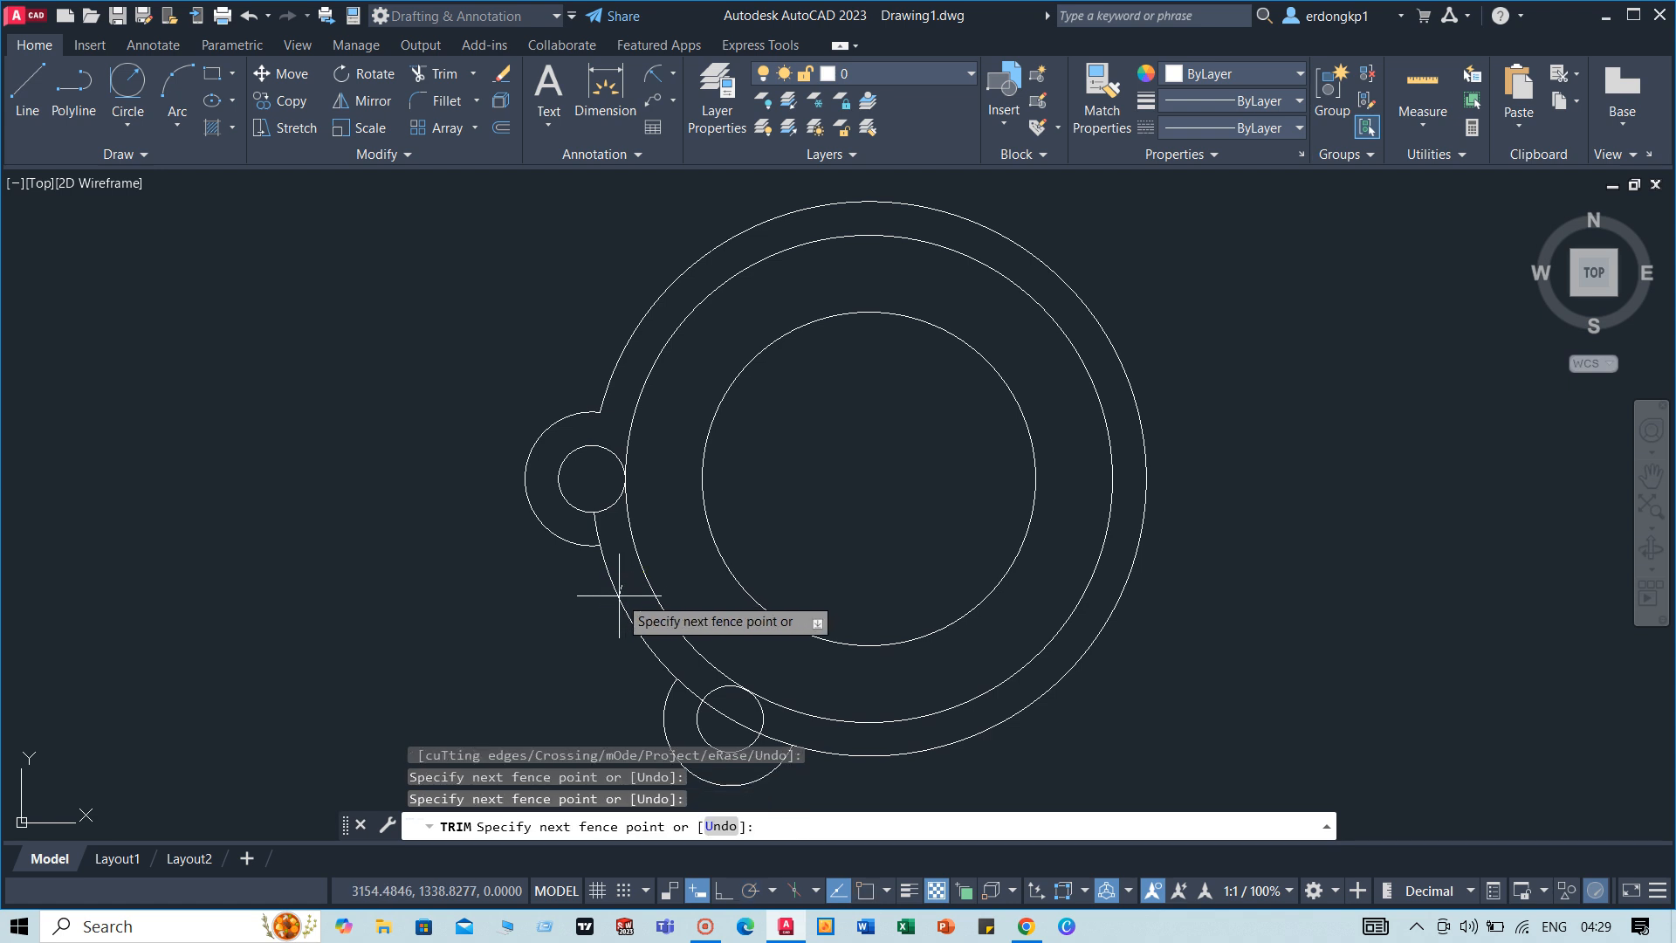
key("Return")
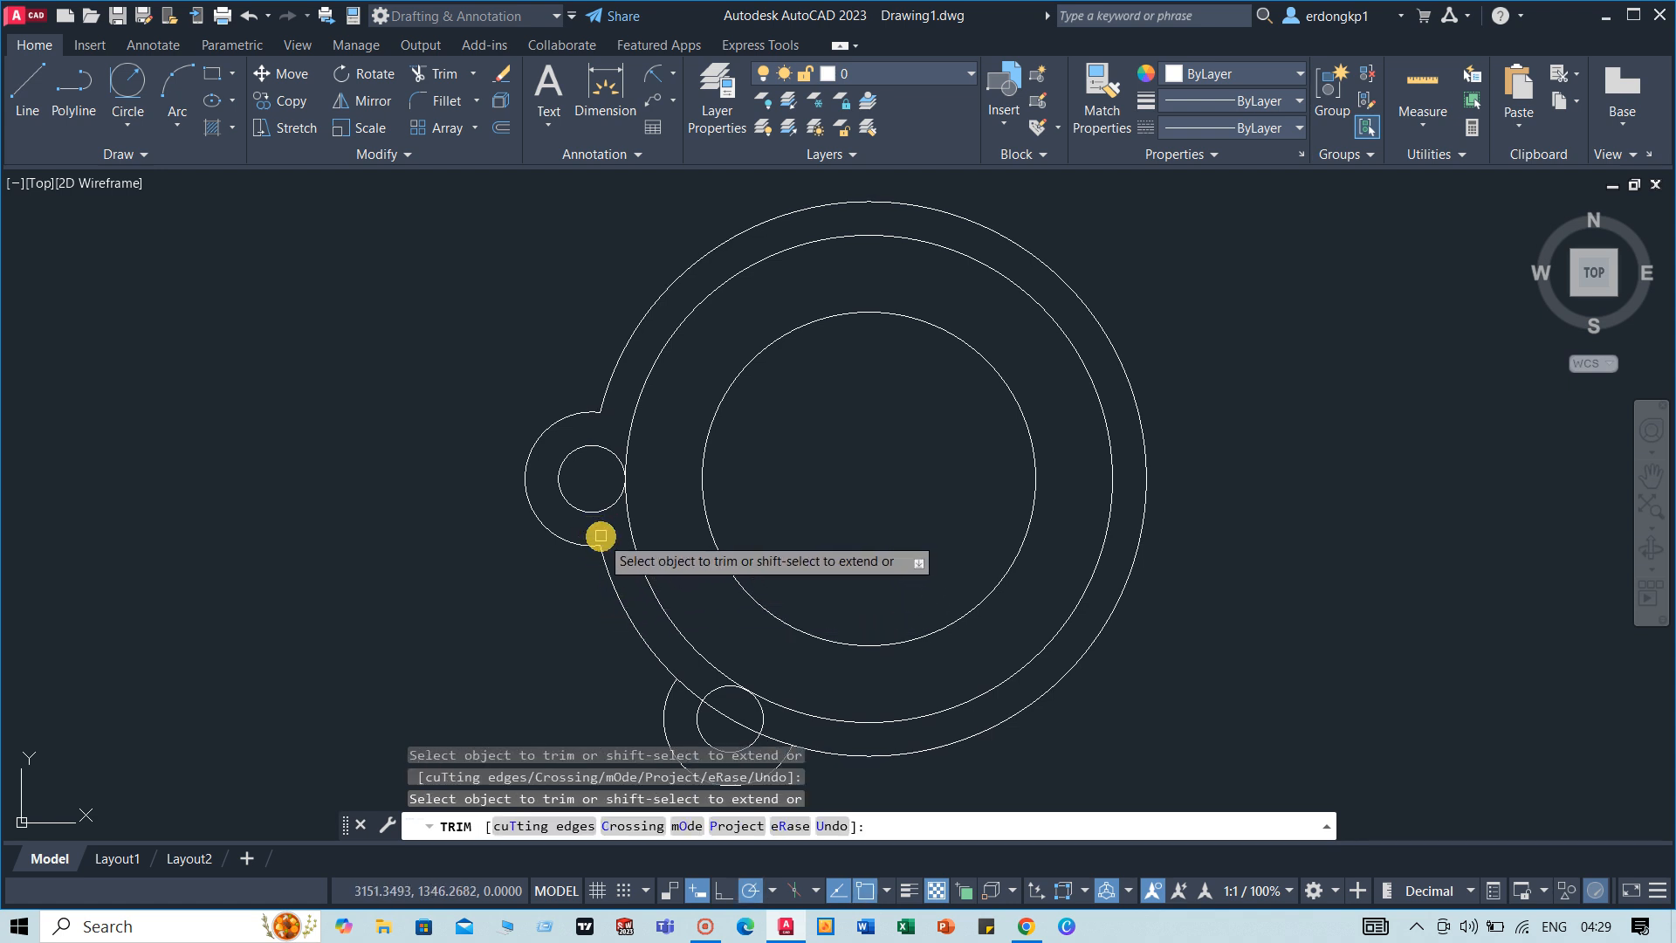
left_click(611, 582)
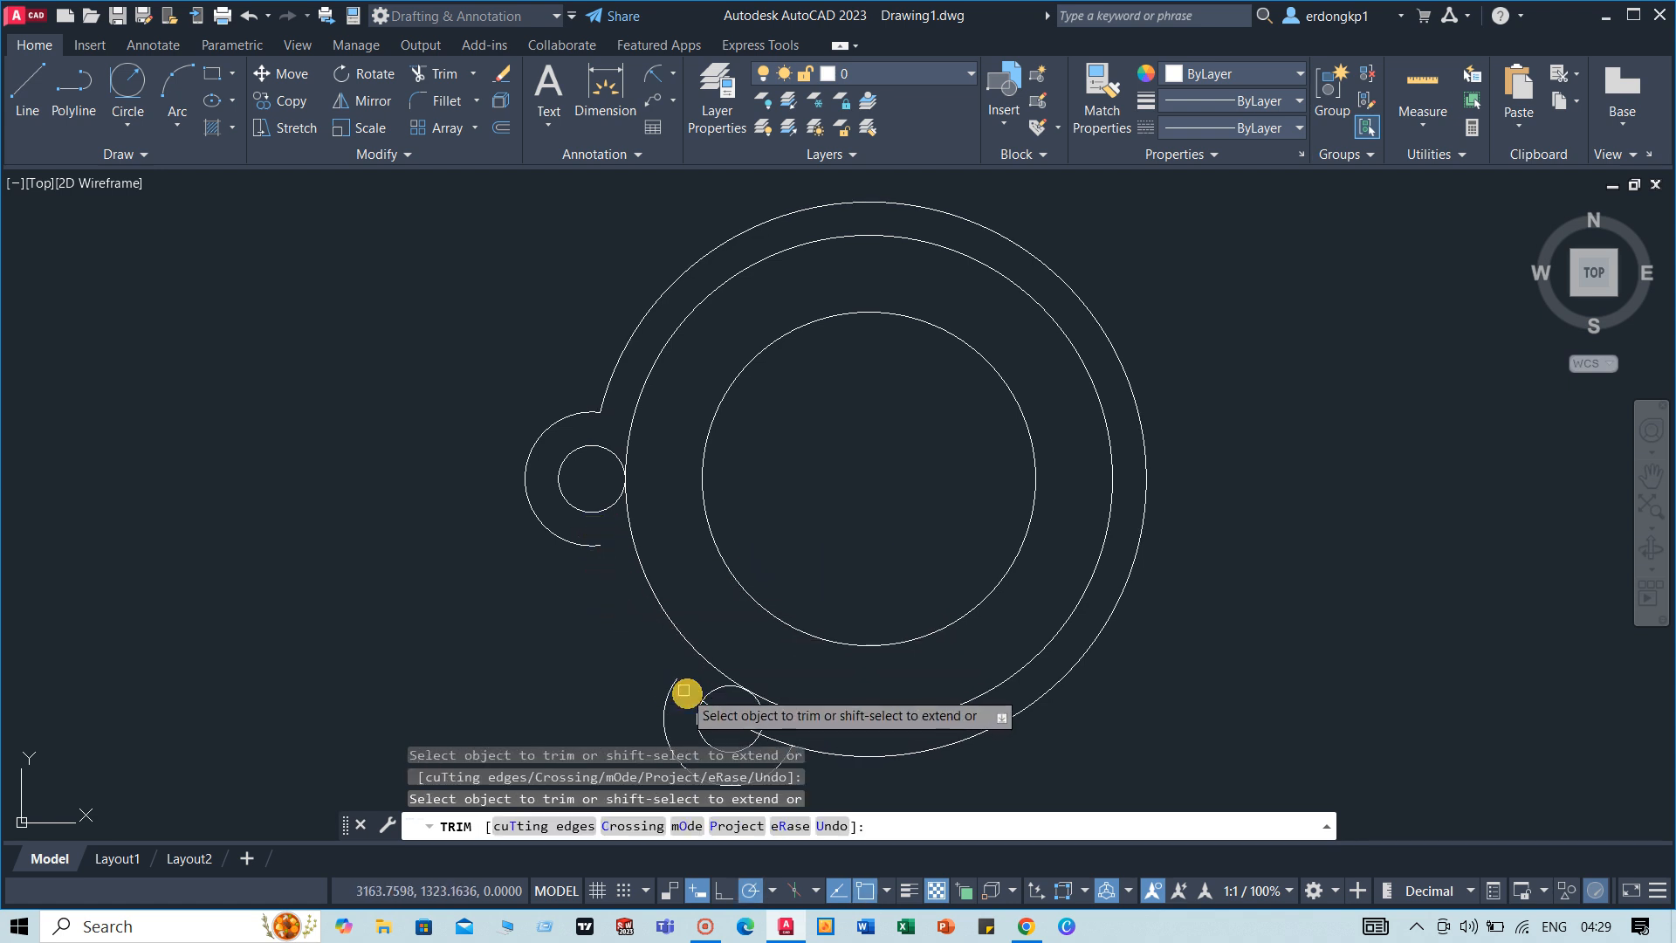
Step: Trim the leftover piece of the radius 41.5 circle inside the lower lug and finish trimming
middle_click_drag(723, 718, 750, 506)
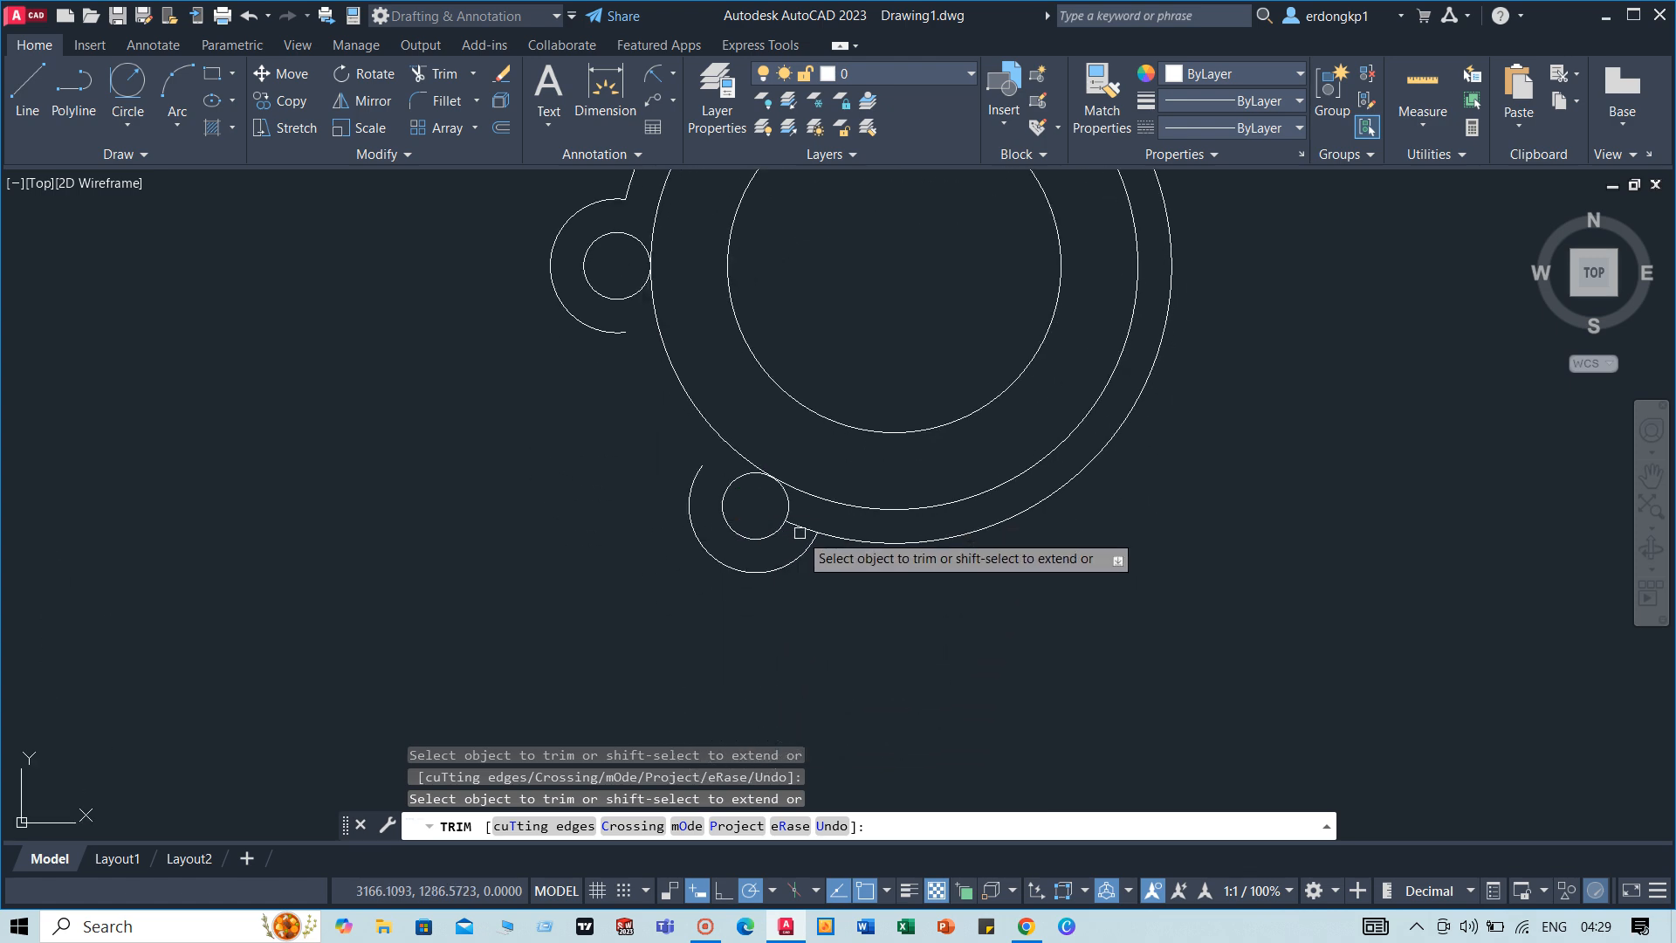
left_click(800, 533)
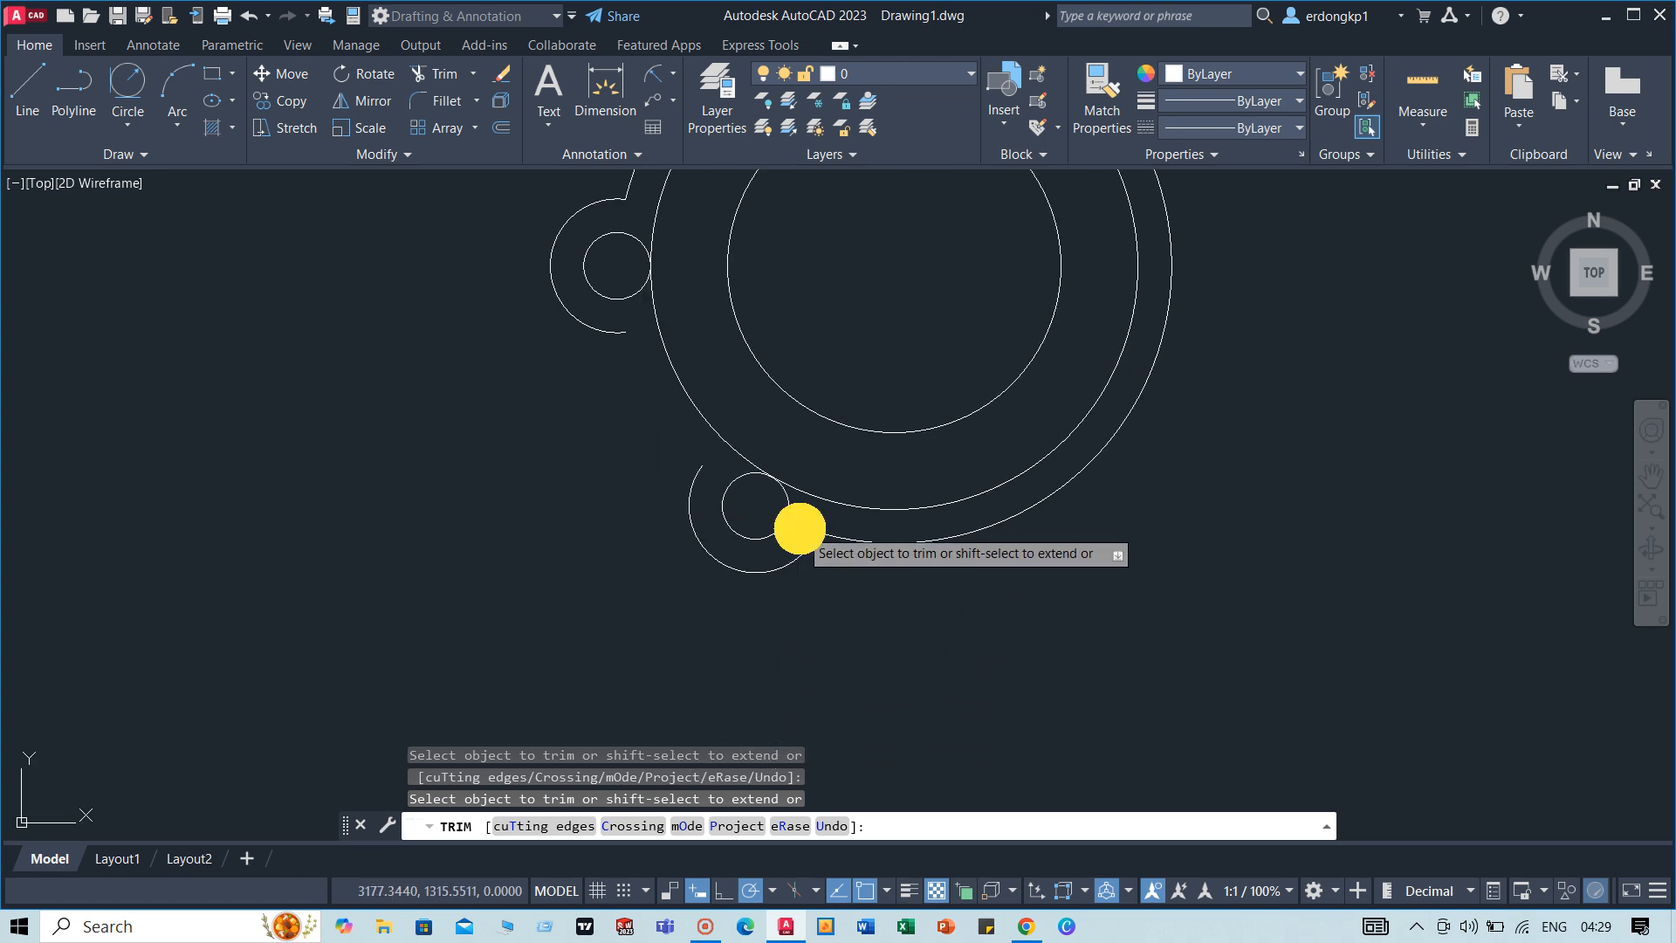
right_click(550, 584)
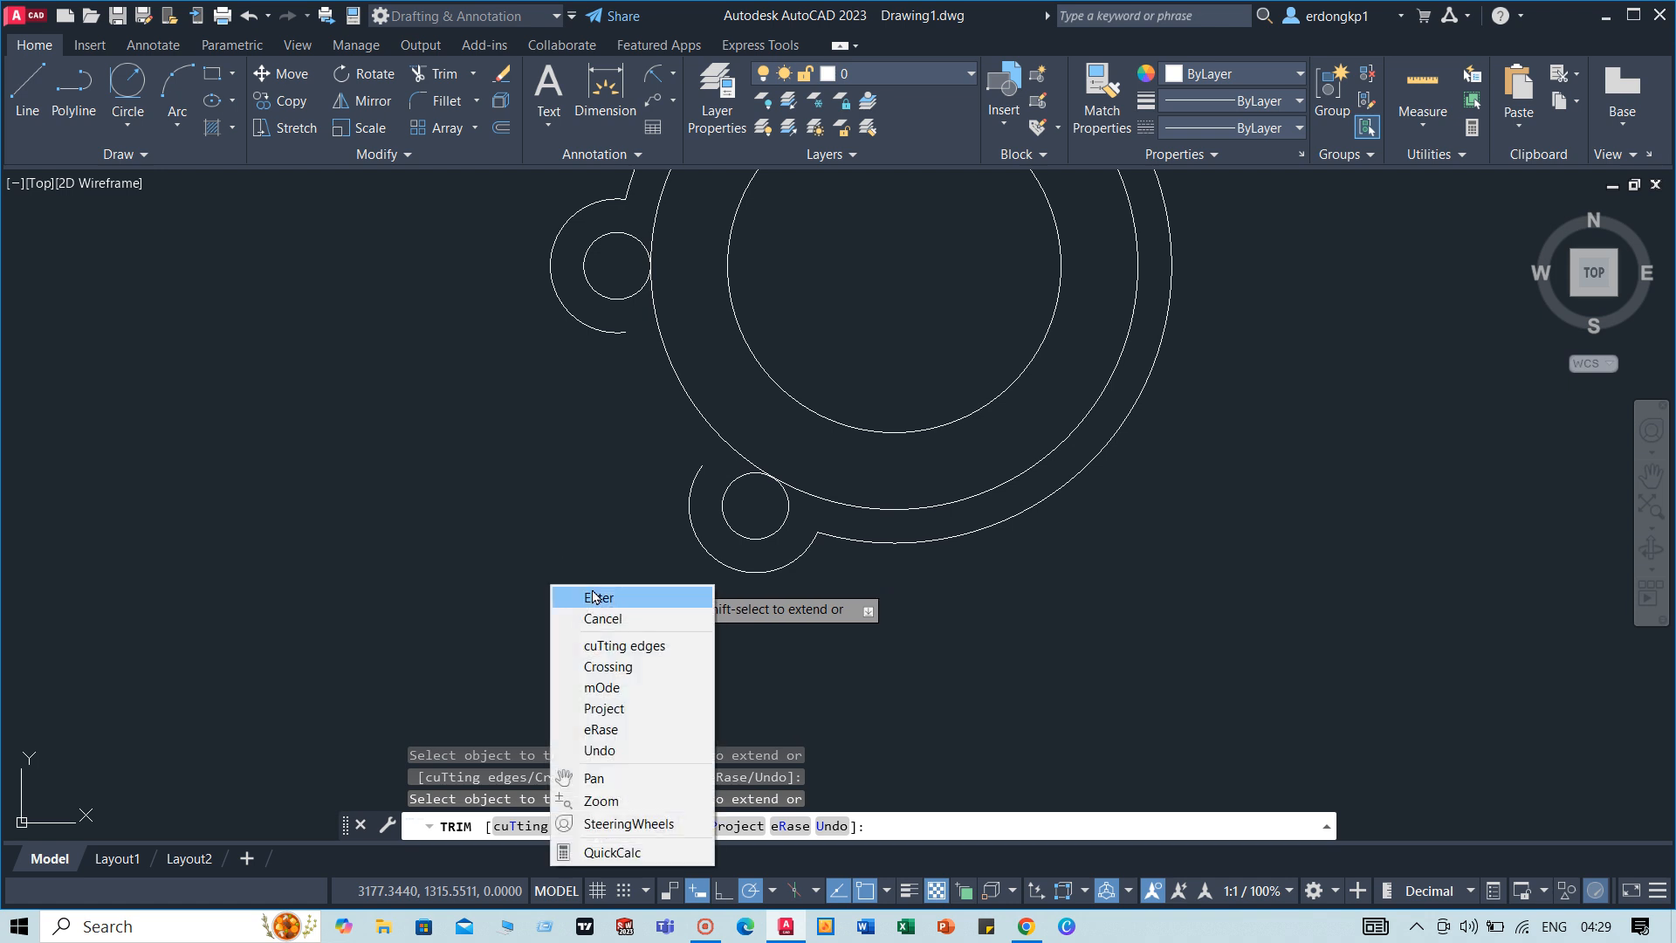
left_click(591, 593)
Step: Trim the radius 36.5 circle, keeping only its short arc between the two radius 5 holes
key("space")
middle_click_drag(590, 436, 561, 673)
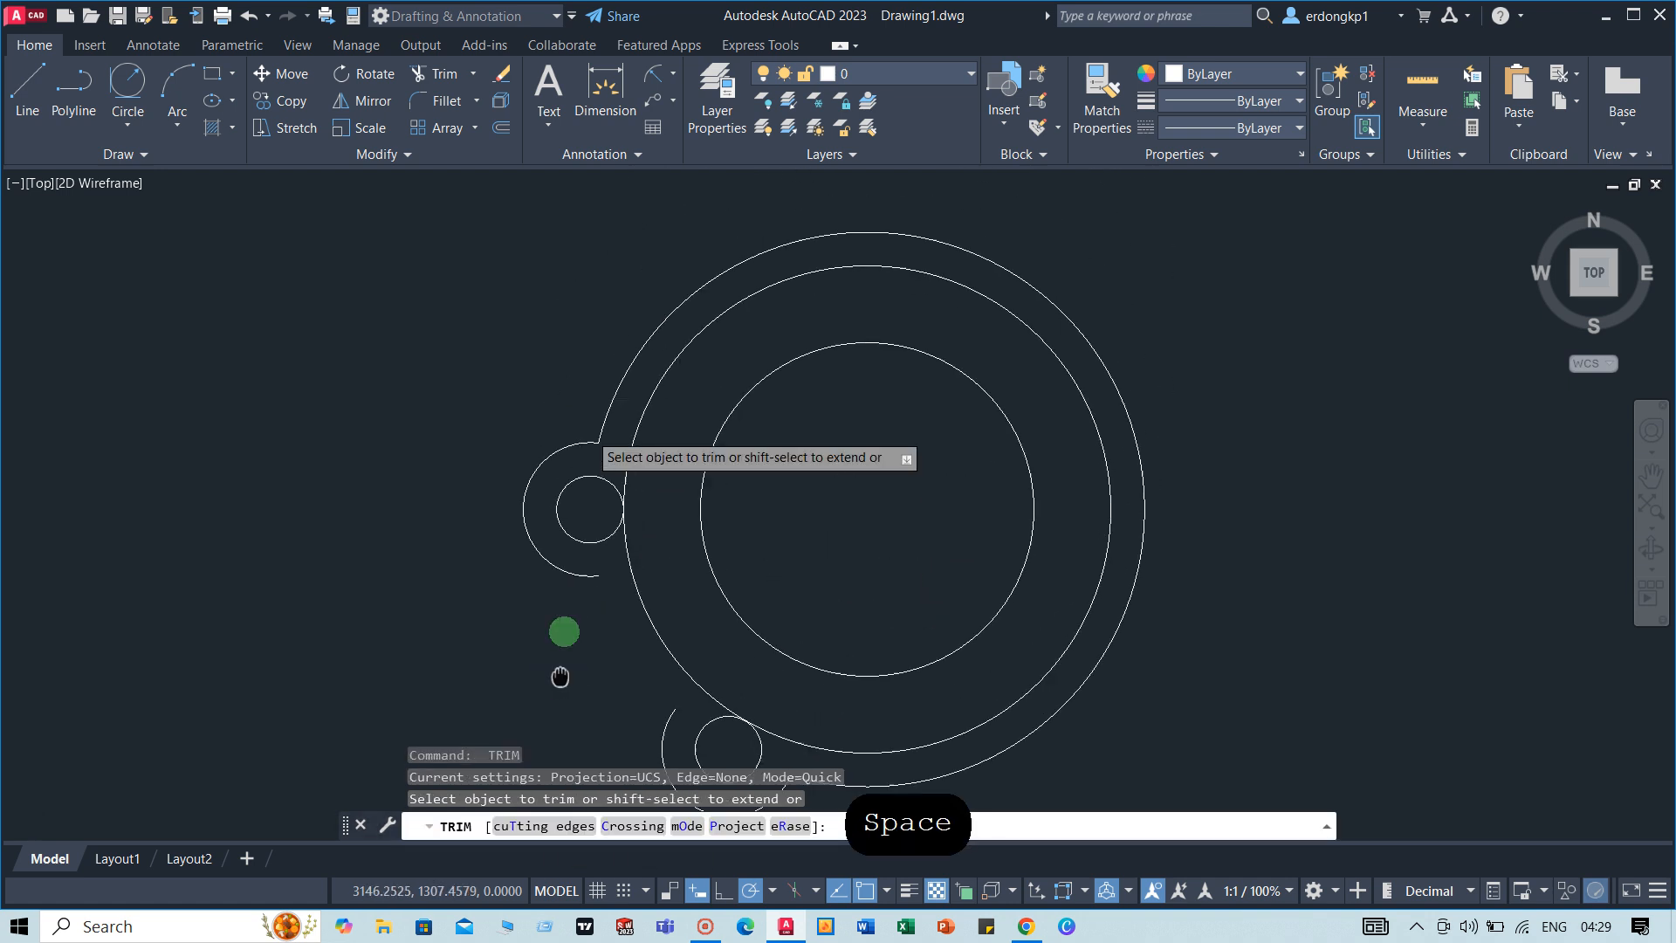
left_click(644, 404)
right_click(647, 406)
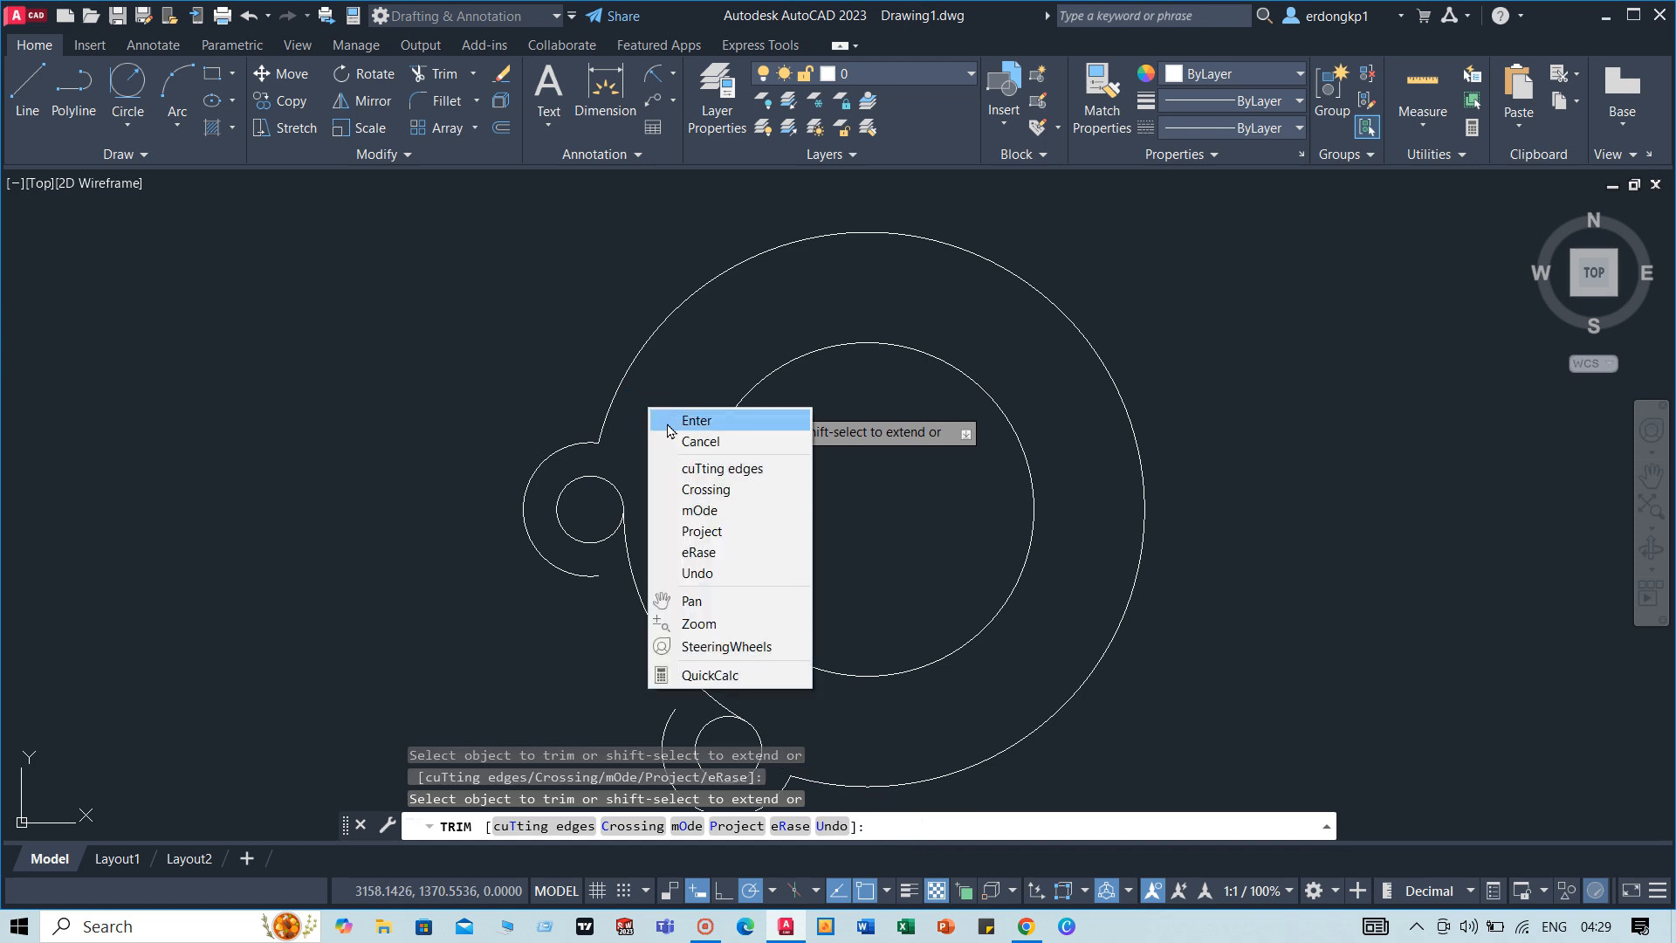
left_click(669, 427)
Step: Offset the arc joining the two radius 5 holes outward by 10 to form the slot's outer side
left_click(649, 615)
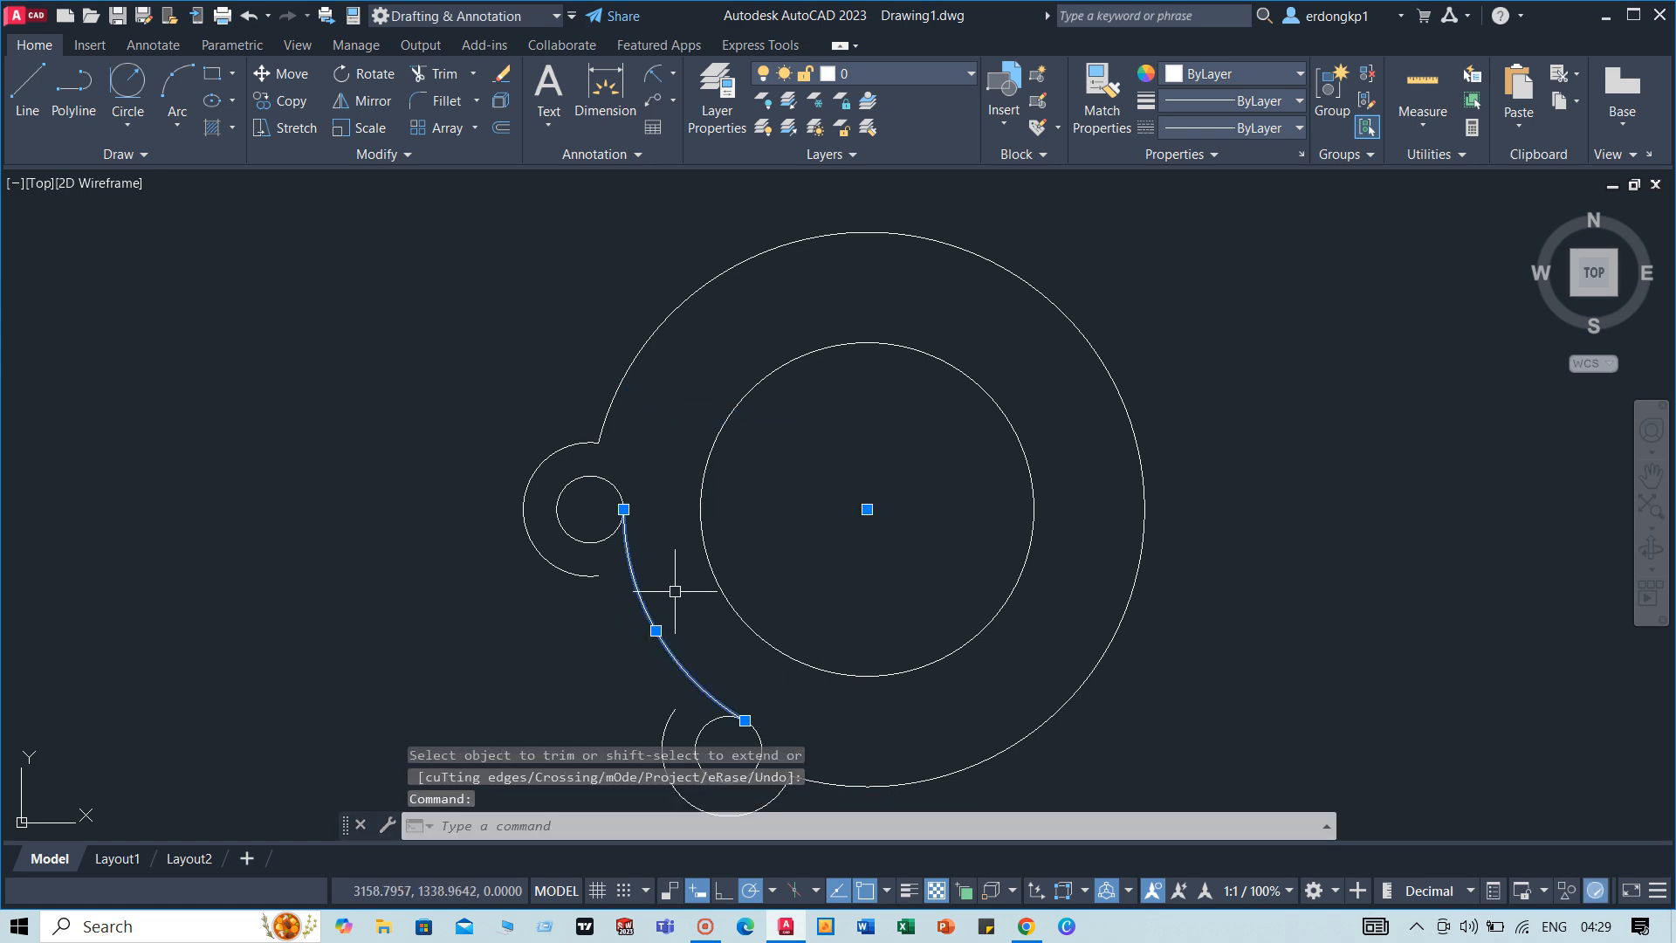
type("o")
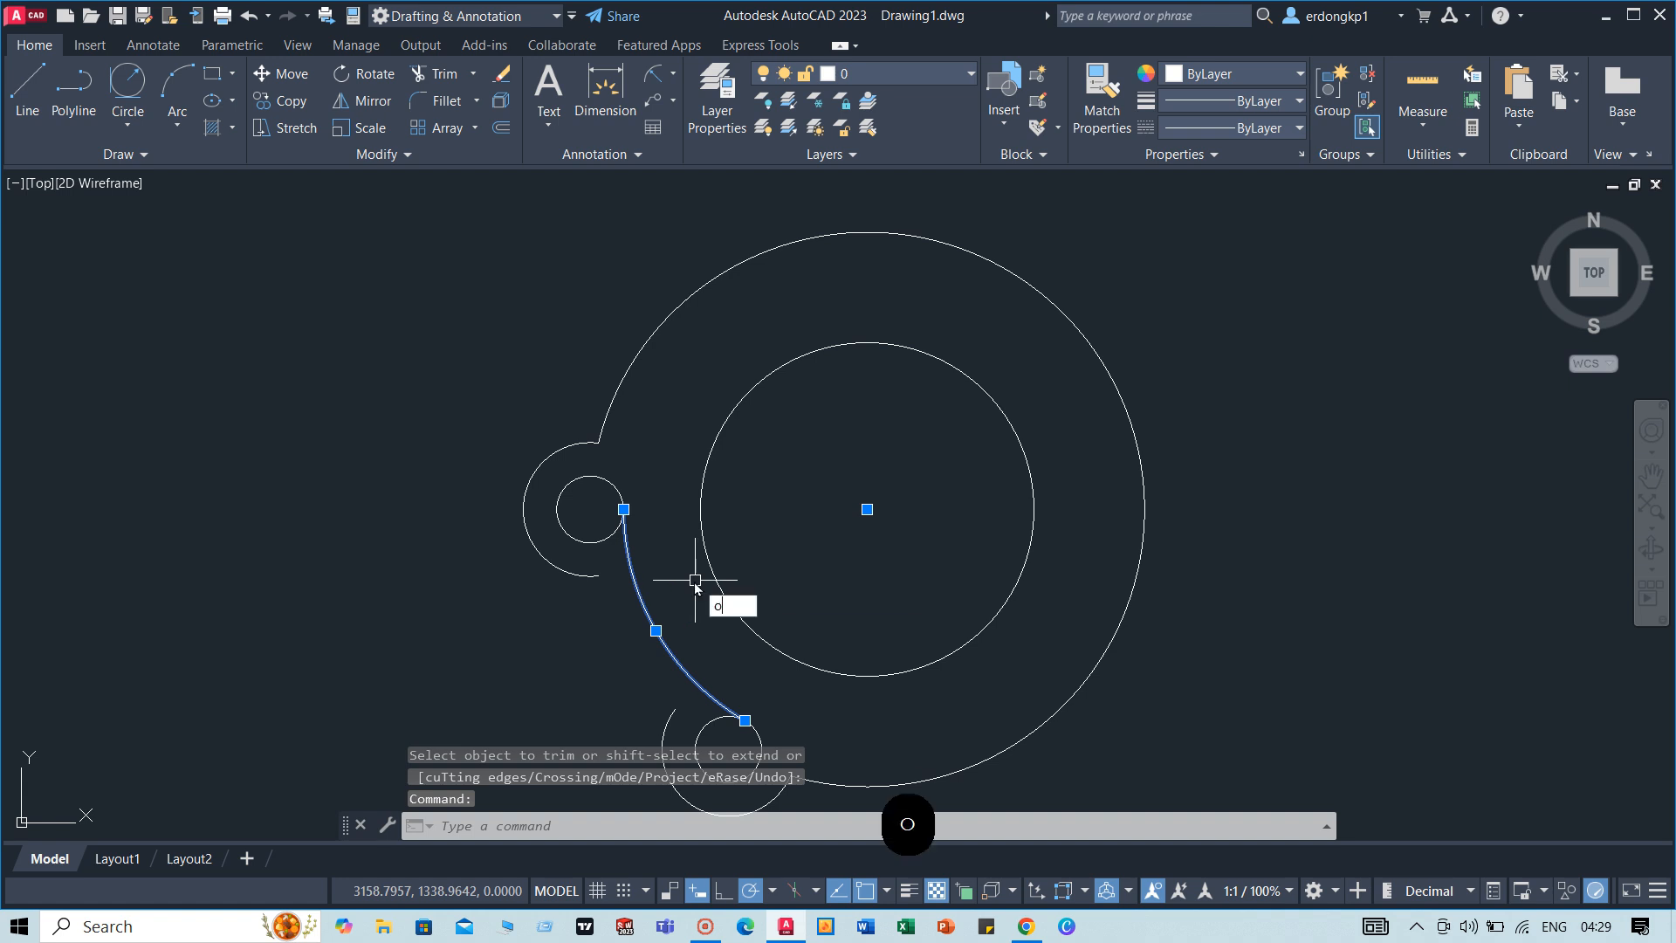
key("Return")
type("1")
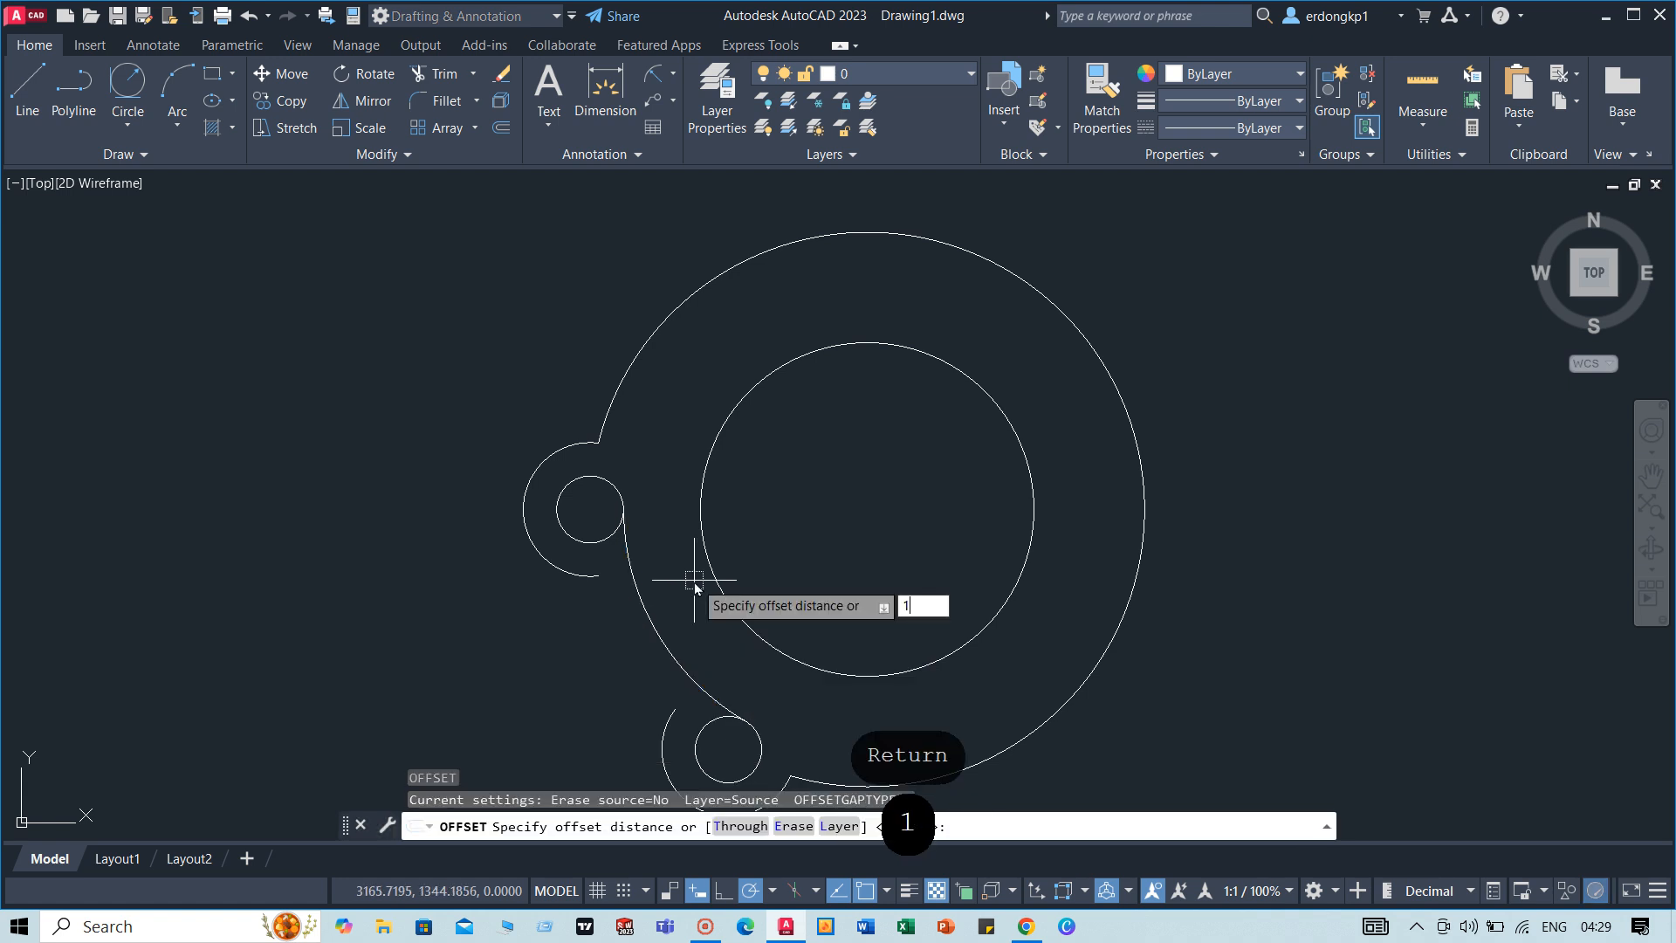
type("0")
key("Return")
left_click(652, 602)
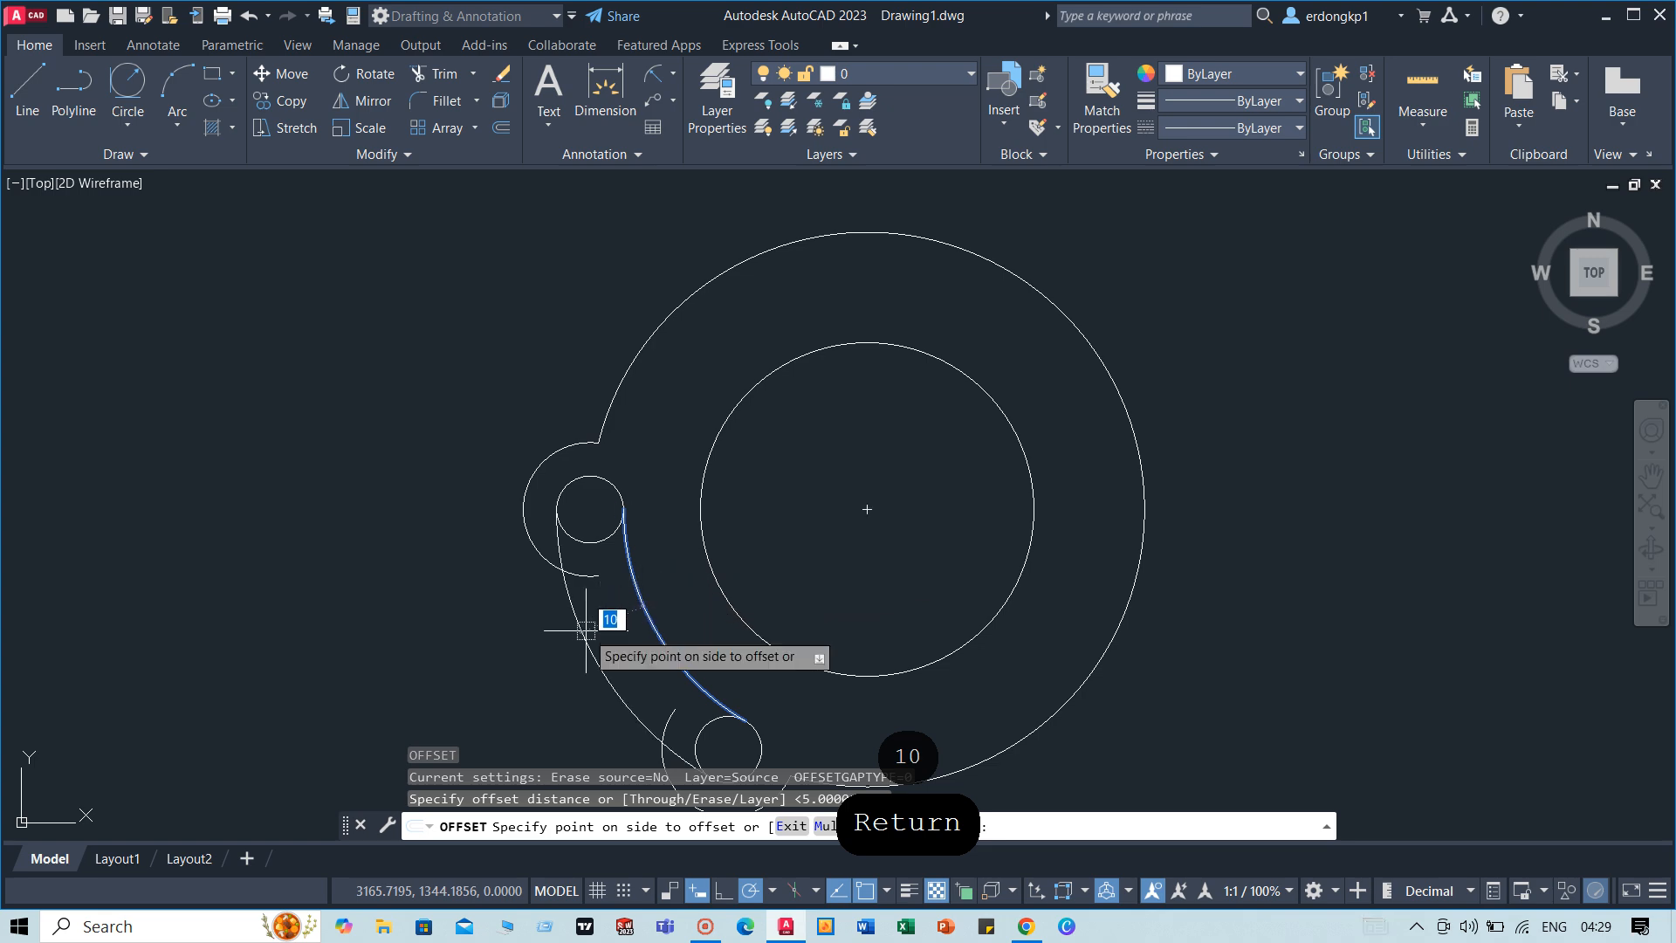
left_click(585, 630)
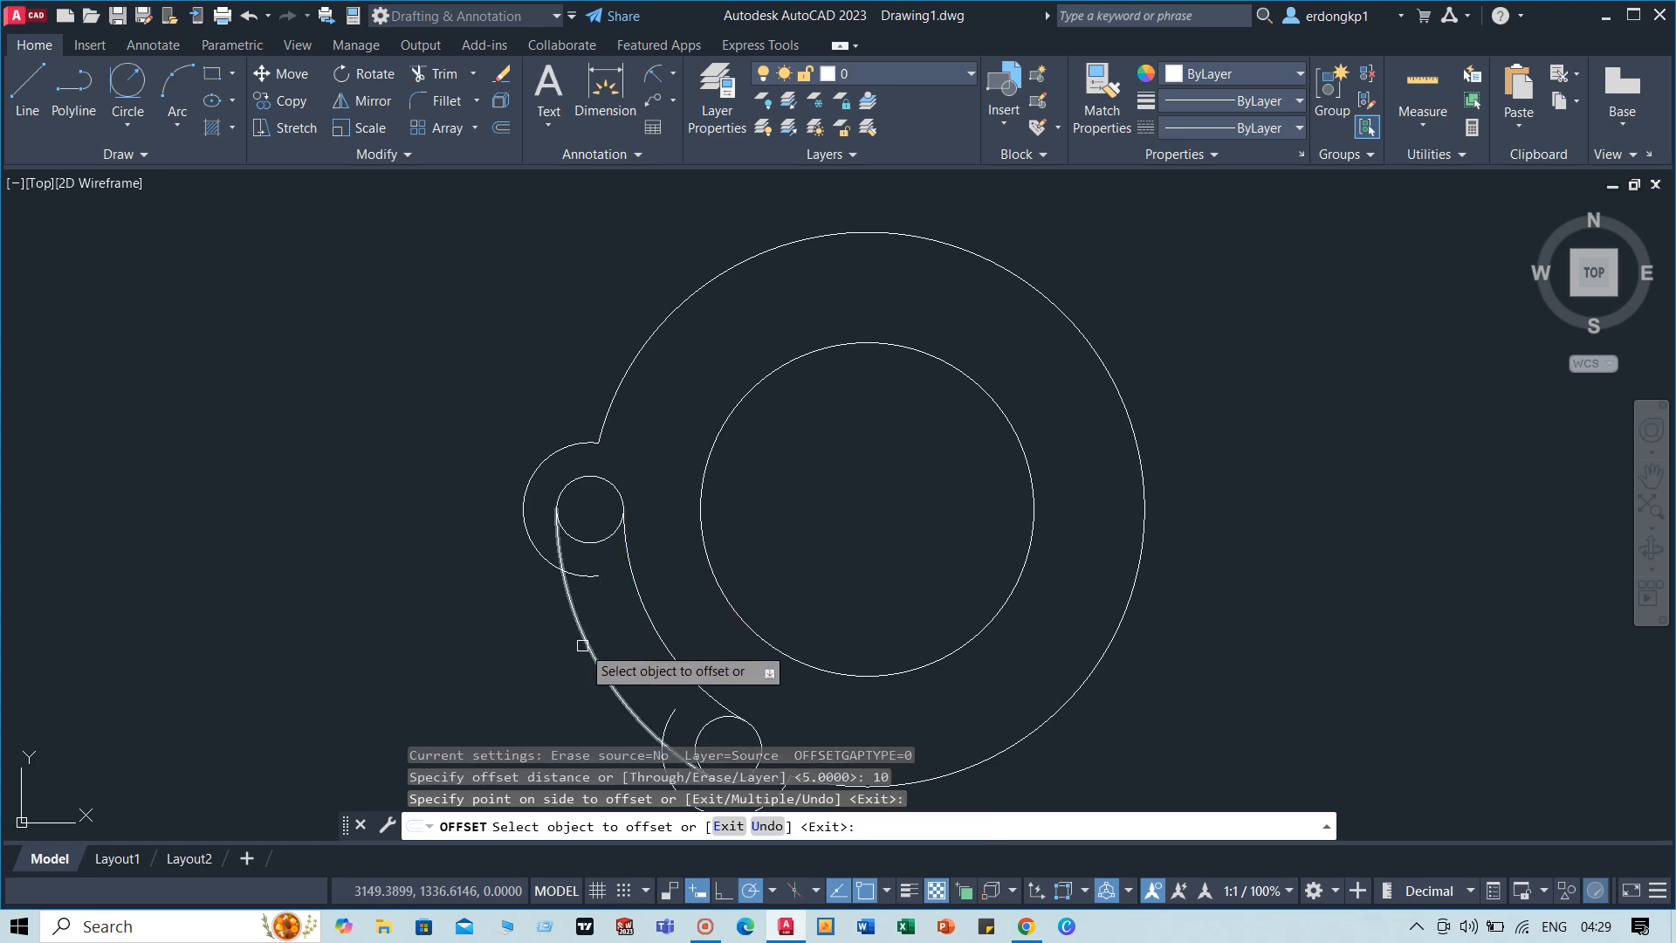
Step: Offset the slot's outer arc outward by 5 to join the two lugs, and finish offsetting
left_click(590, 656)
key("Return")
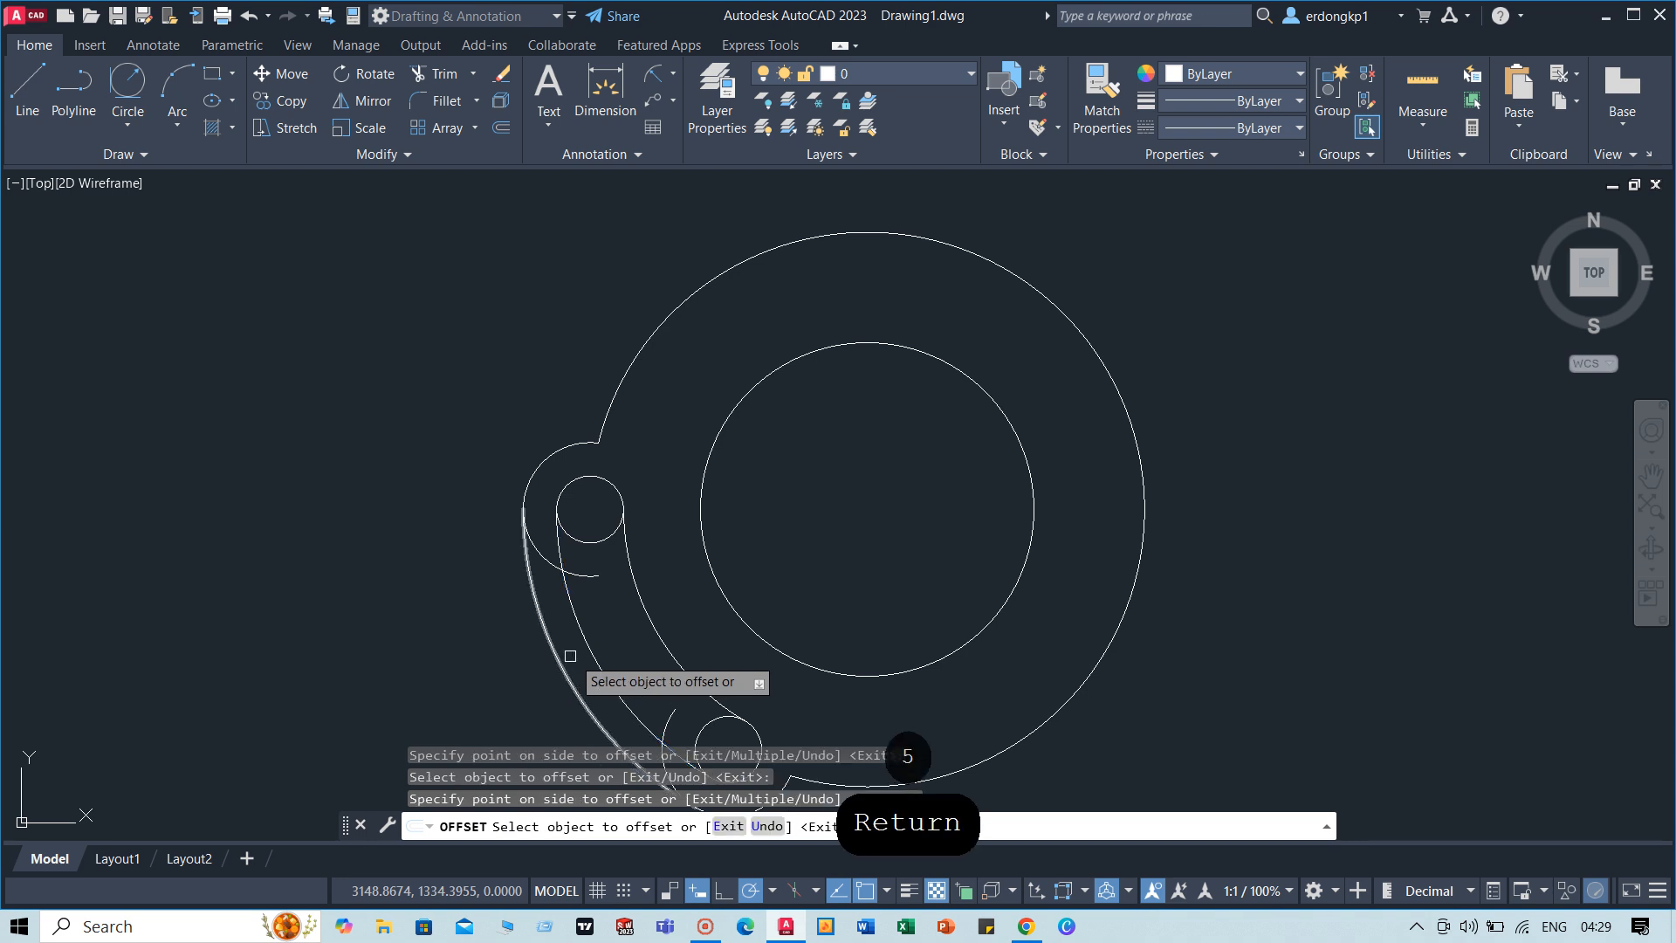
right_click(1256, 454)
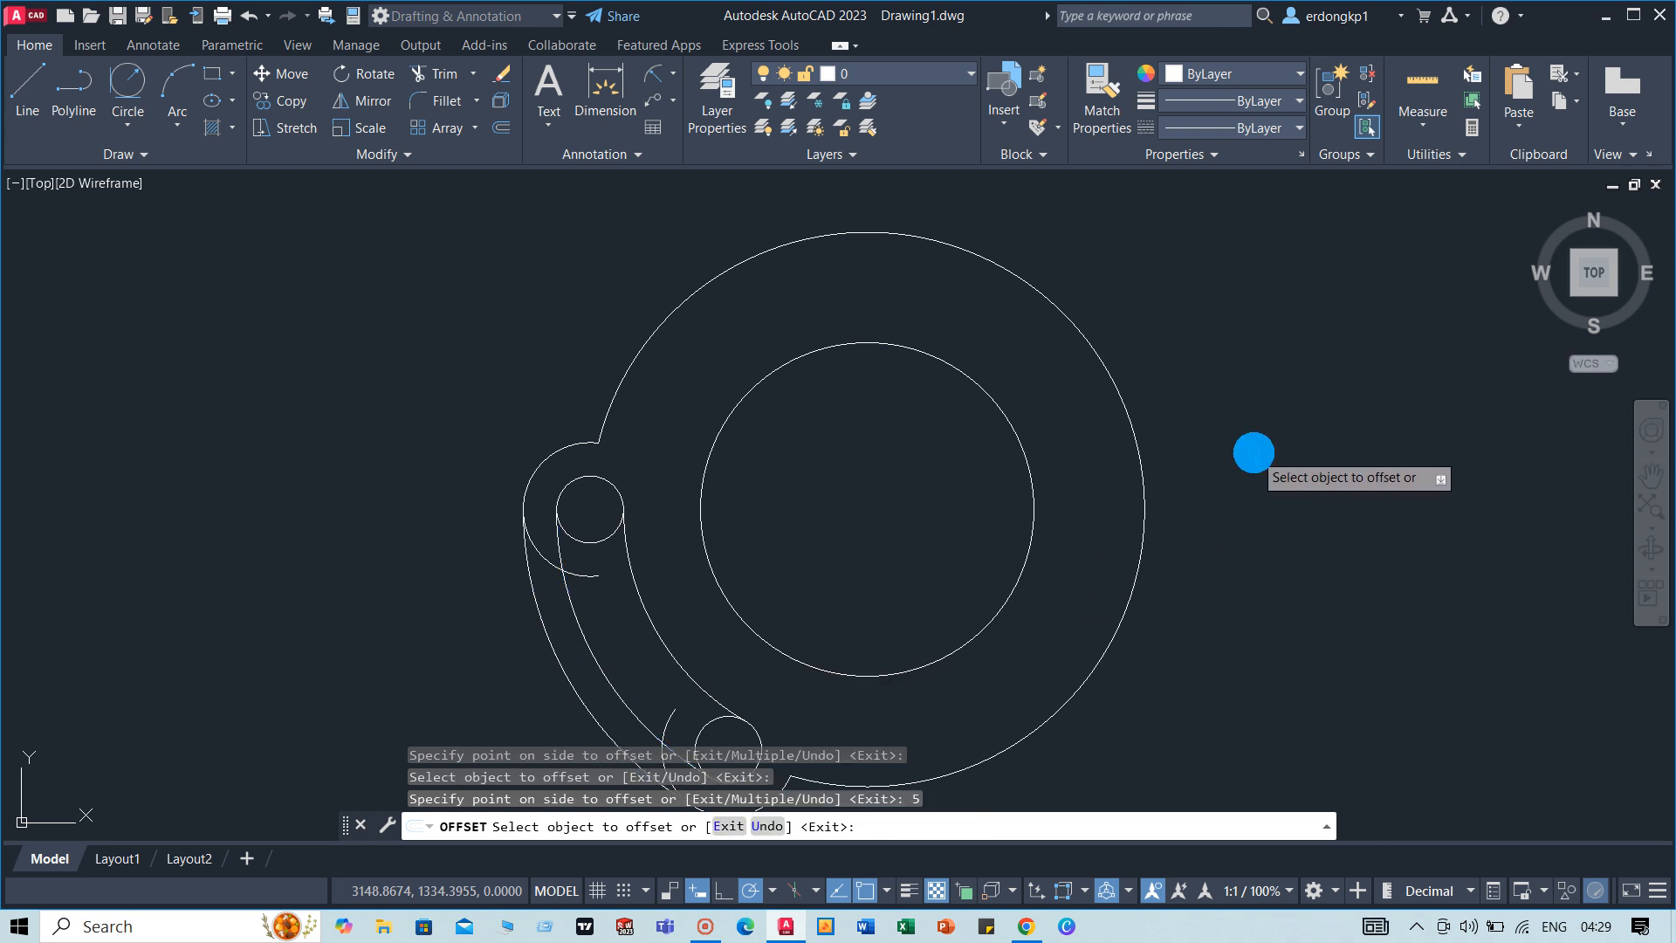
left_click(1267, 464)
Step: Trim the lower lug's arc inside the outer edge and the part of the lower hole inside the slot
scroll(1220, 483, "down", 2)
middle_click_drag(1219, 483, 1221, 478)
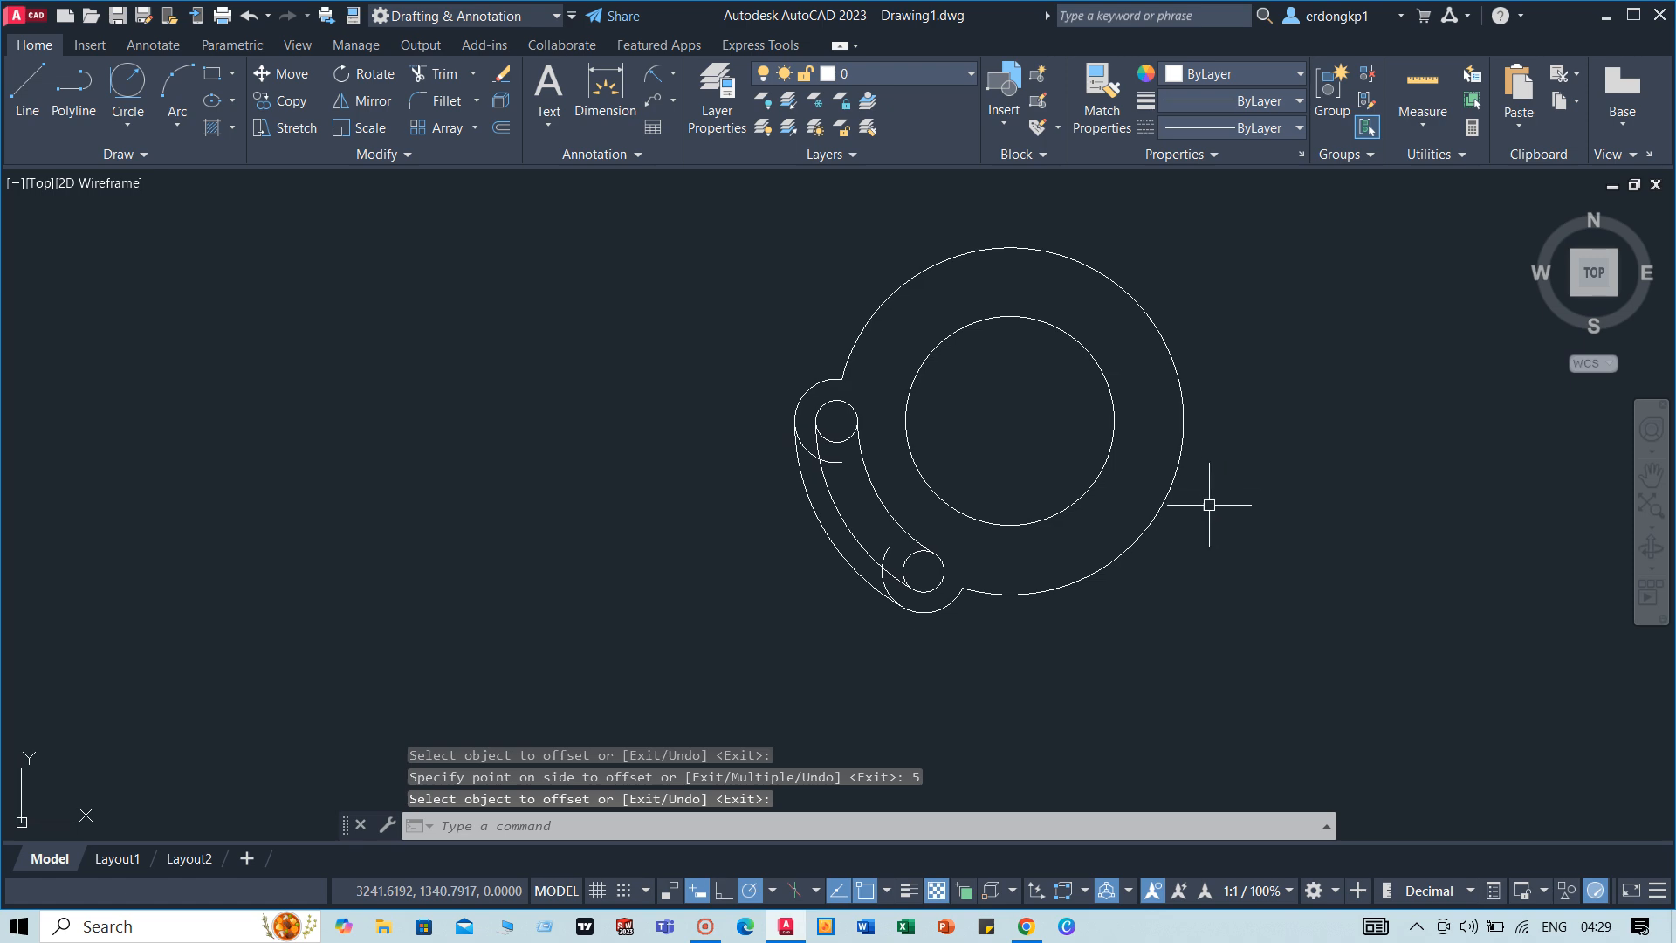
type("tr")
key("Return")
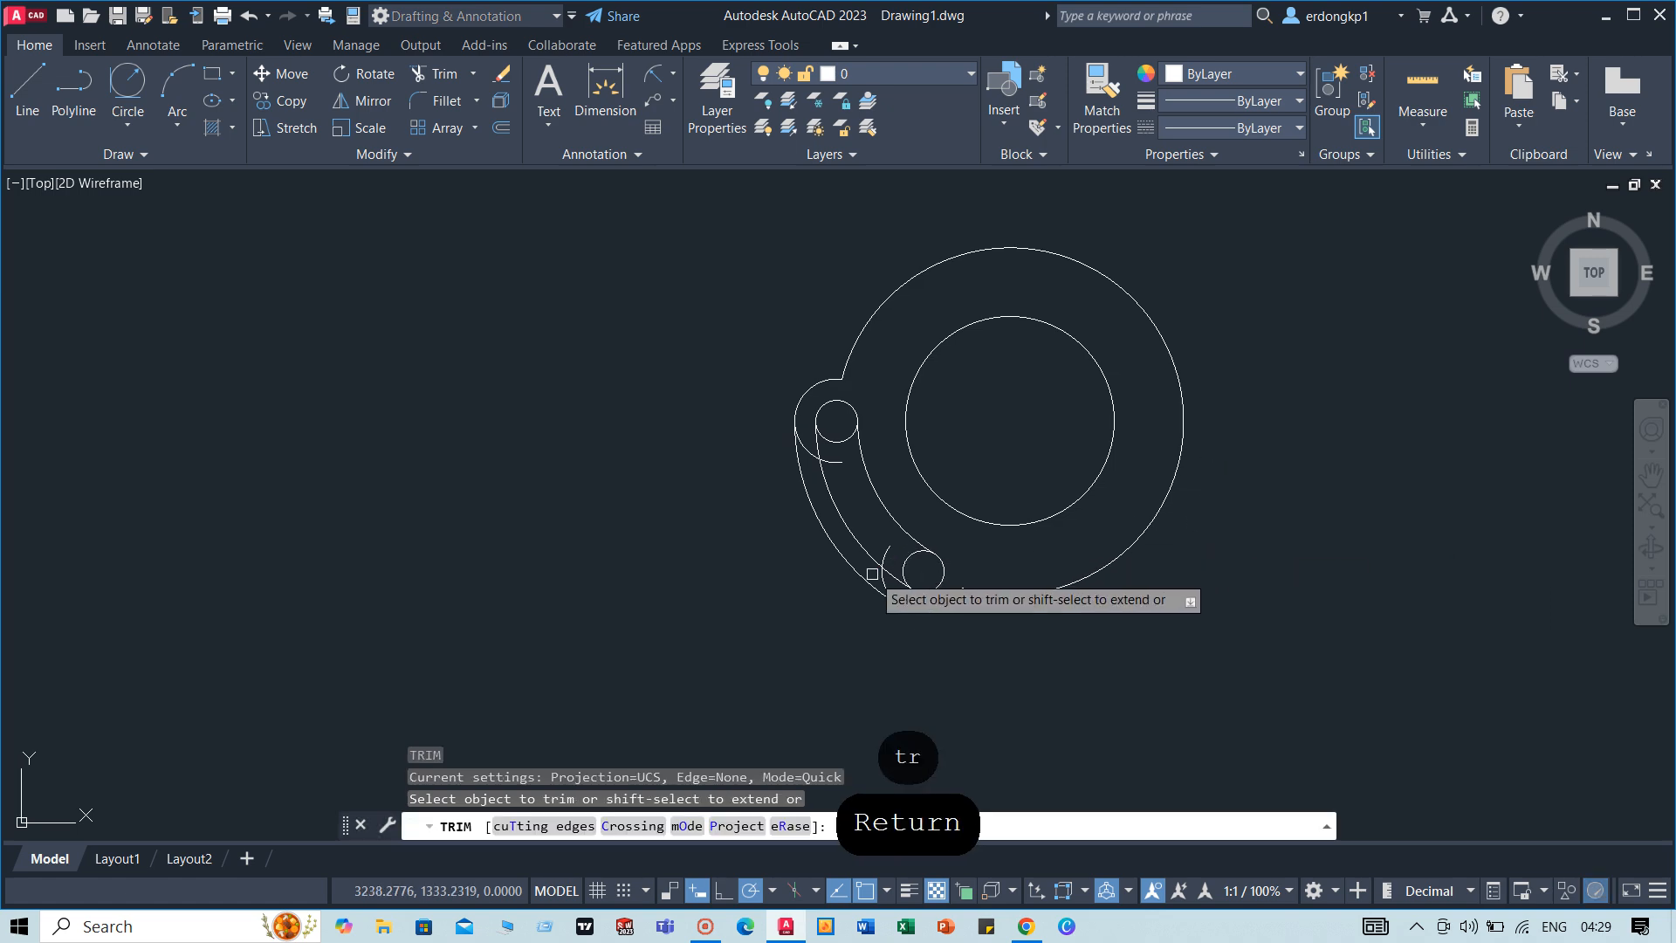
scroll(888, 588, "up", 4)
left_click(886, 605)
left_click(895, 538)
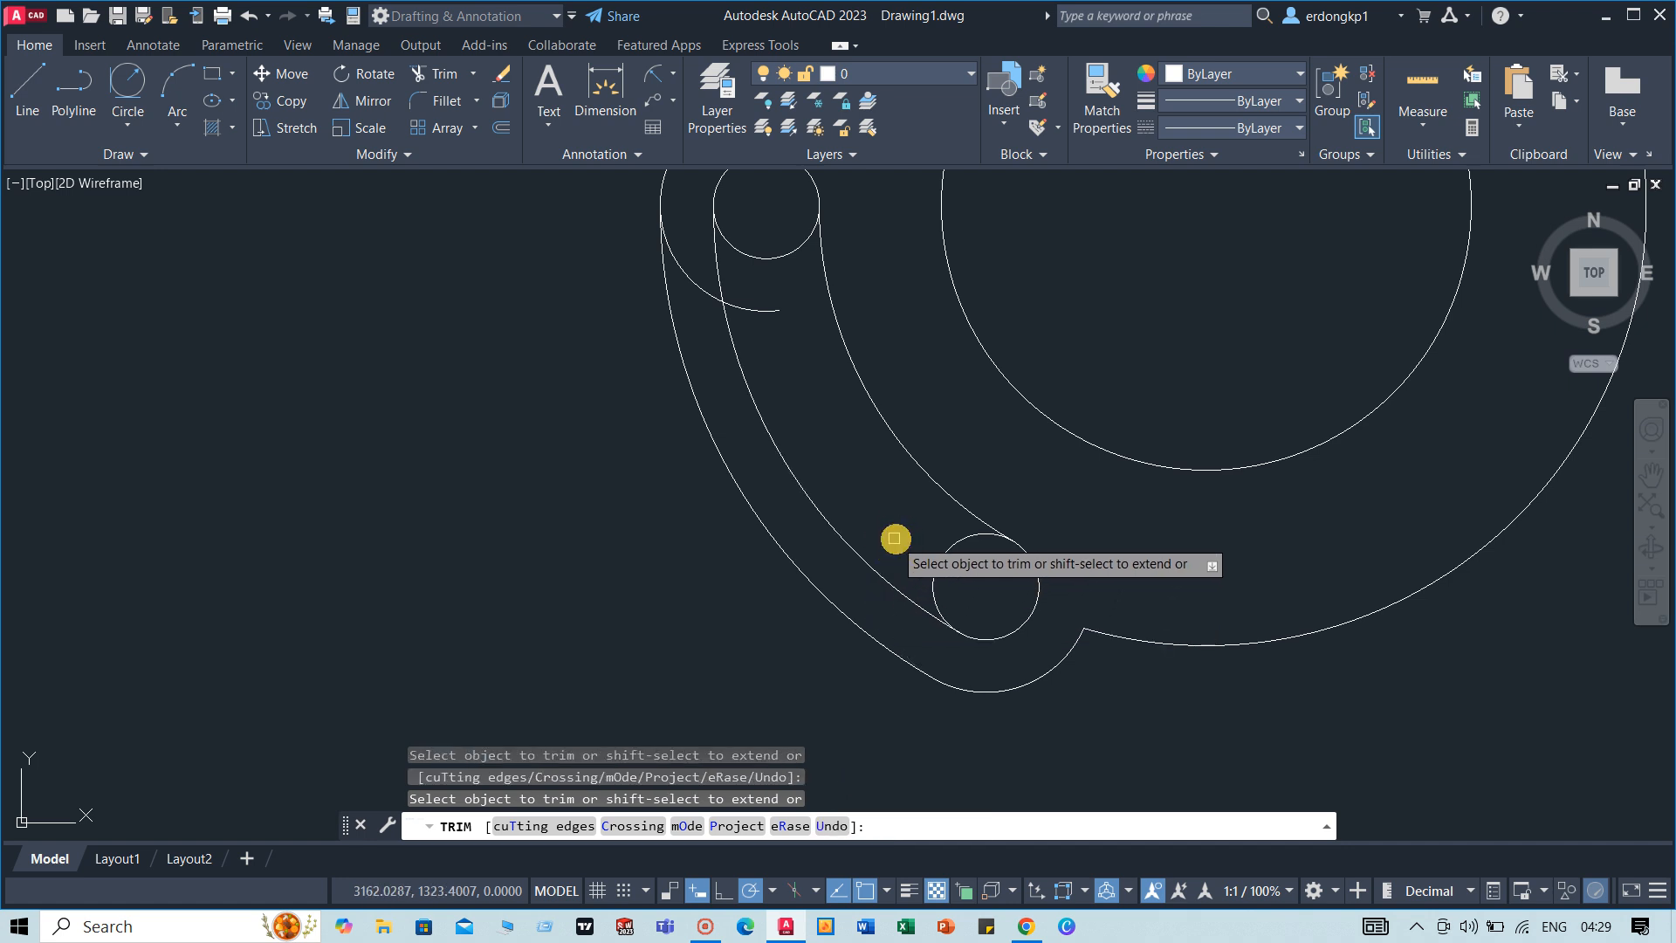
left_click_drag(975, 560, 918, 528)
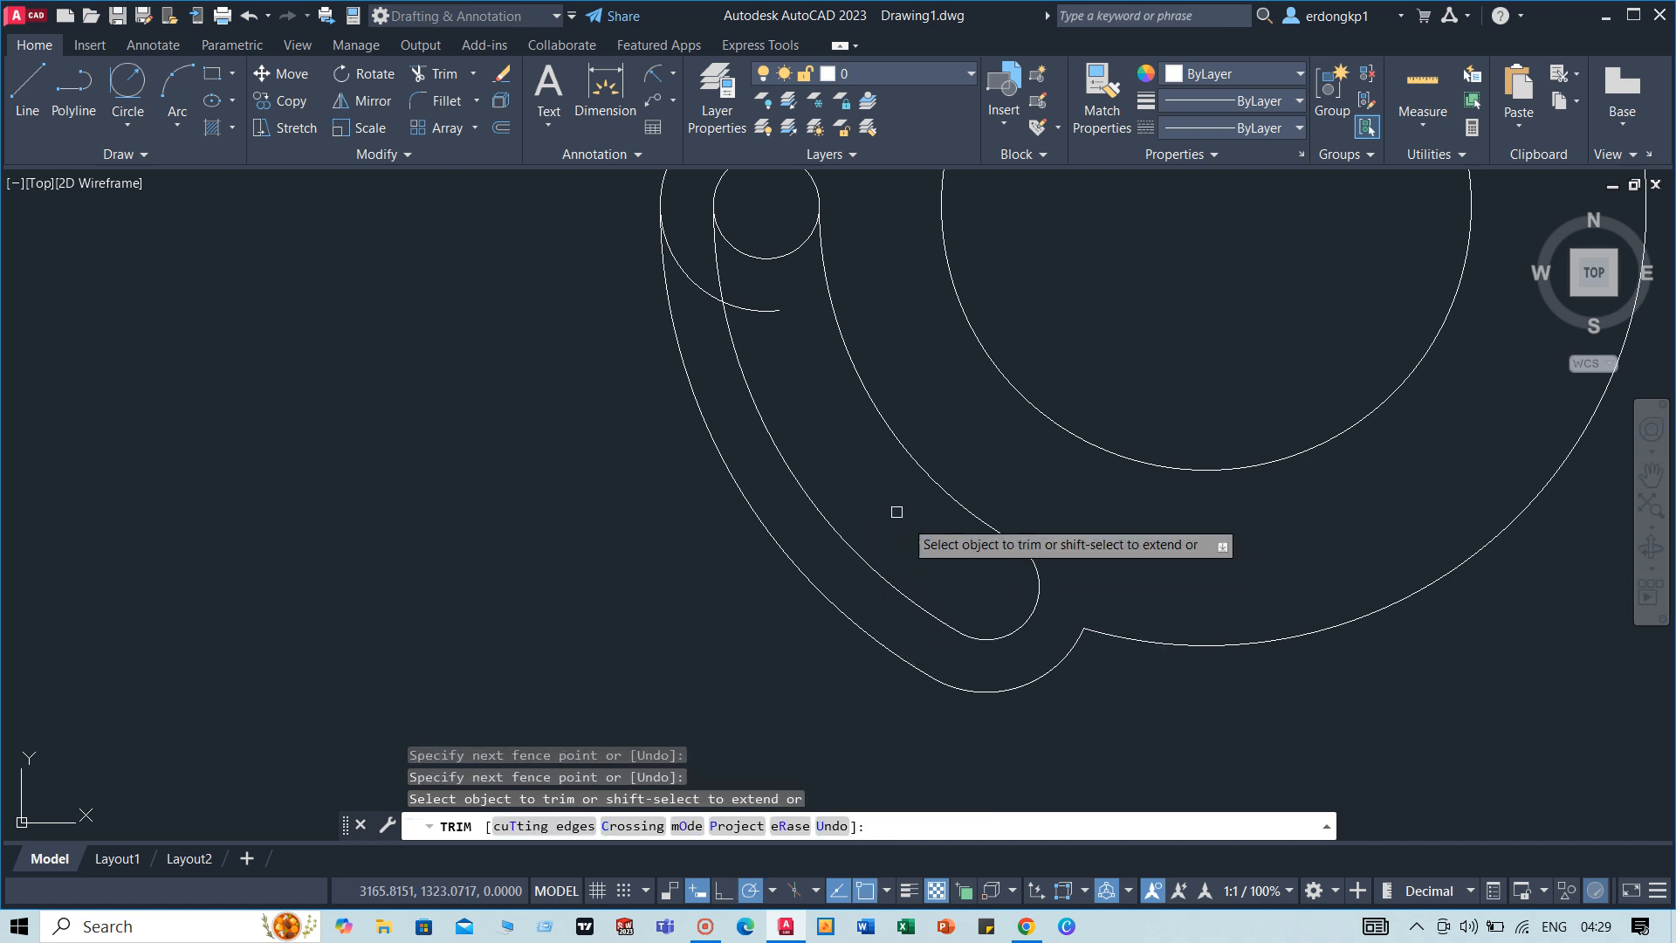
Step: Trim the left lug's inner arc and the part of the upper hole inside the slot, and finish trimming
left_click(762, 313)
left_click(758, 253)
left_click_drag(770, 277, 681, 293)
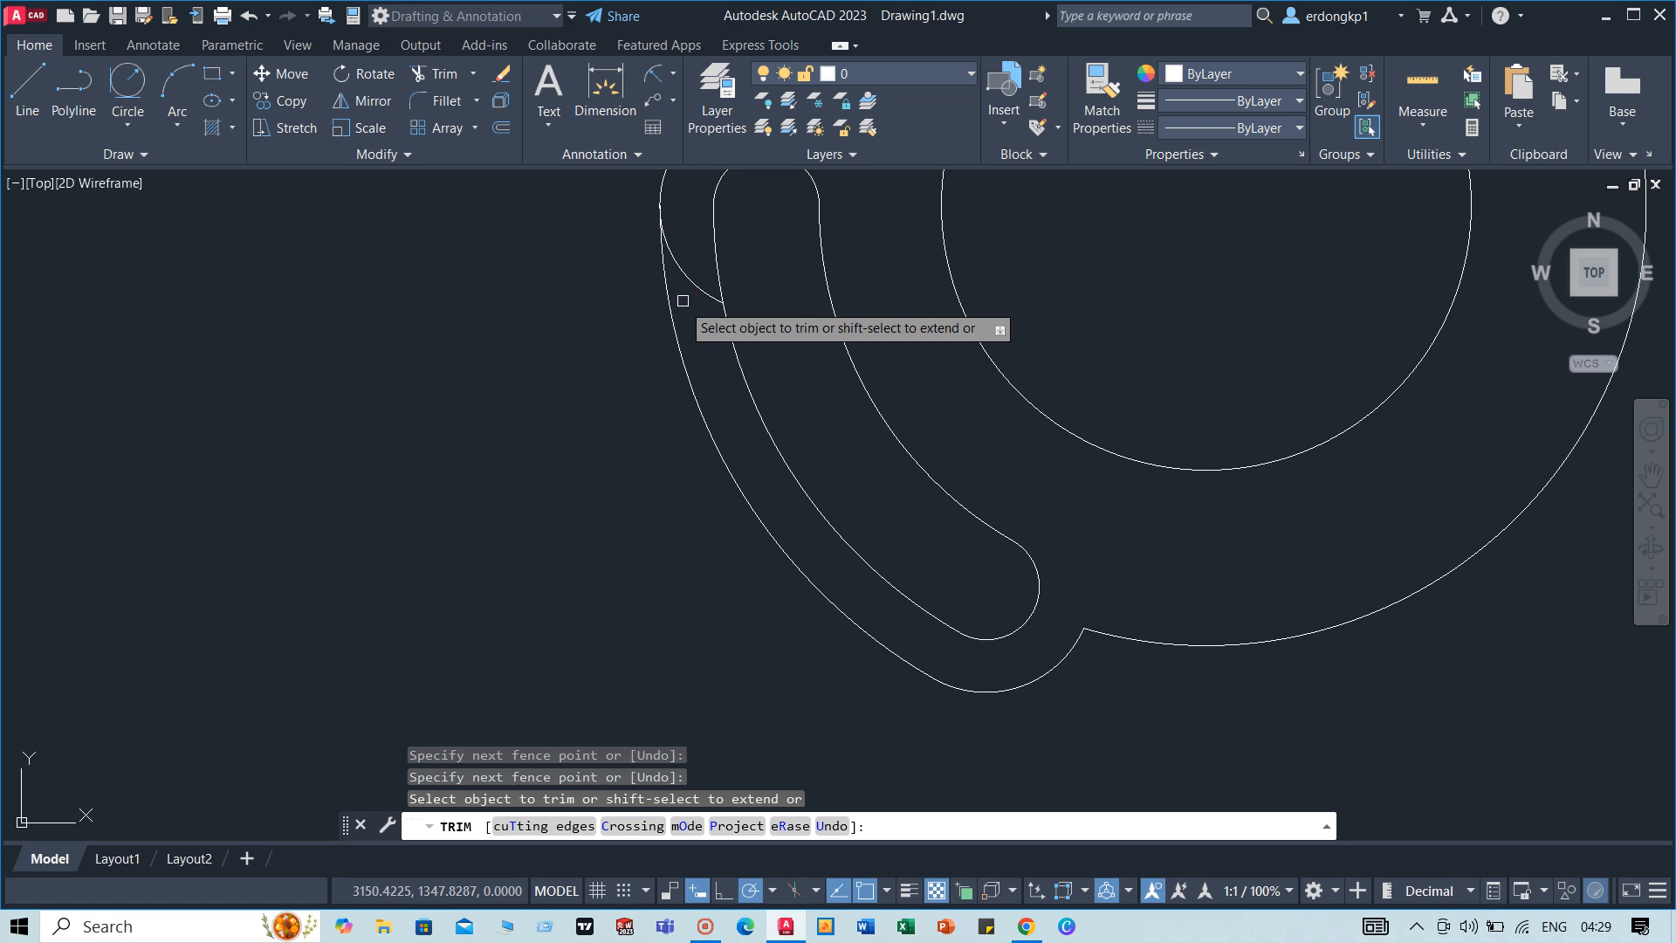
scroll(1134, 323, "down", 3)
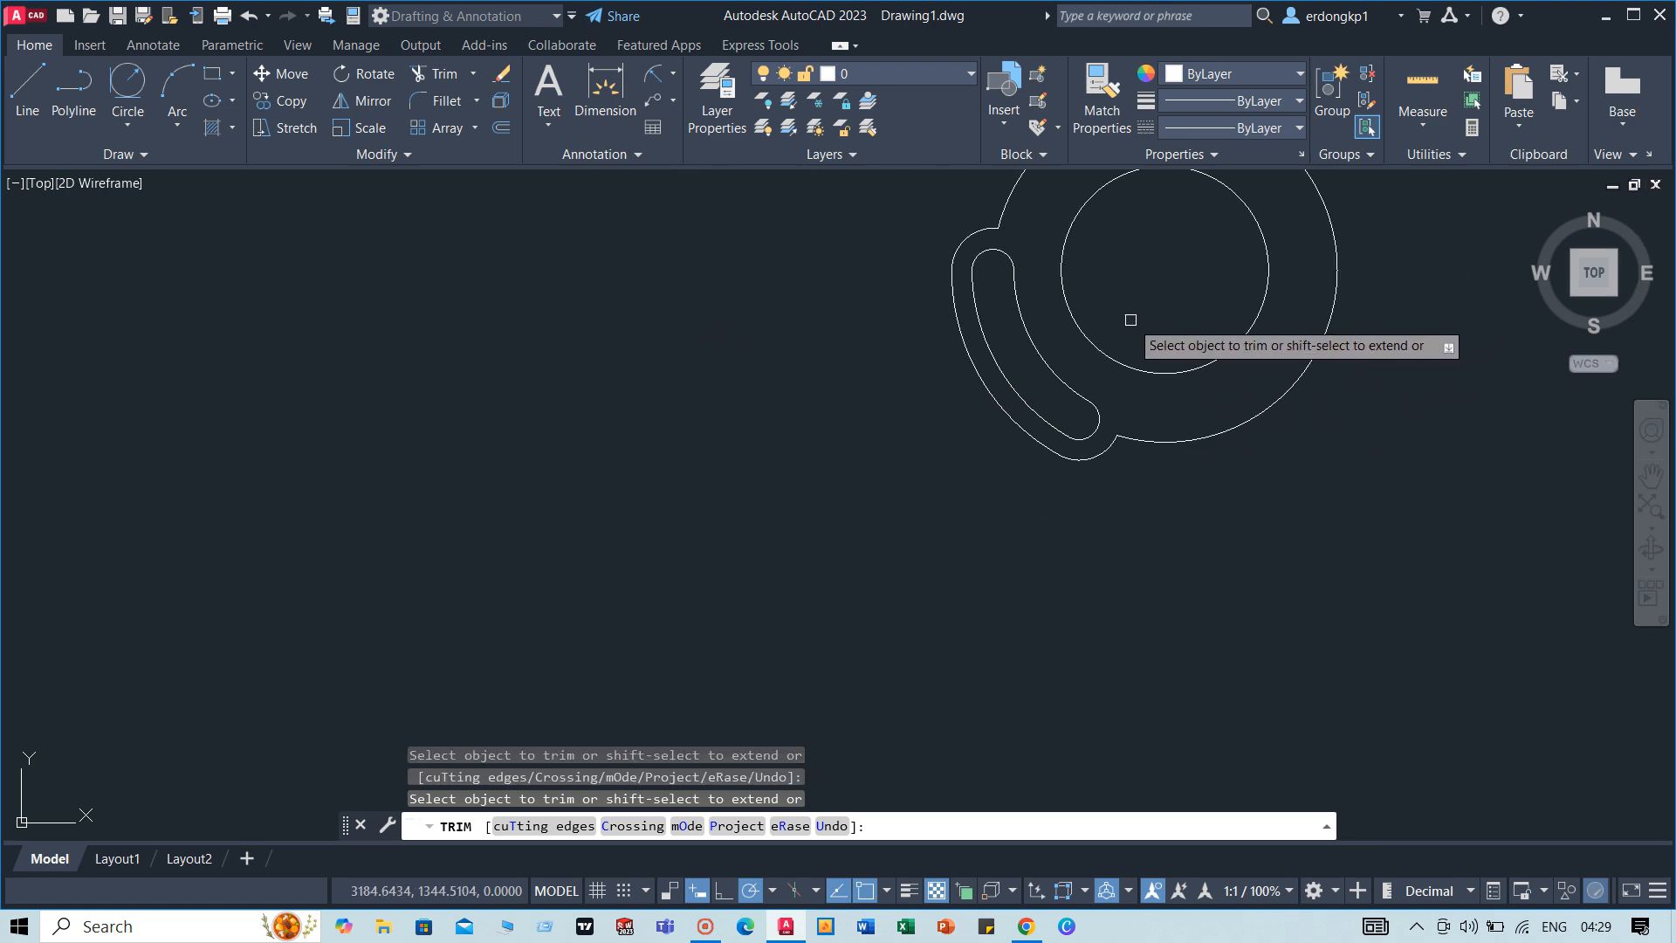
middle_click_drag(1129, 322, 991, 487)
right_click(1197, 359)
left_click(1213, 363)
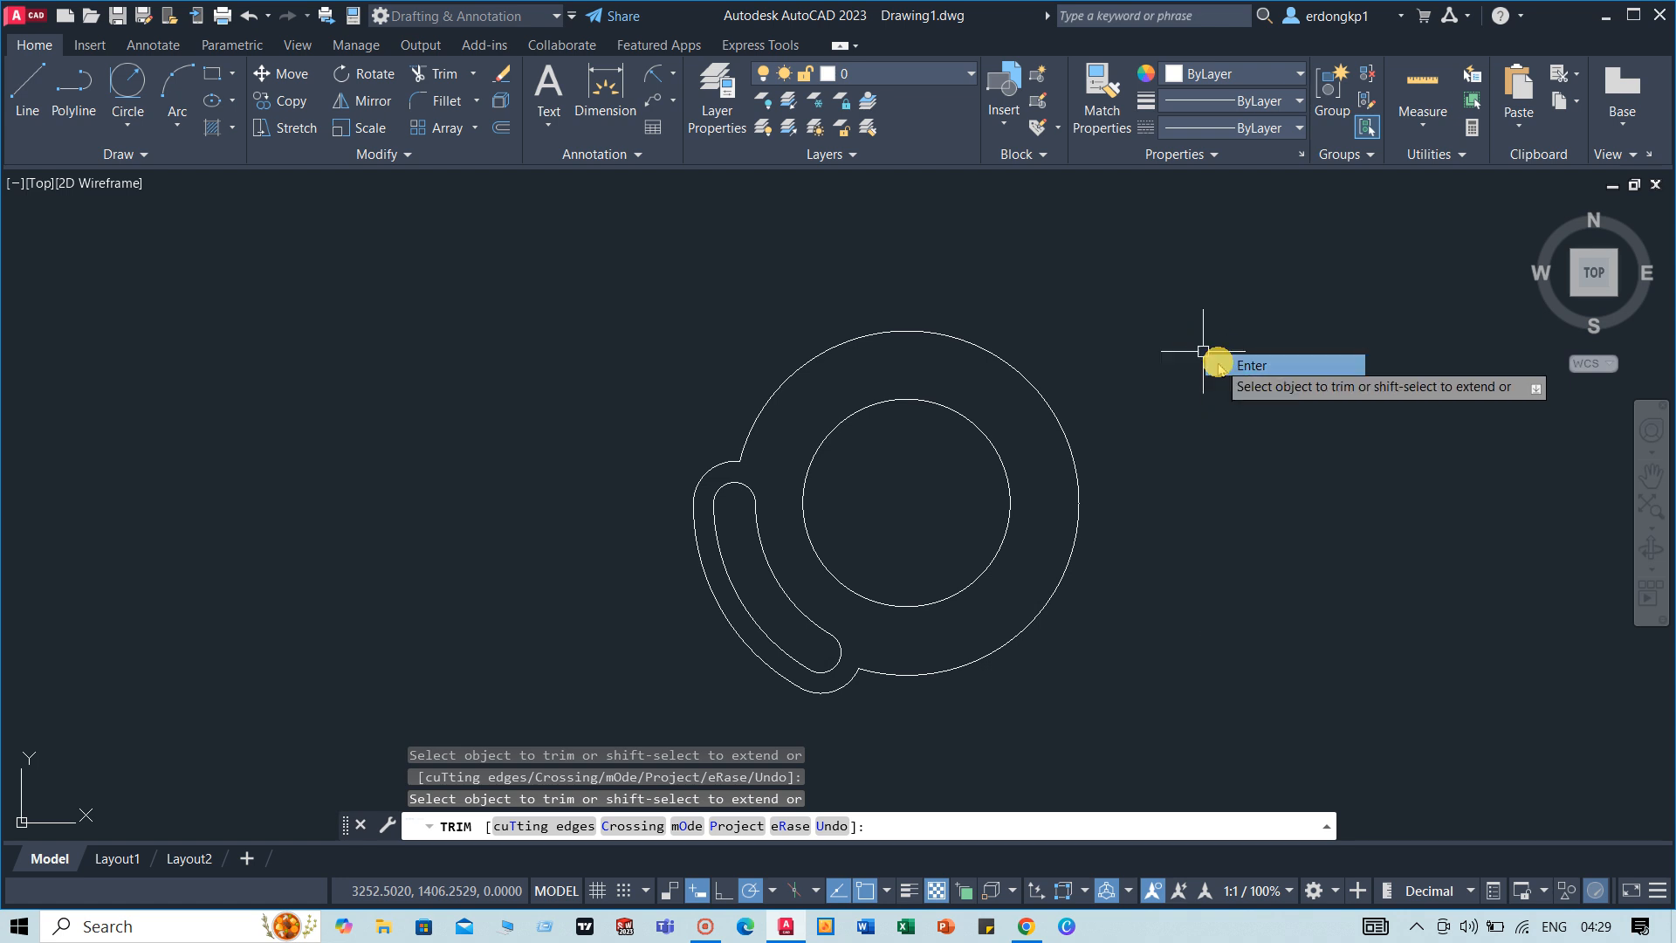
Step: Draw a vertical construction line from the common centre up to just above the large outer circle
middle_click_drag(1284, 357, 1146, 497)
type("l")
key("Return")
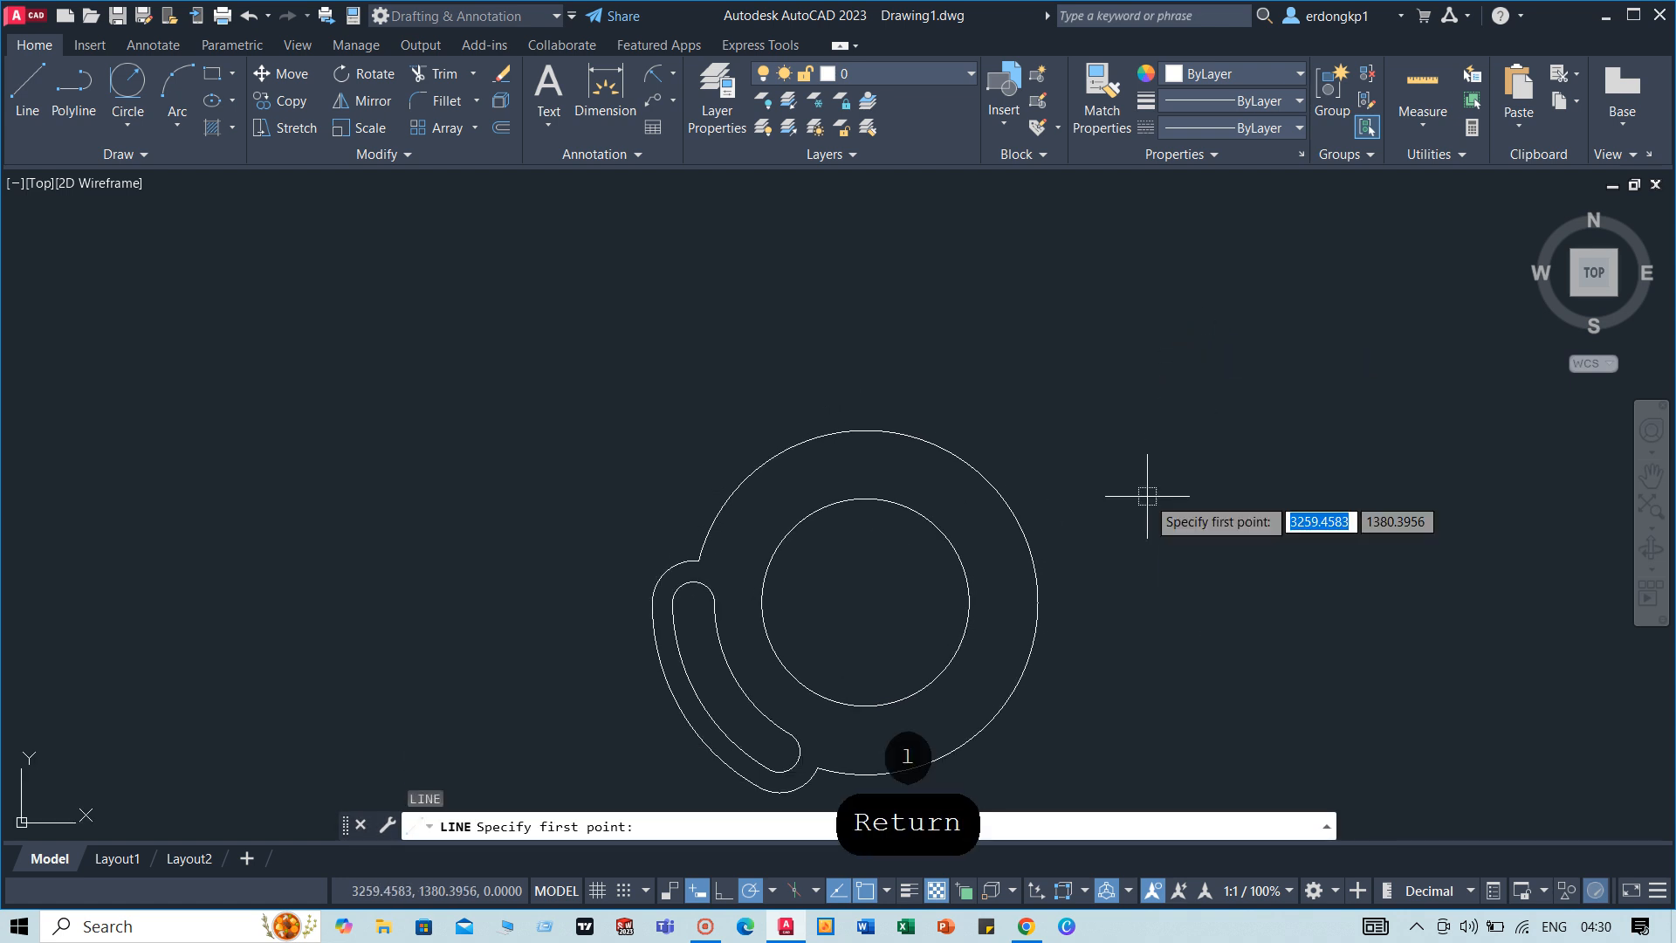
left_click(866, 598)
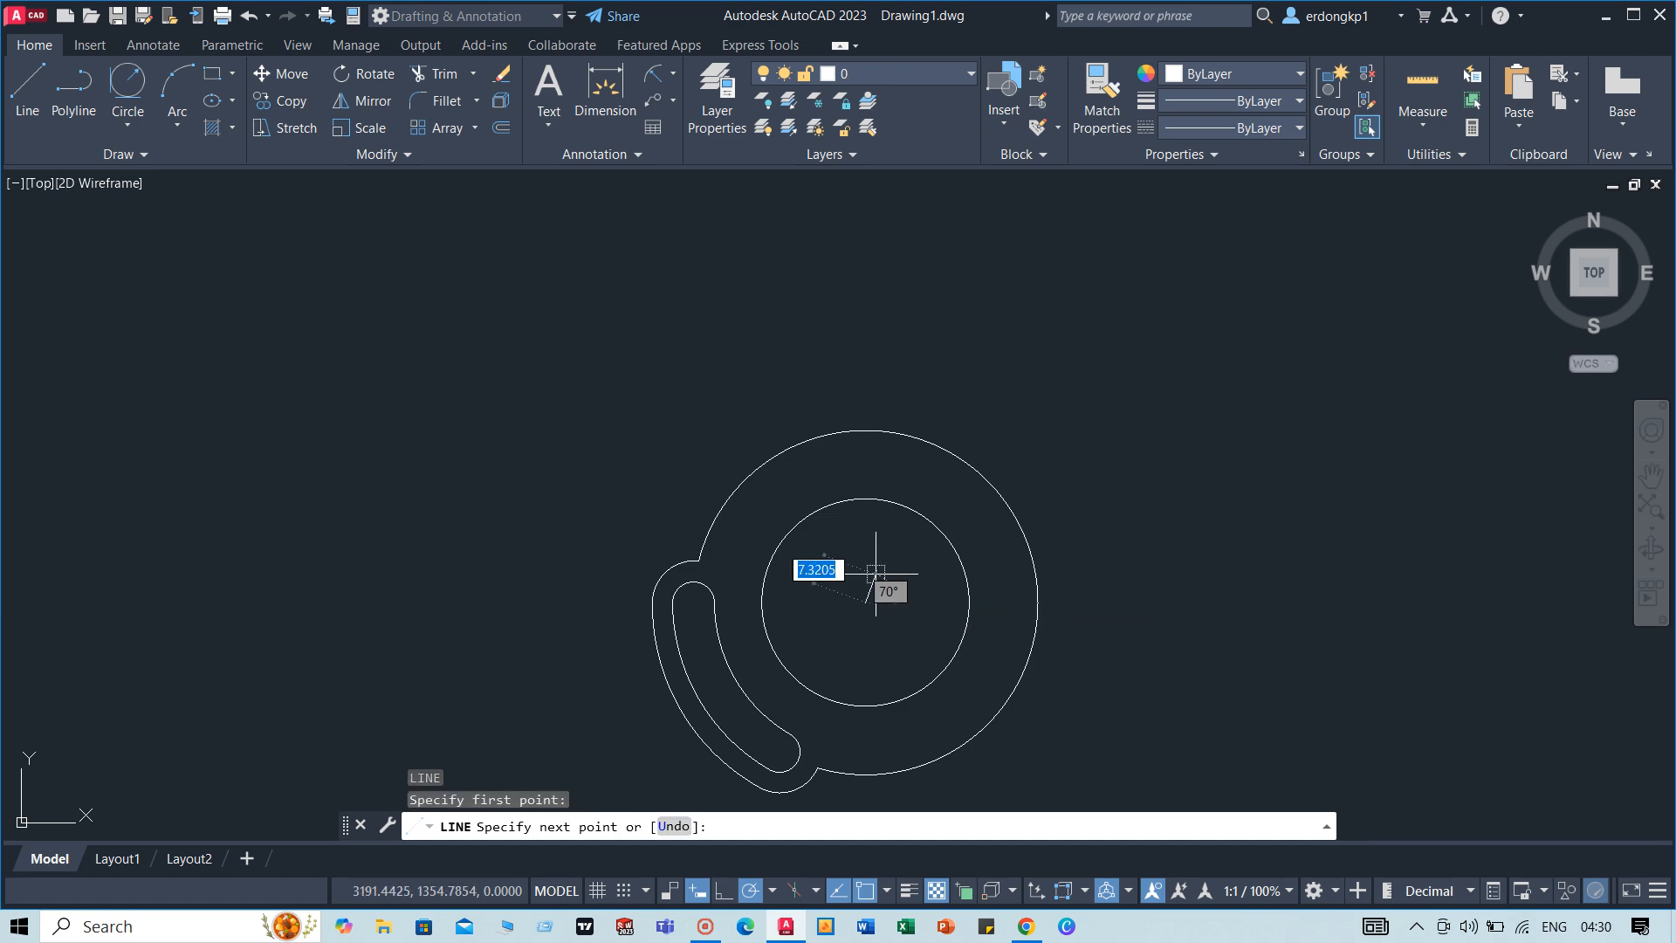
left_click(864, 417)
key("space")
Step: Offset the vertical construction line by 15 to both its left and right sides
left_click(867, 460)
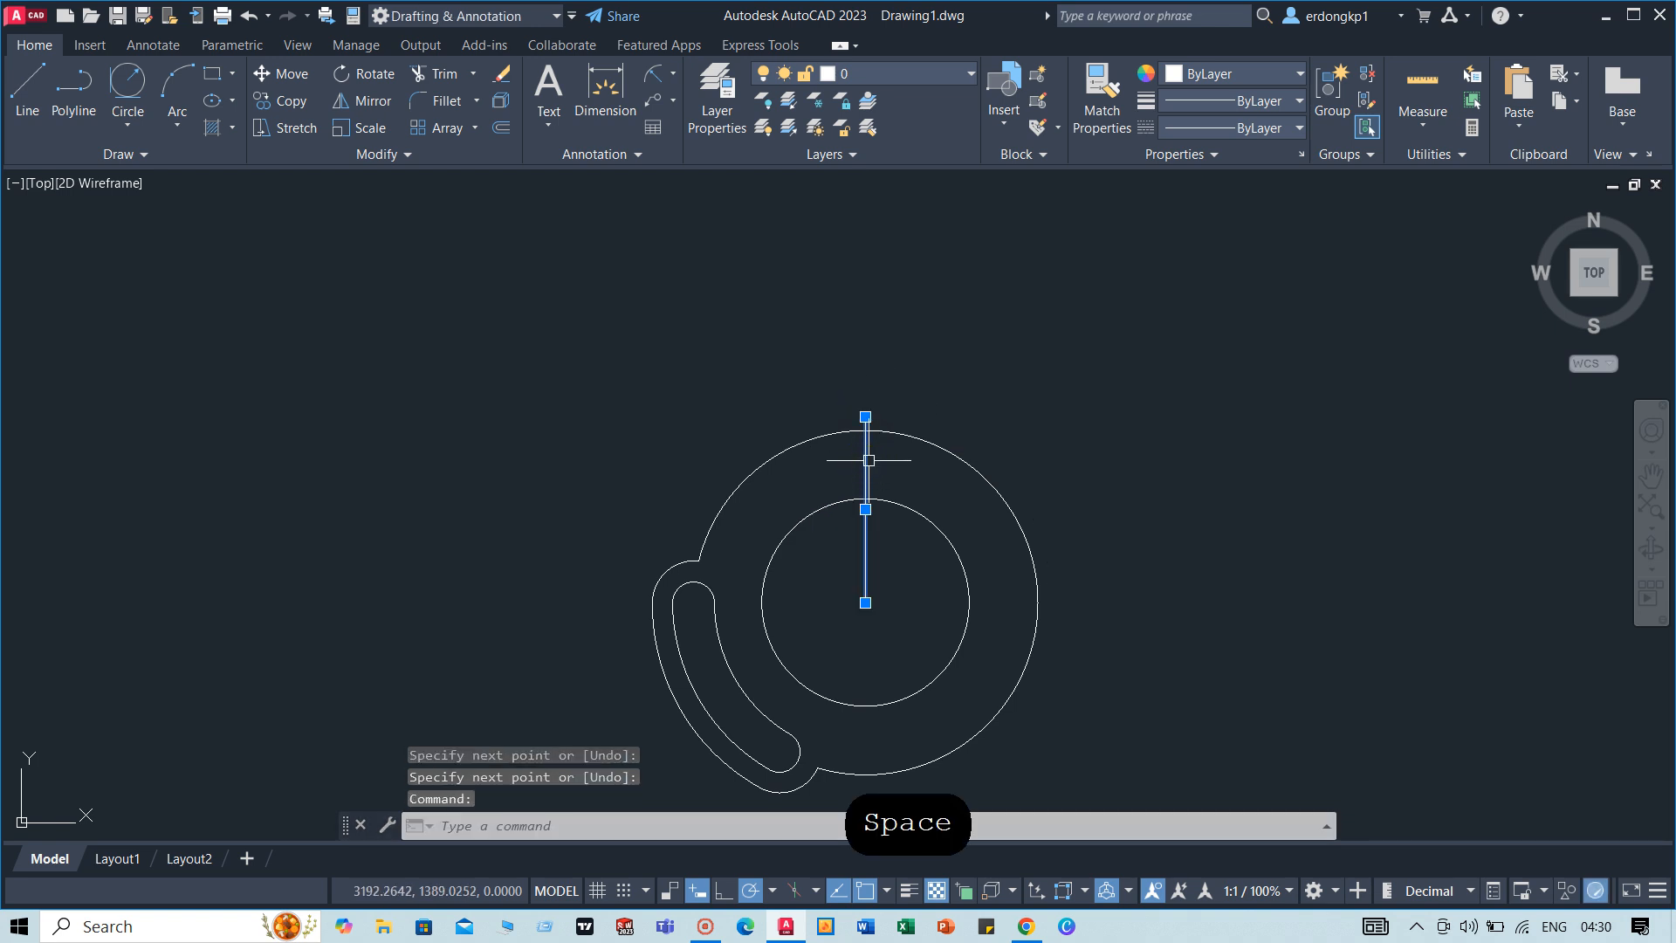
type("o")
key("Return")
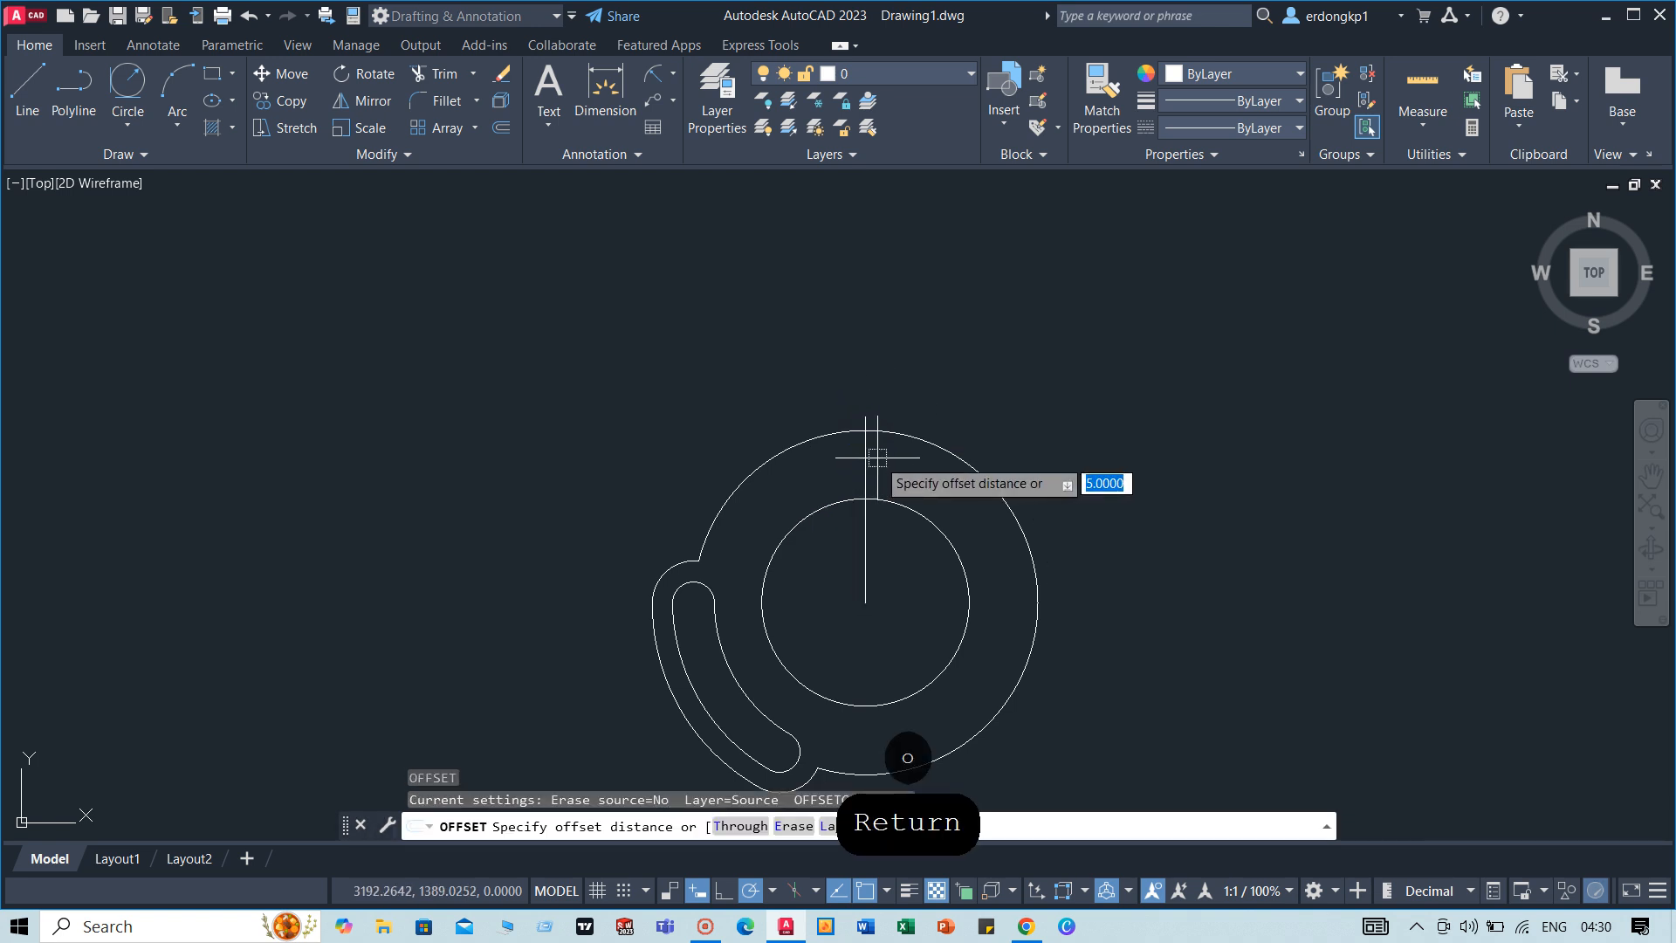
type("1")
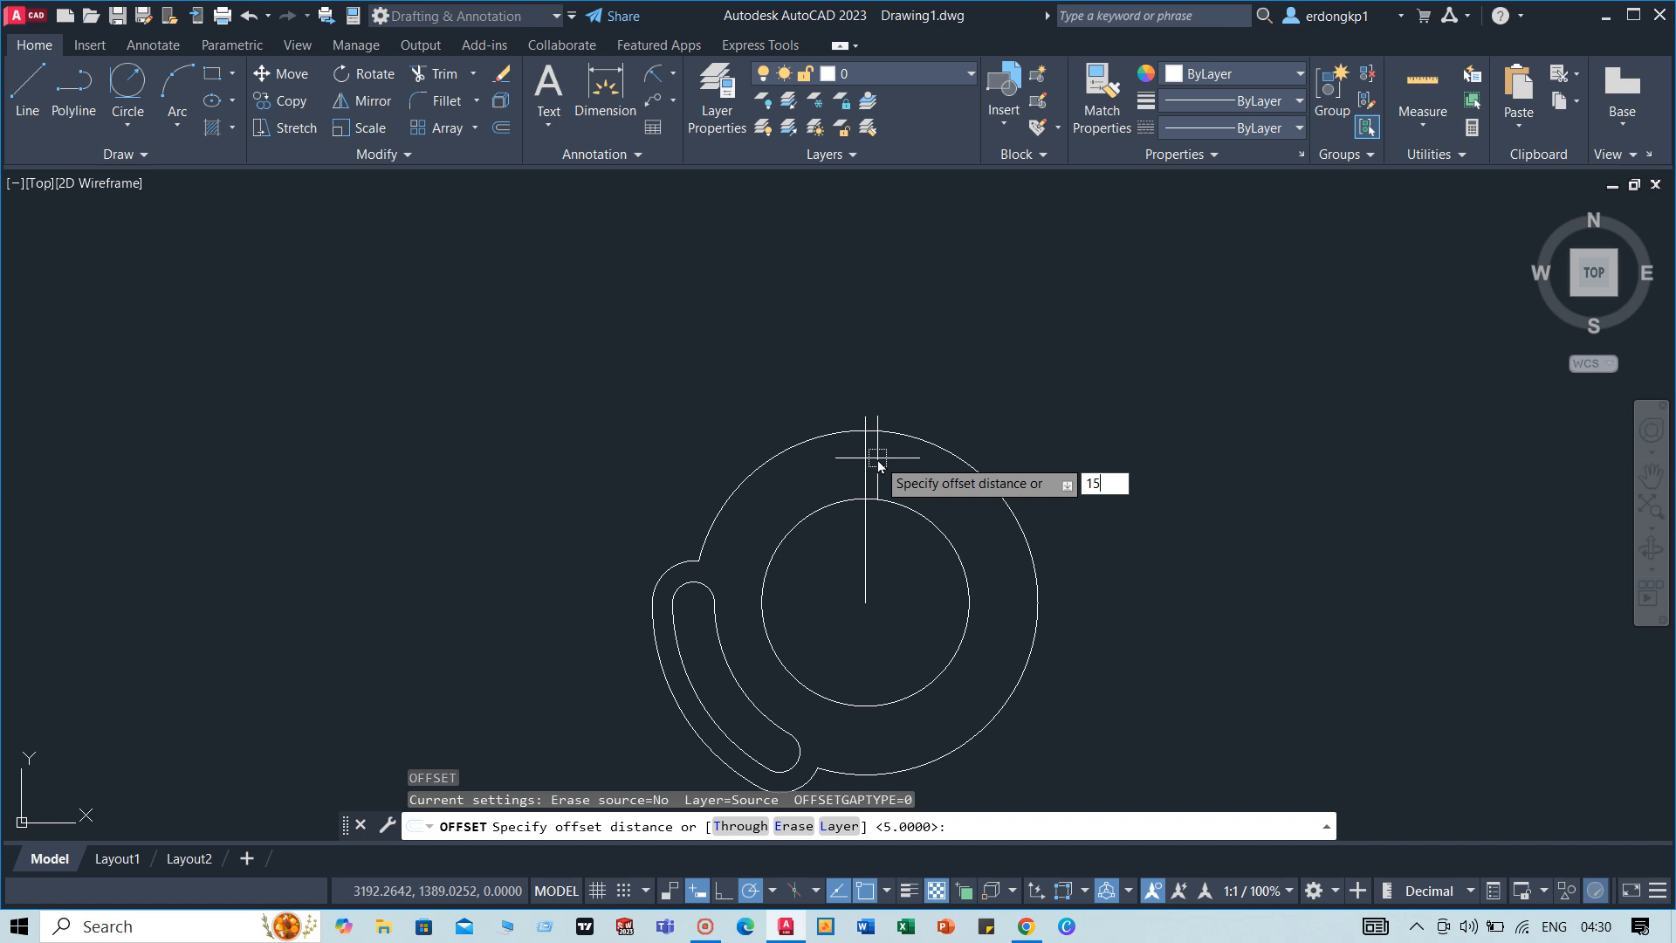
type("5")
key("Return")
left_click(866, 460)
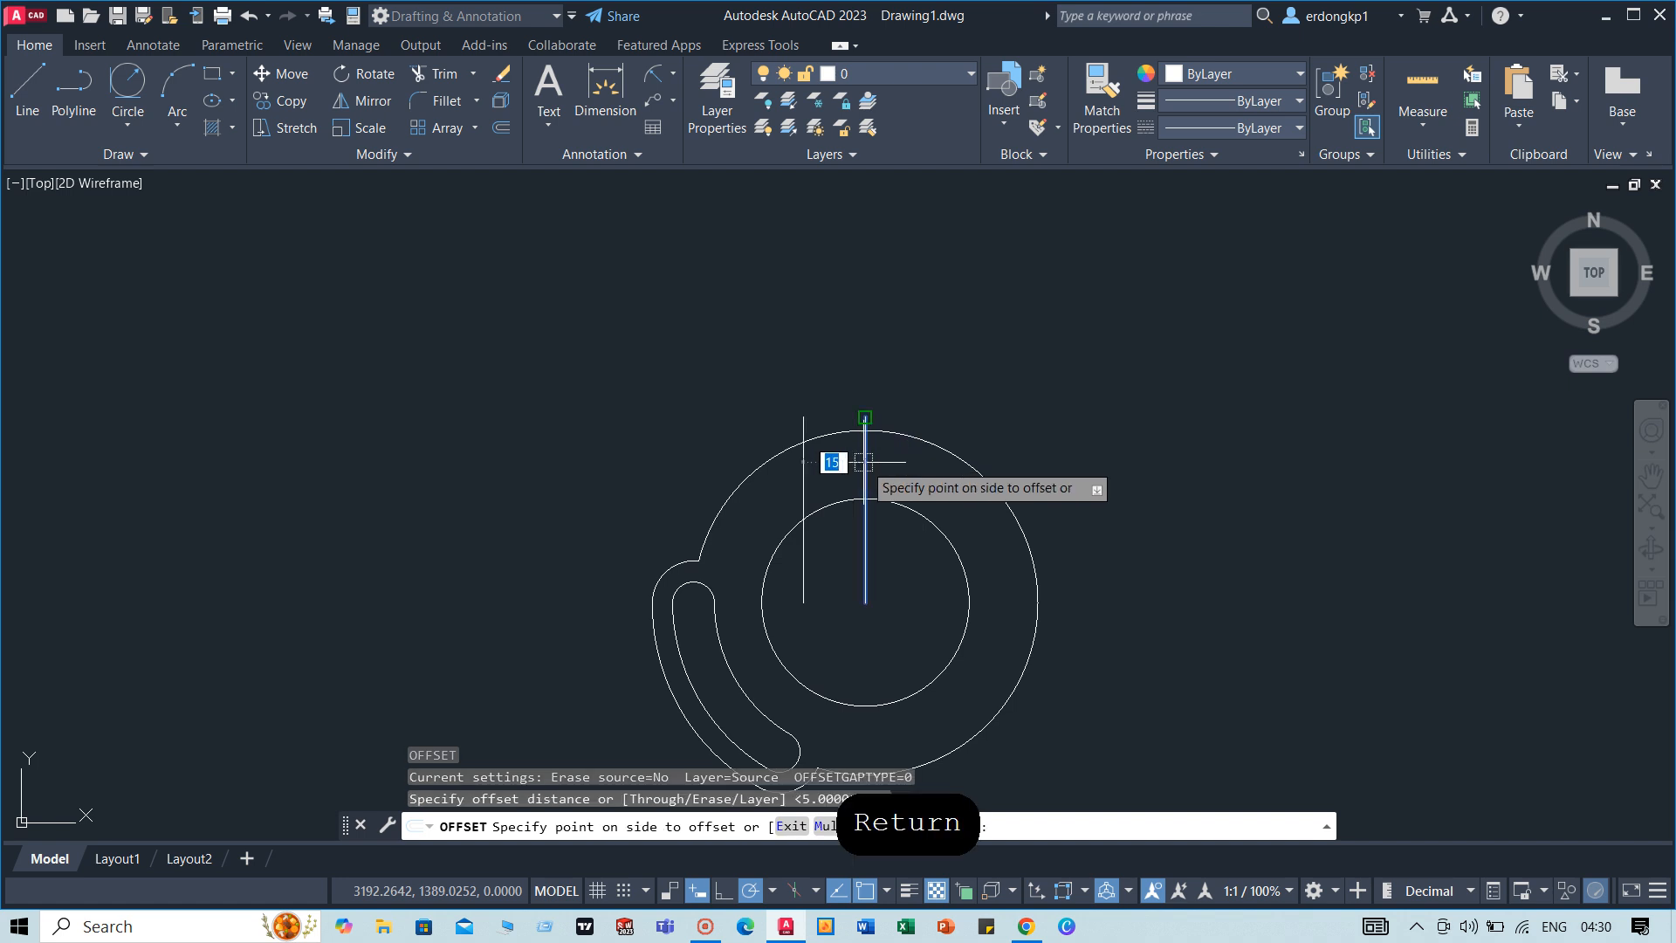
left_click(867, 469)
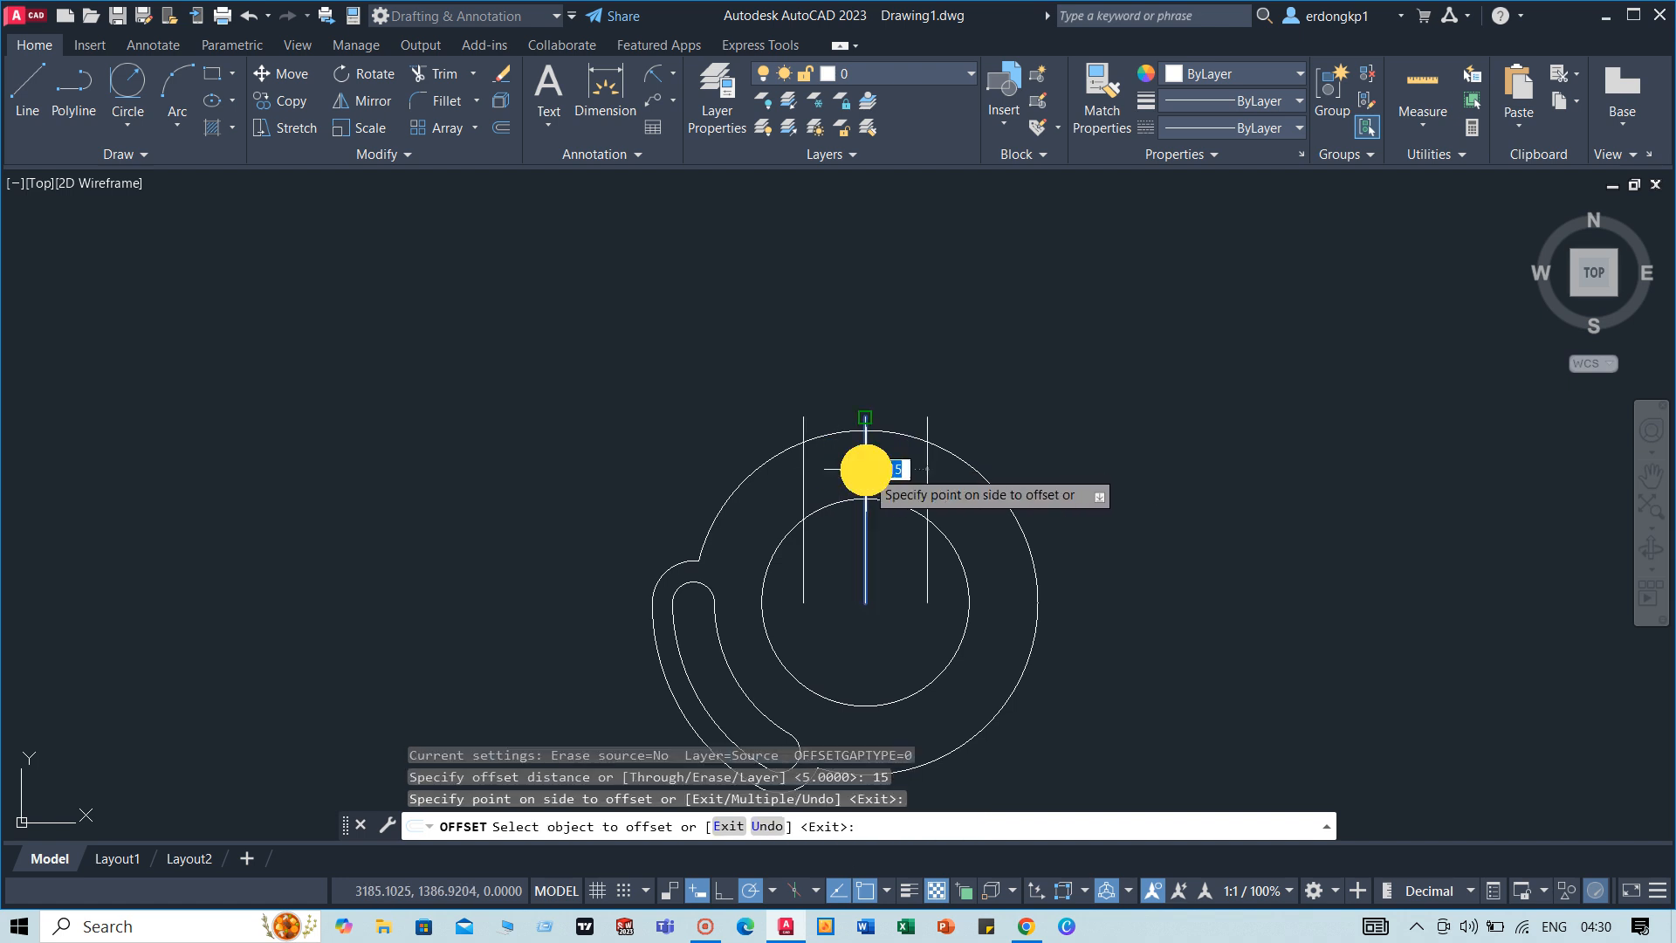
right_click(1005, 392)
left_click(1031, 397)
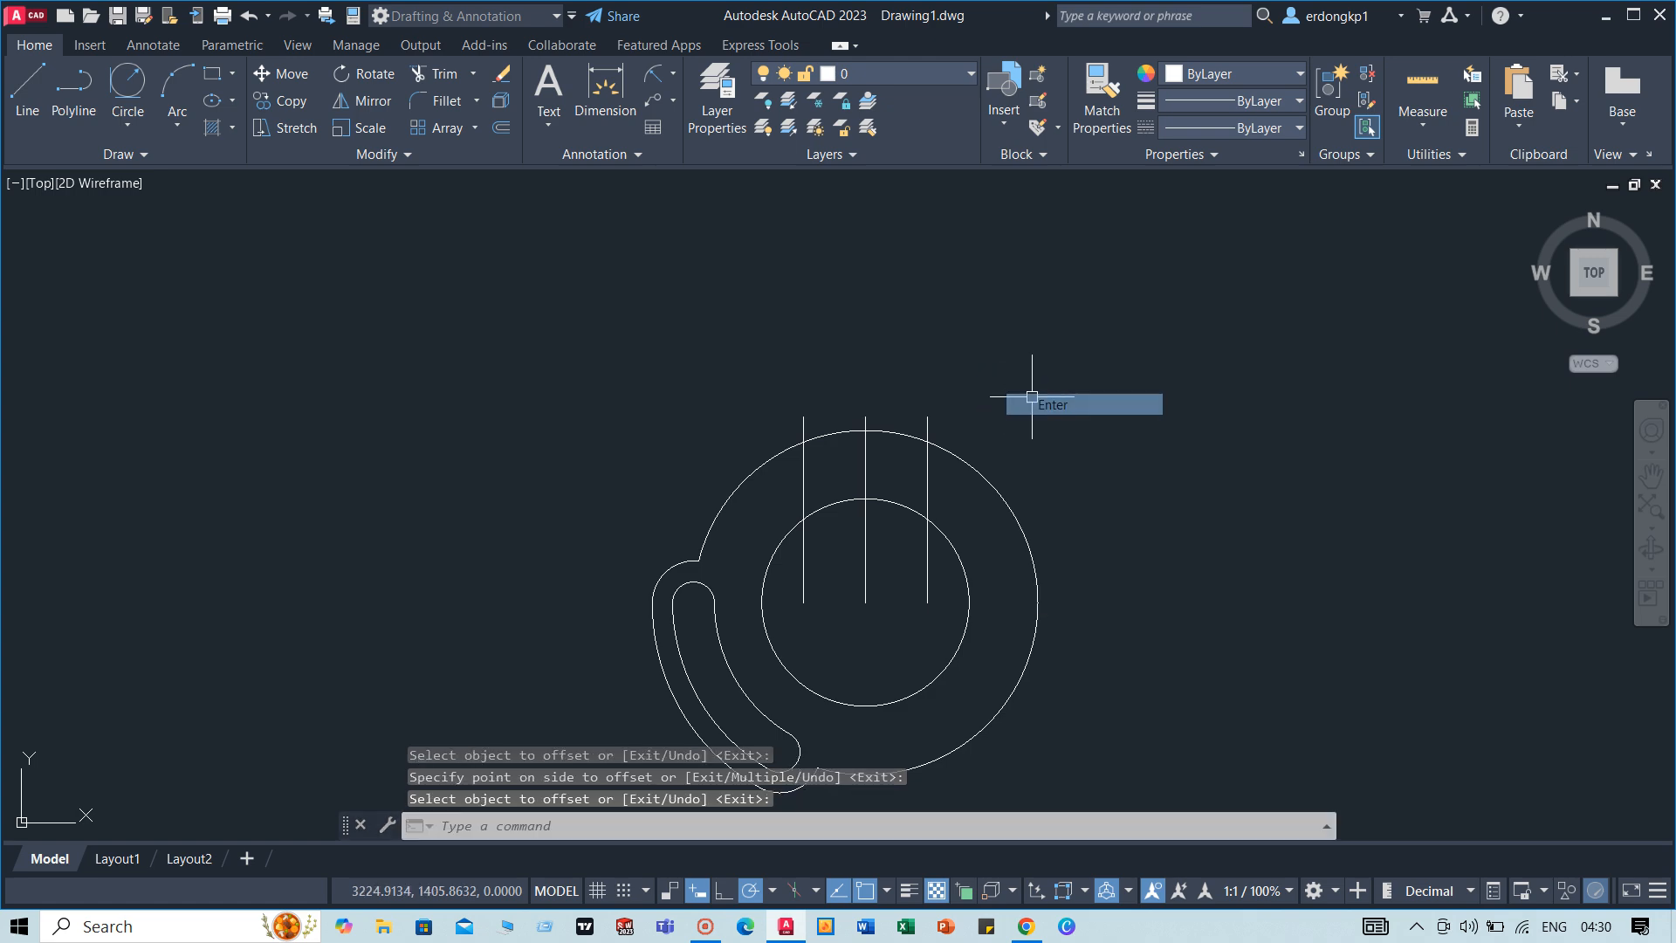
Step: Draw a 43.7 long vertical line upward from where the right offset line crosses the large outer circle
scroll(1035, 430, "down", 2)
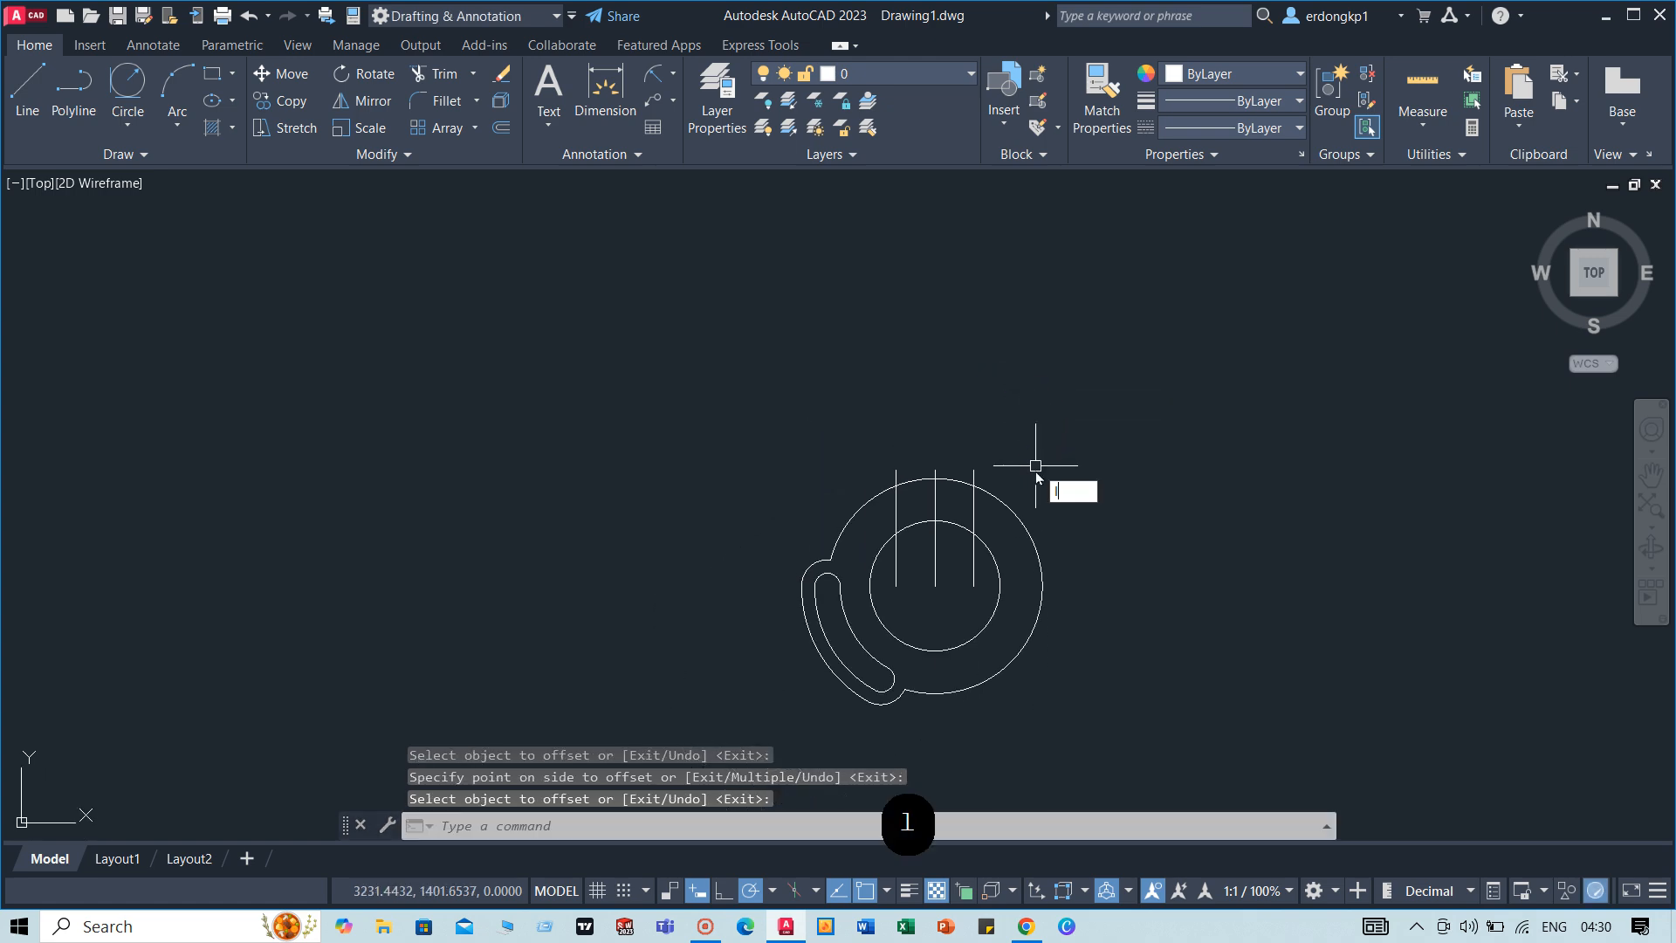
key("Return")
left_click(974, 484)
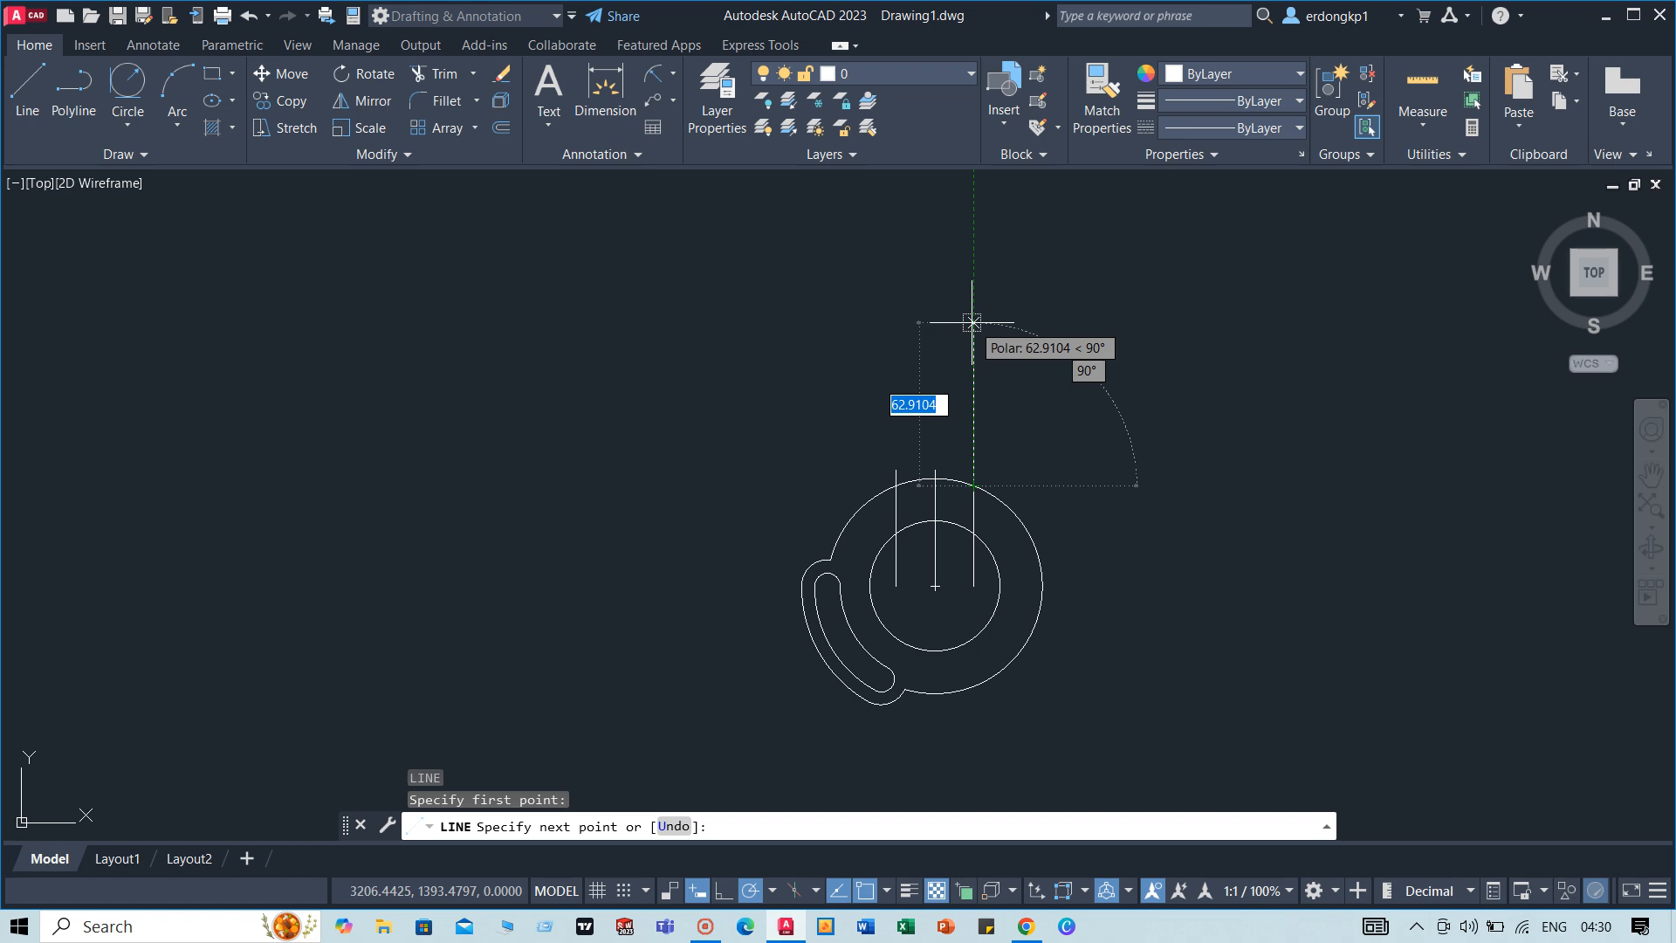
type("43")
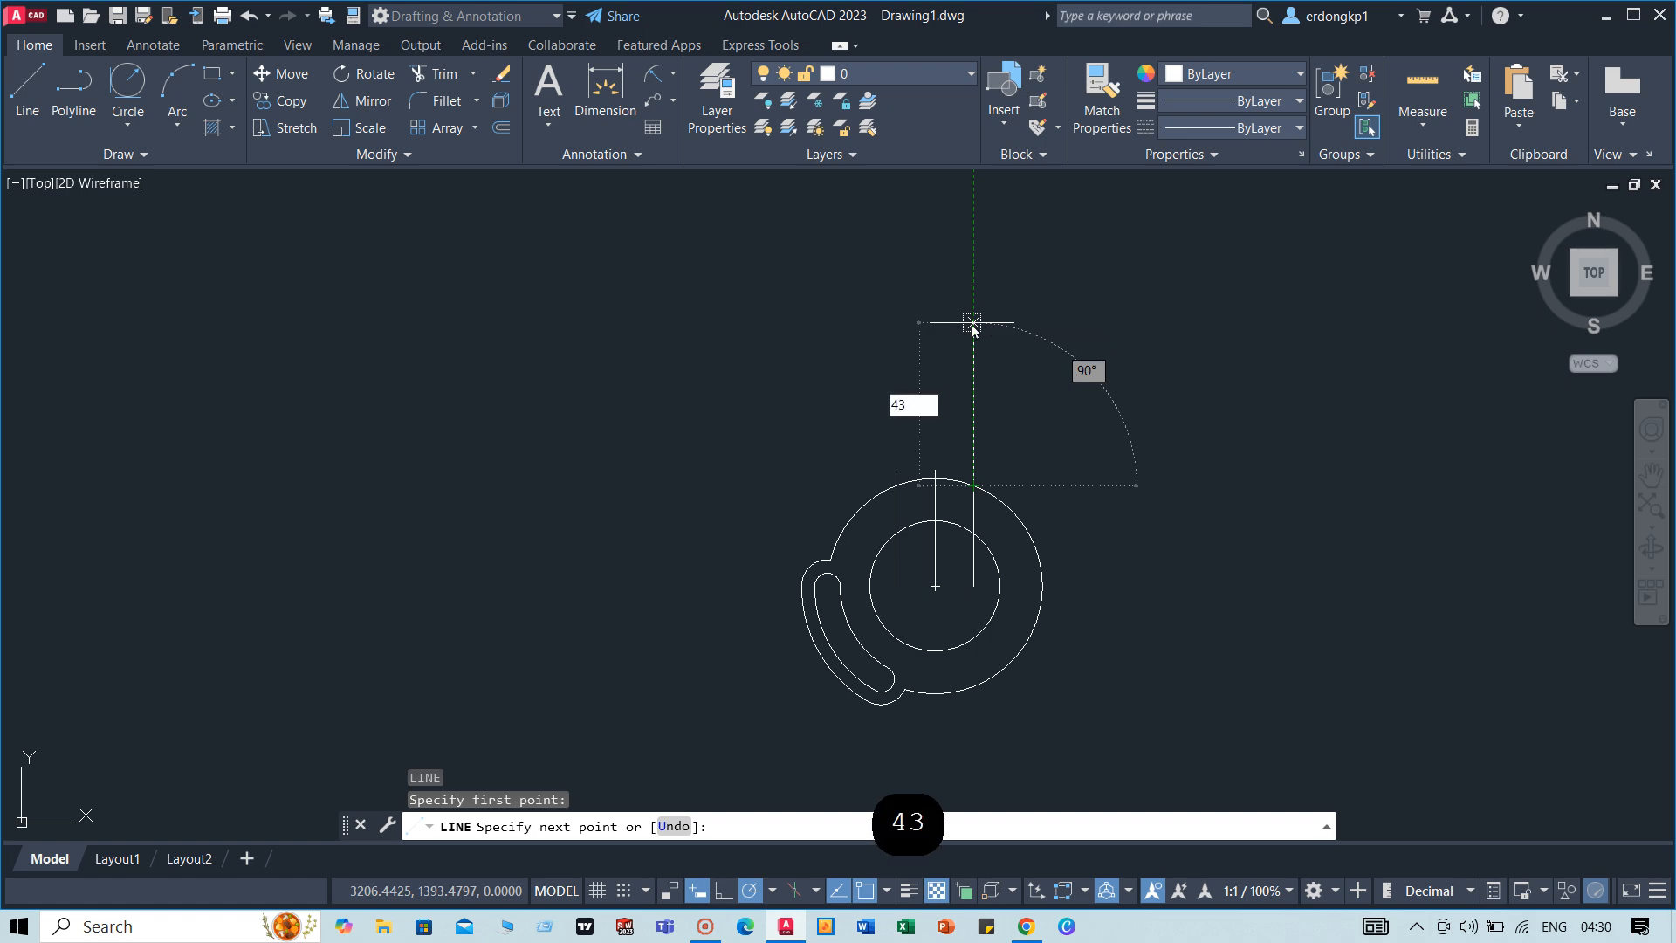
type(".7")
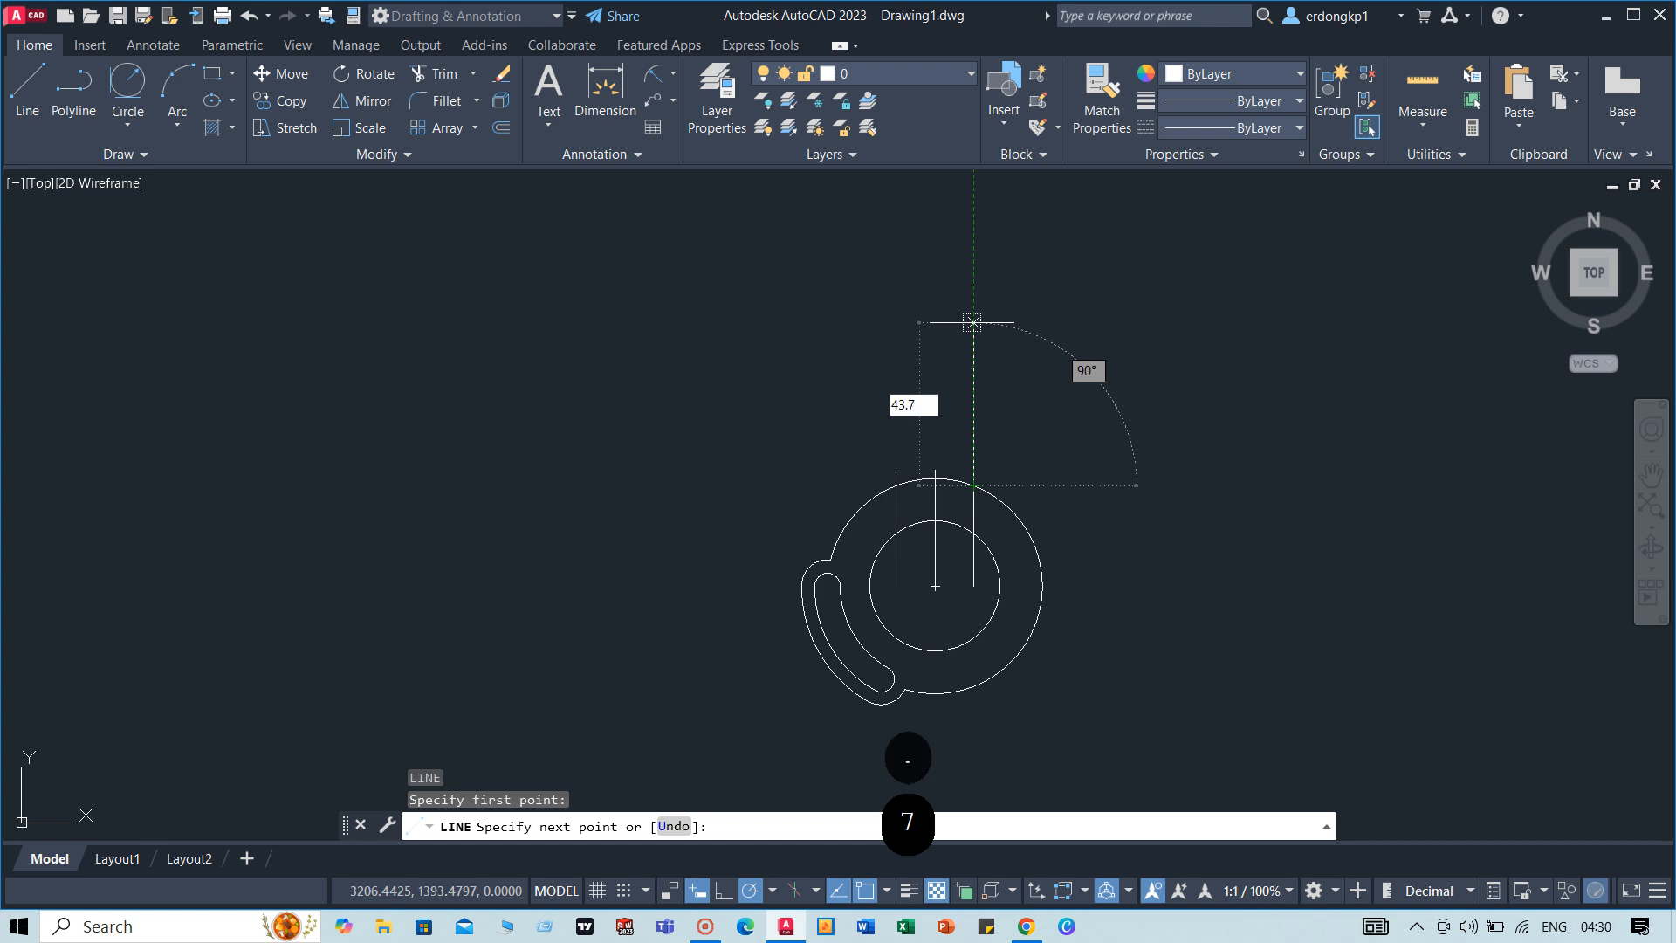
key("Return")
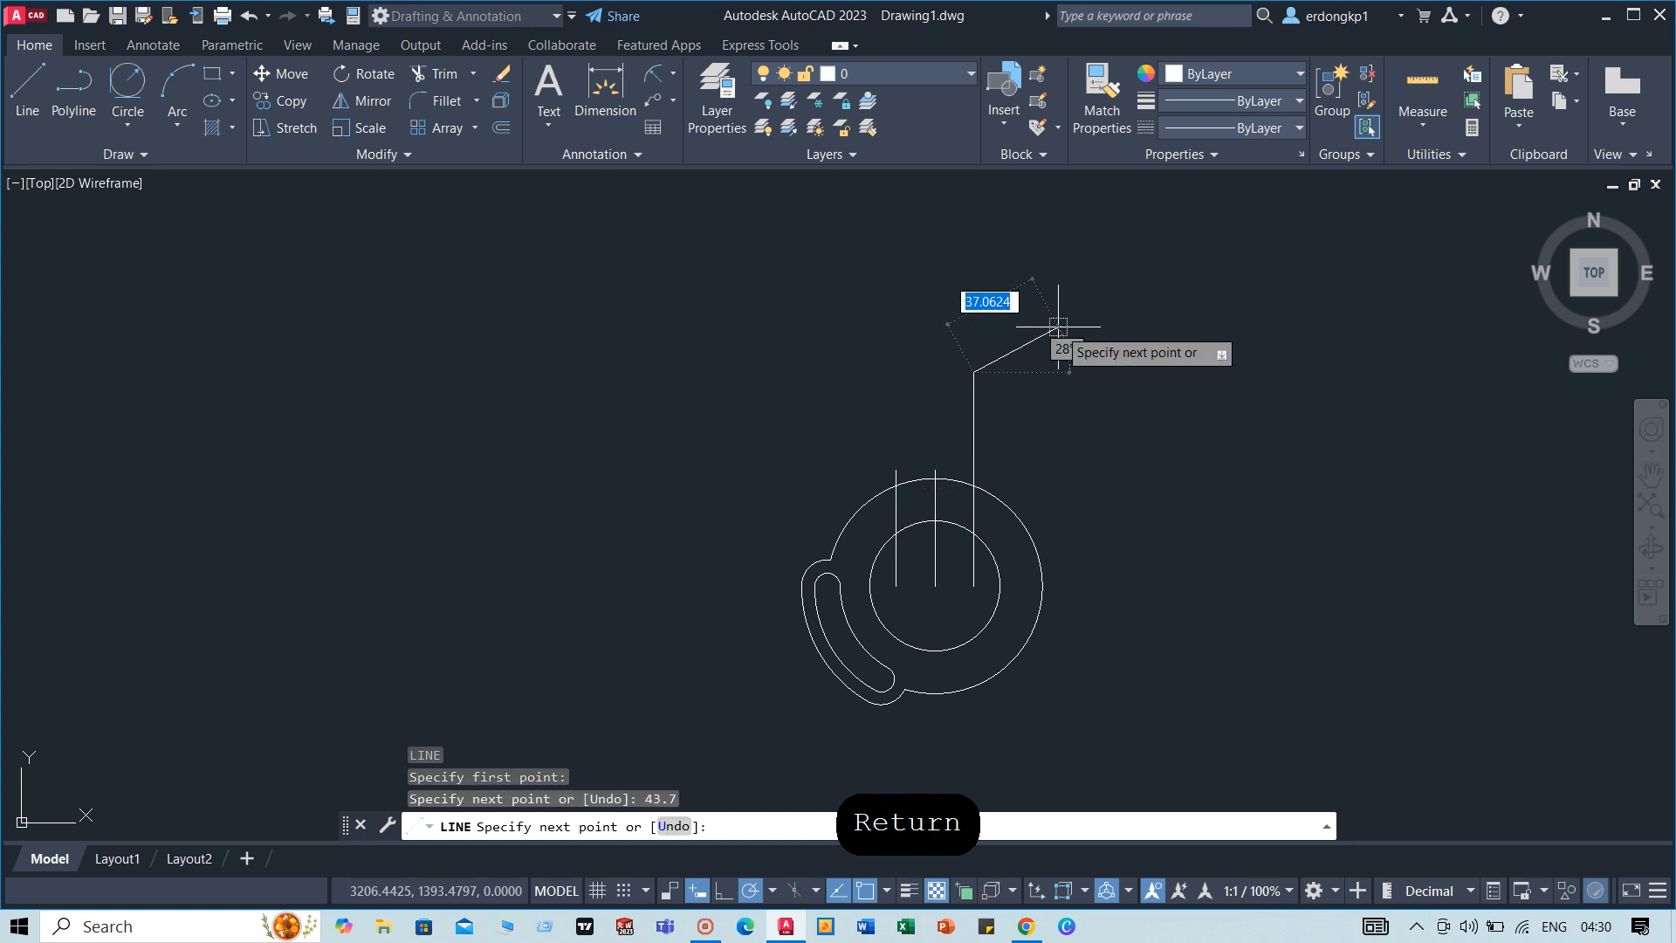
key("space")
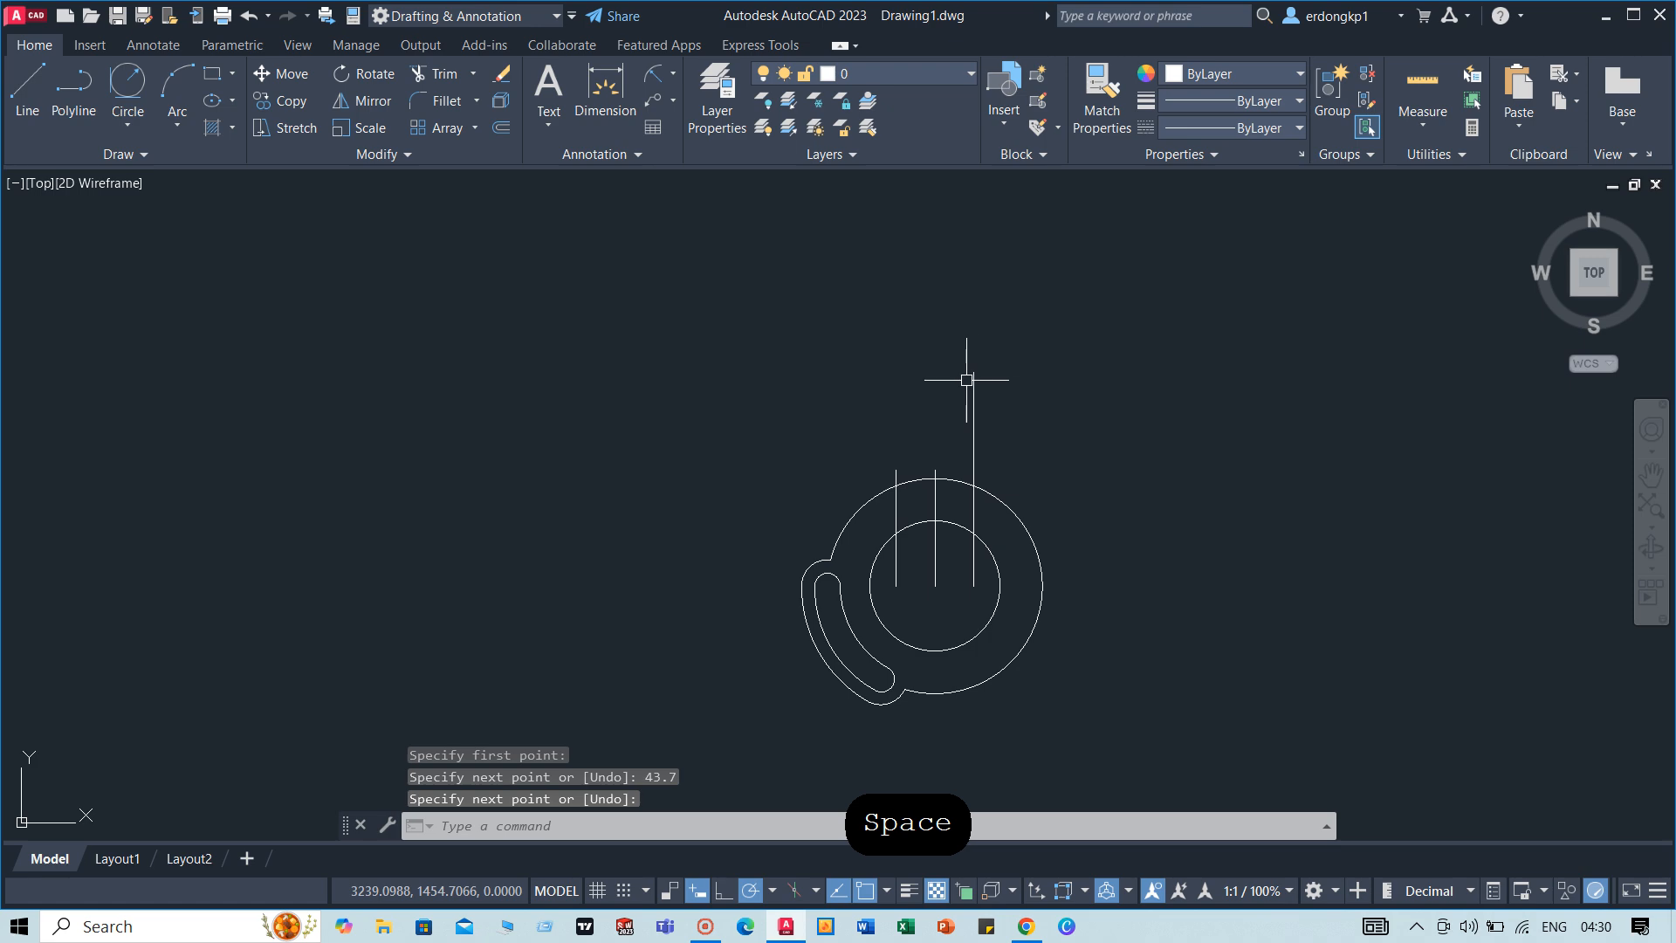
Step: Copy the 43.7 line from its lower end to where the left offset line crosses the large outer circle
left_click(972, 377)
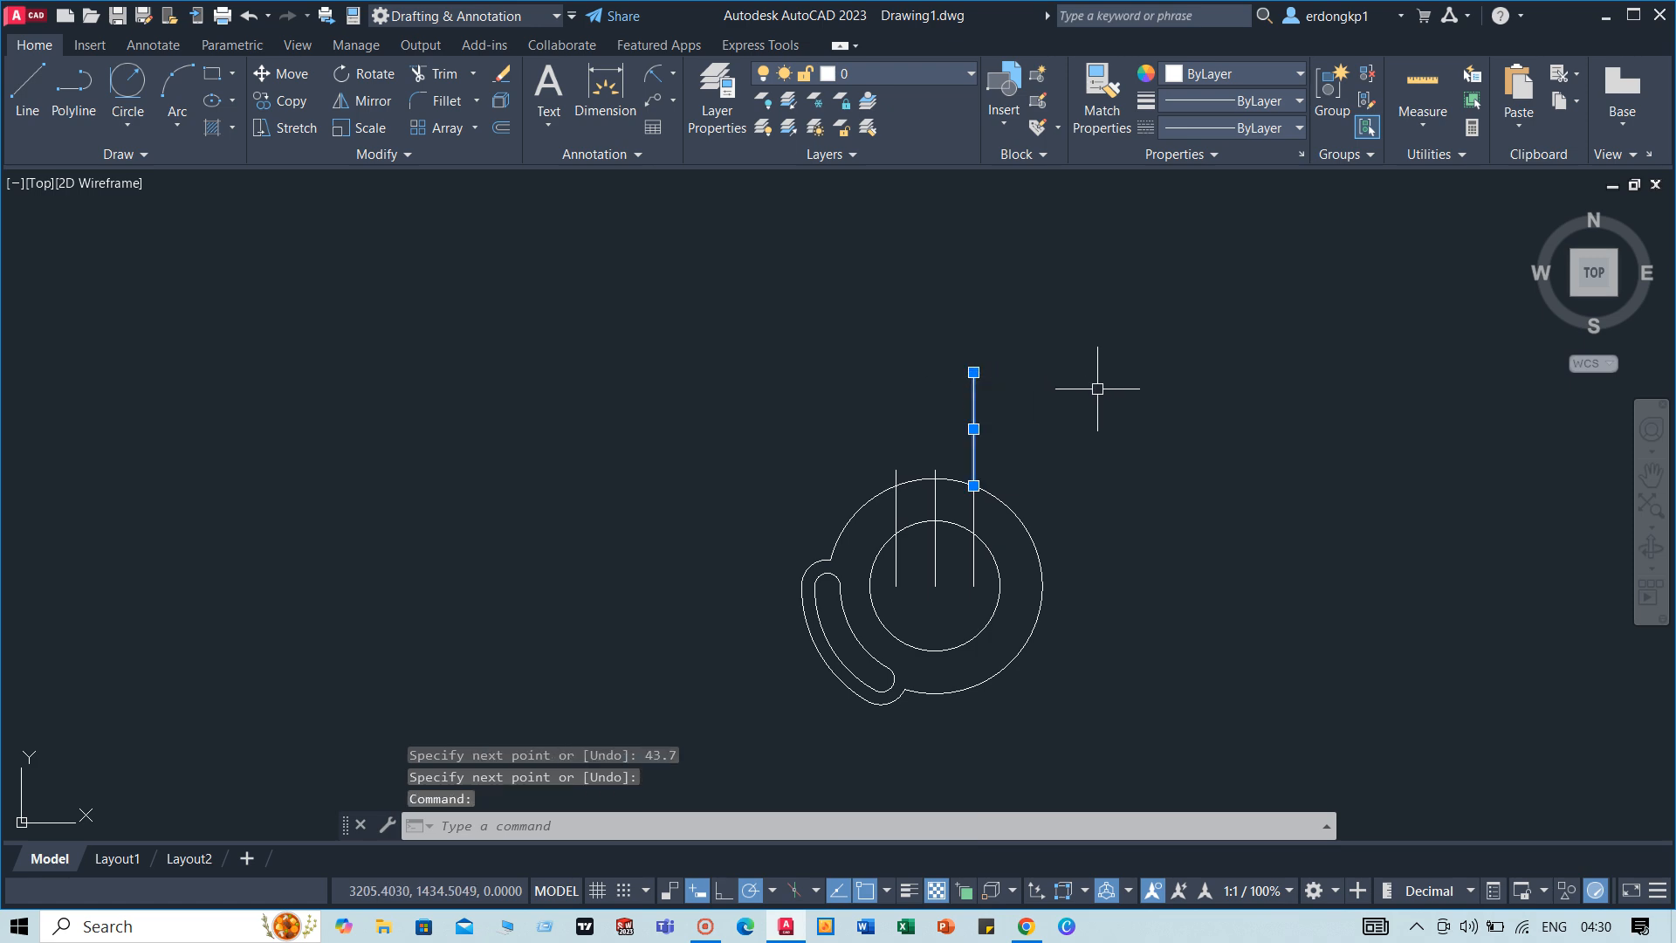
type("co")
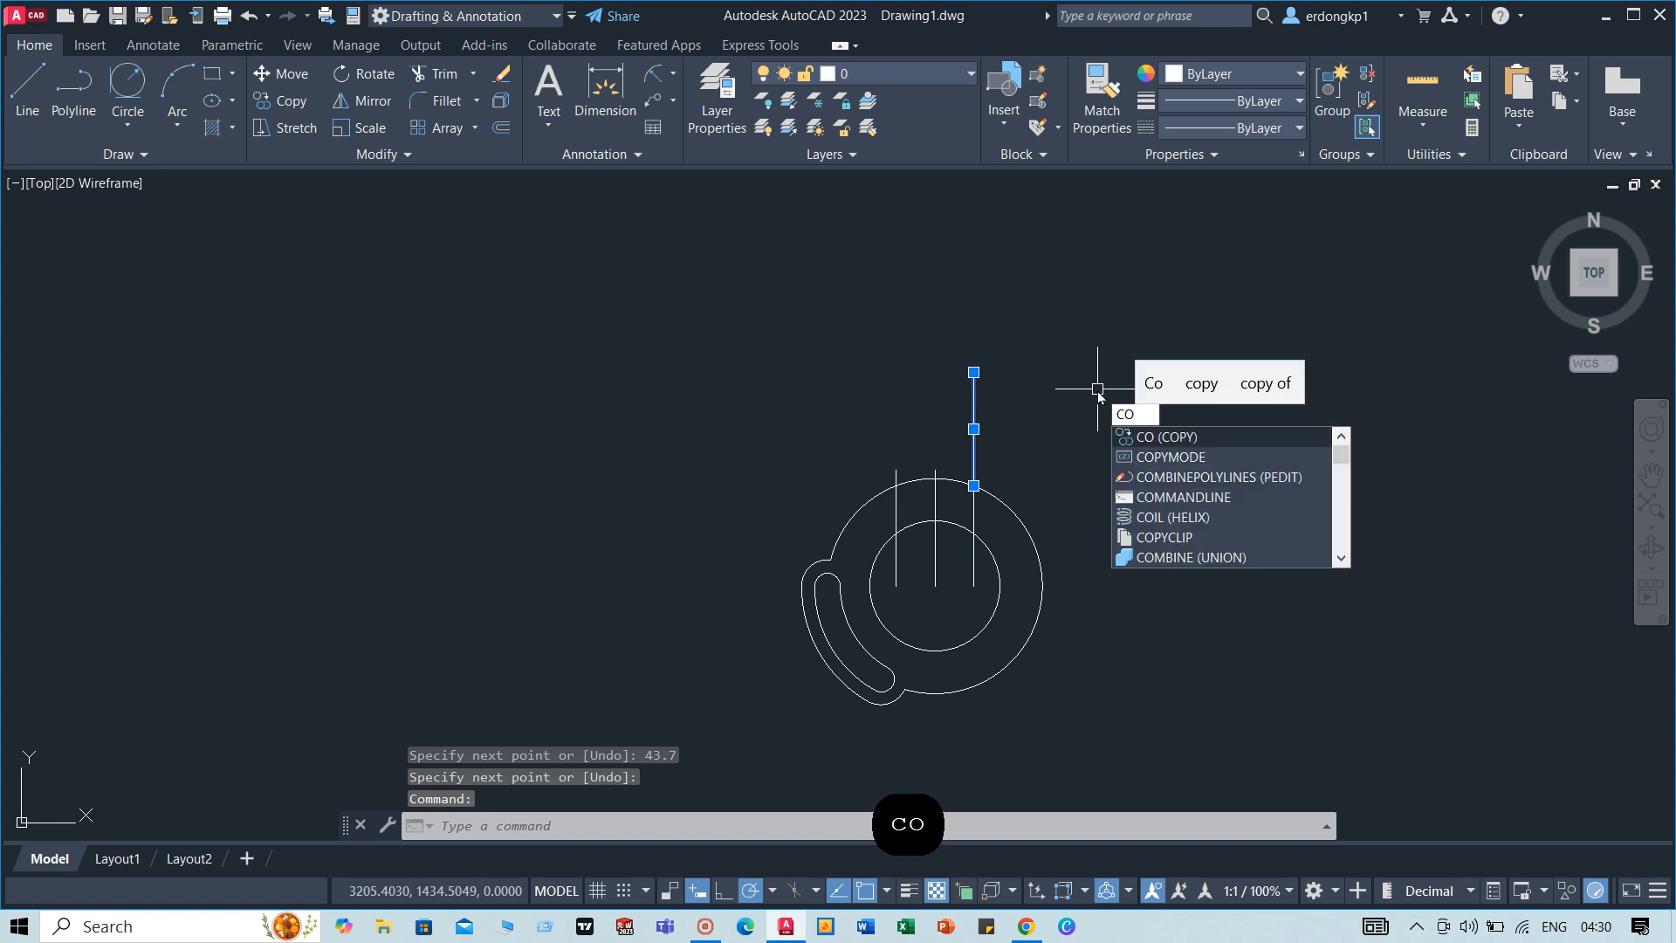
key("Return")
left_click(973, 486)
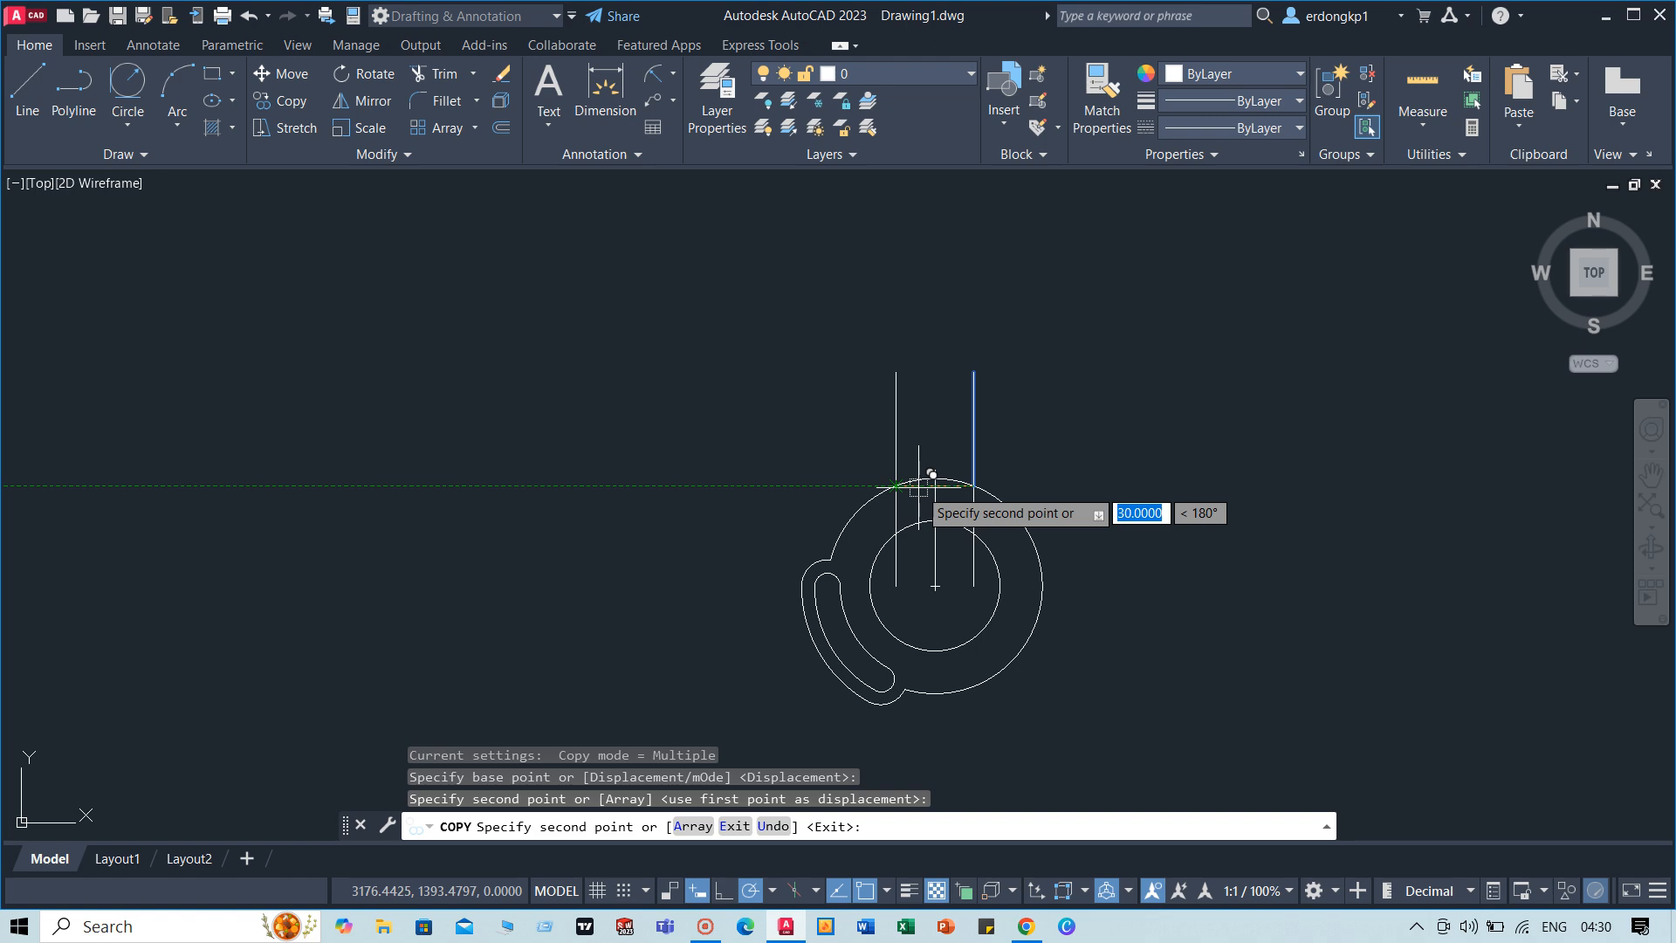
left_click(896, 485)
key("space")
Step: Delete the three vertical construction lines crossing the two concentric circles
scroll(979, 512, "up", 4)
left_click(958, 498)
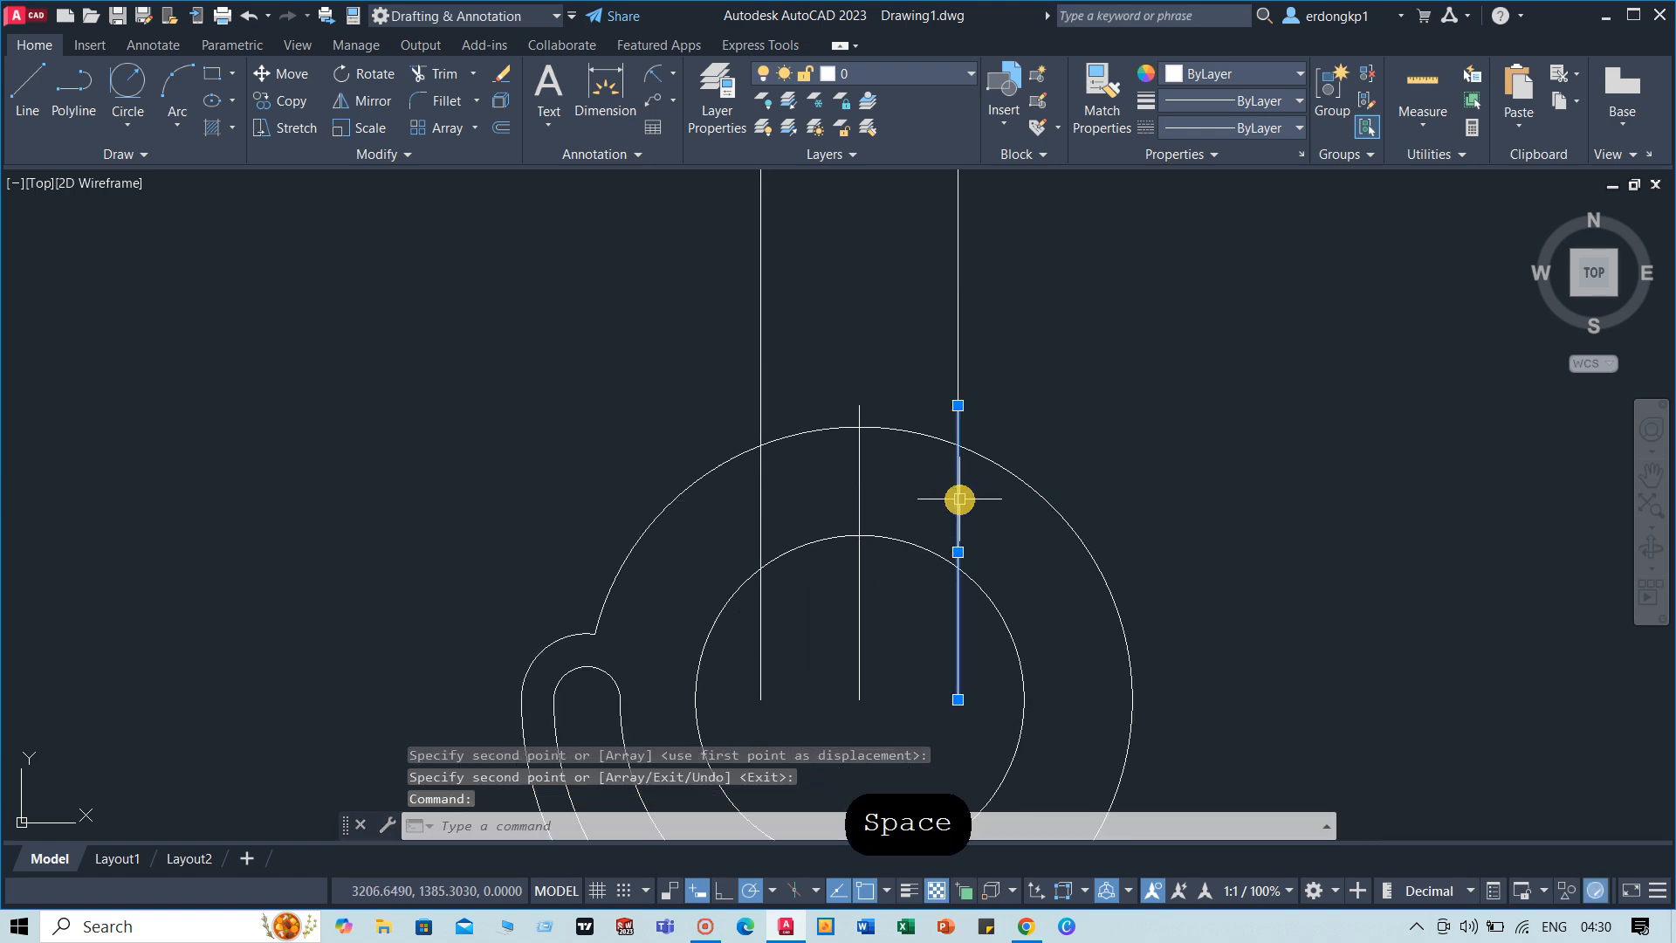
left_click(859, 508)
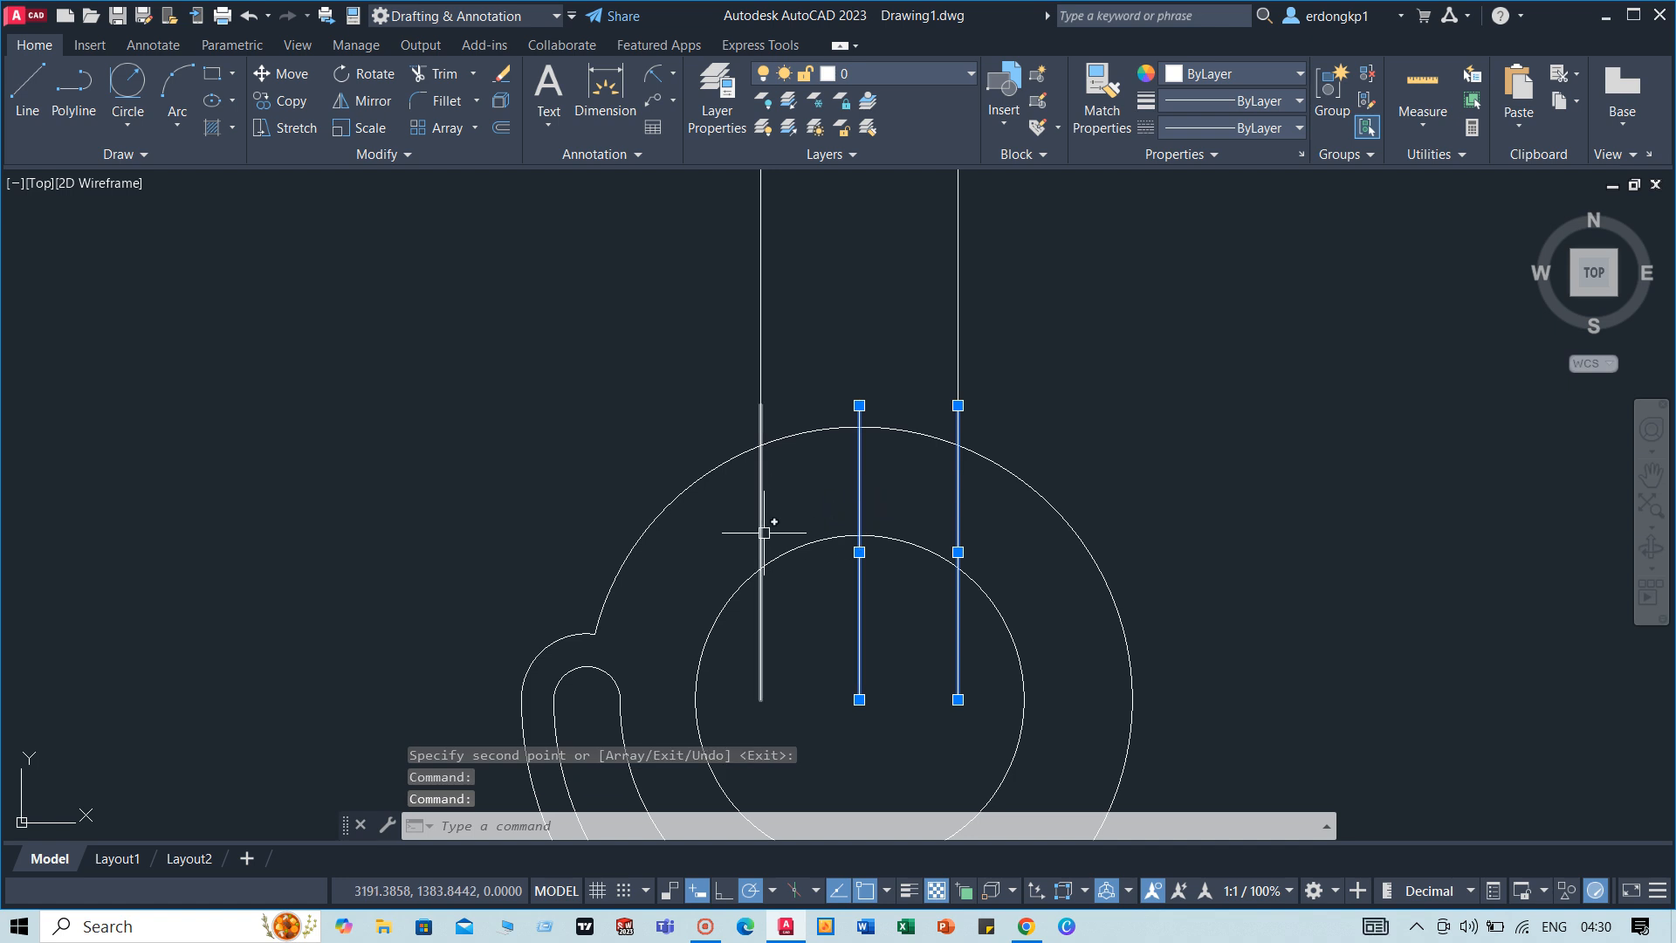
left_click(764, 546)
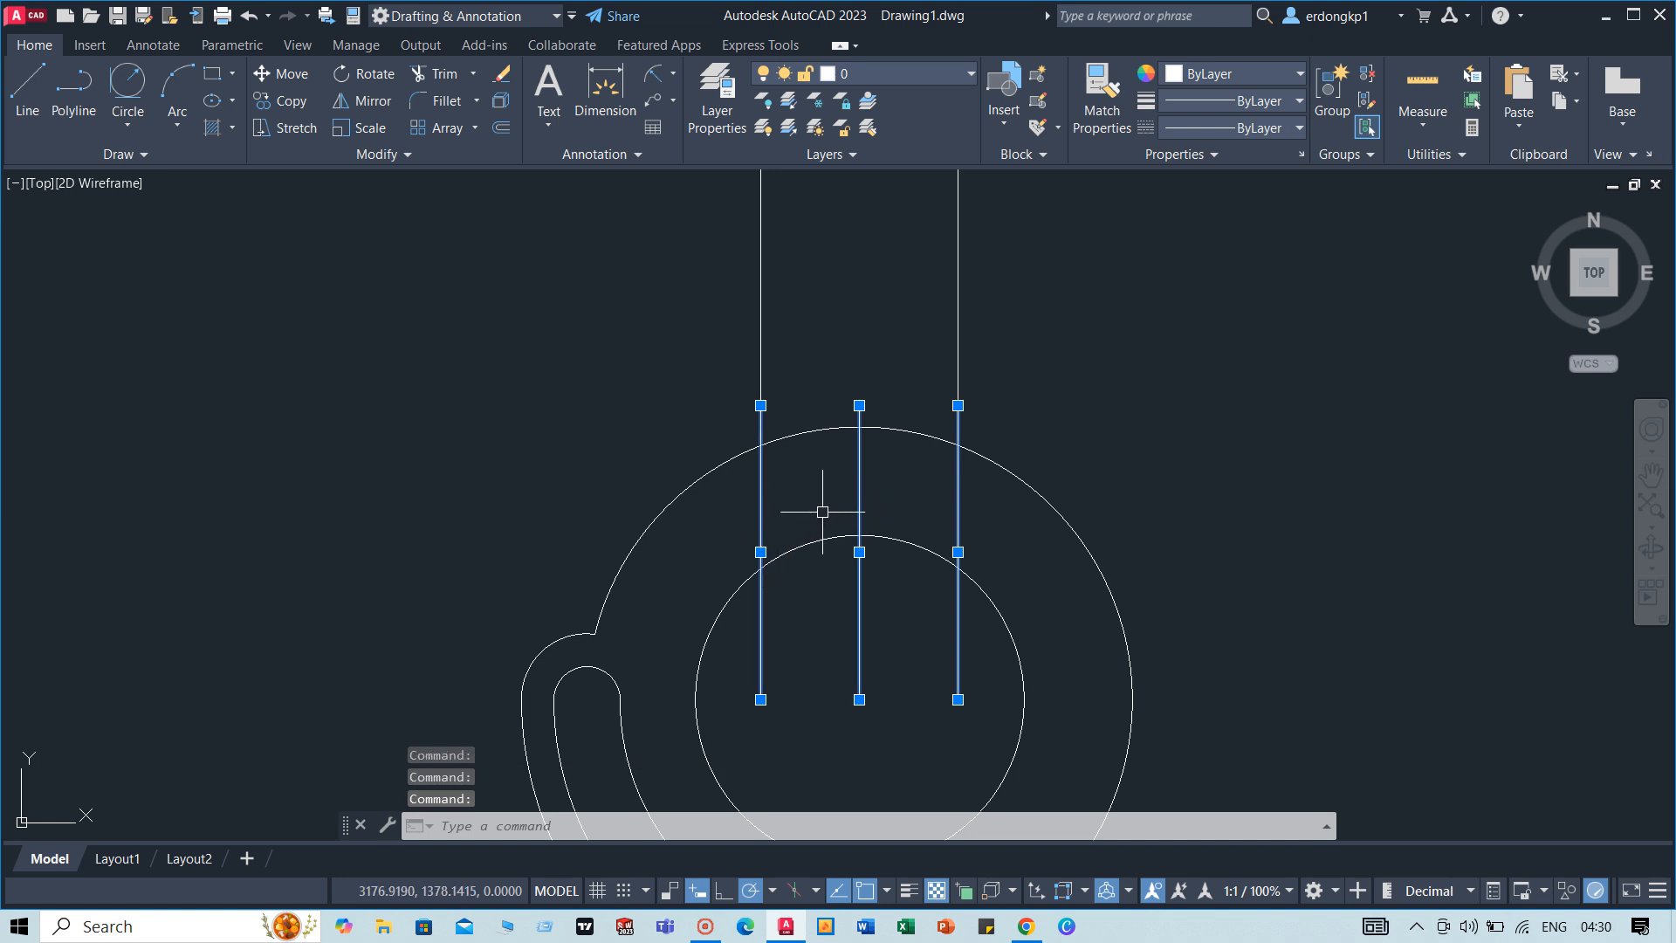
key("Delete")
mouse_move(873, 561)
middle_mouse_down()
mouse_move(872, 617)
mouse_move(888, 571)
middle_mouse_up()
scroll(871, 617, "down", 2)
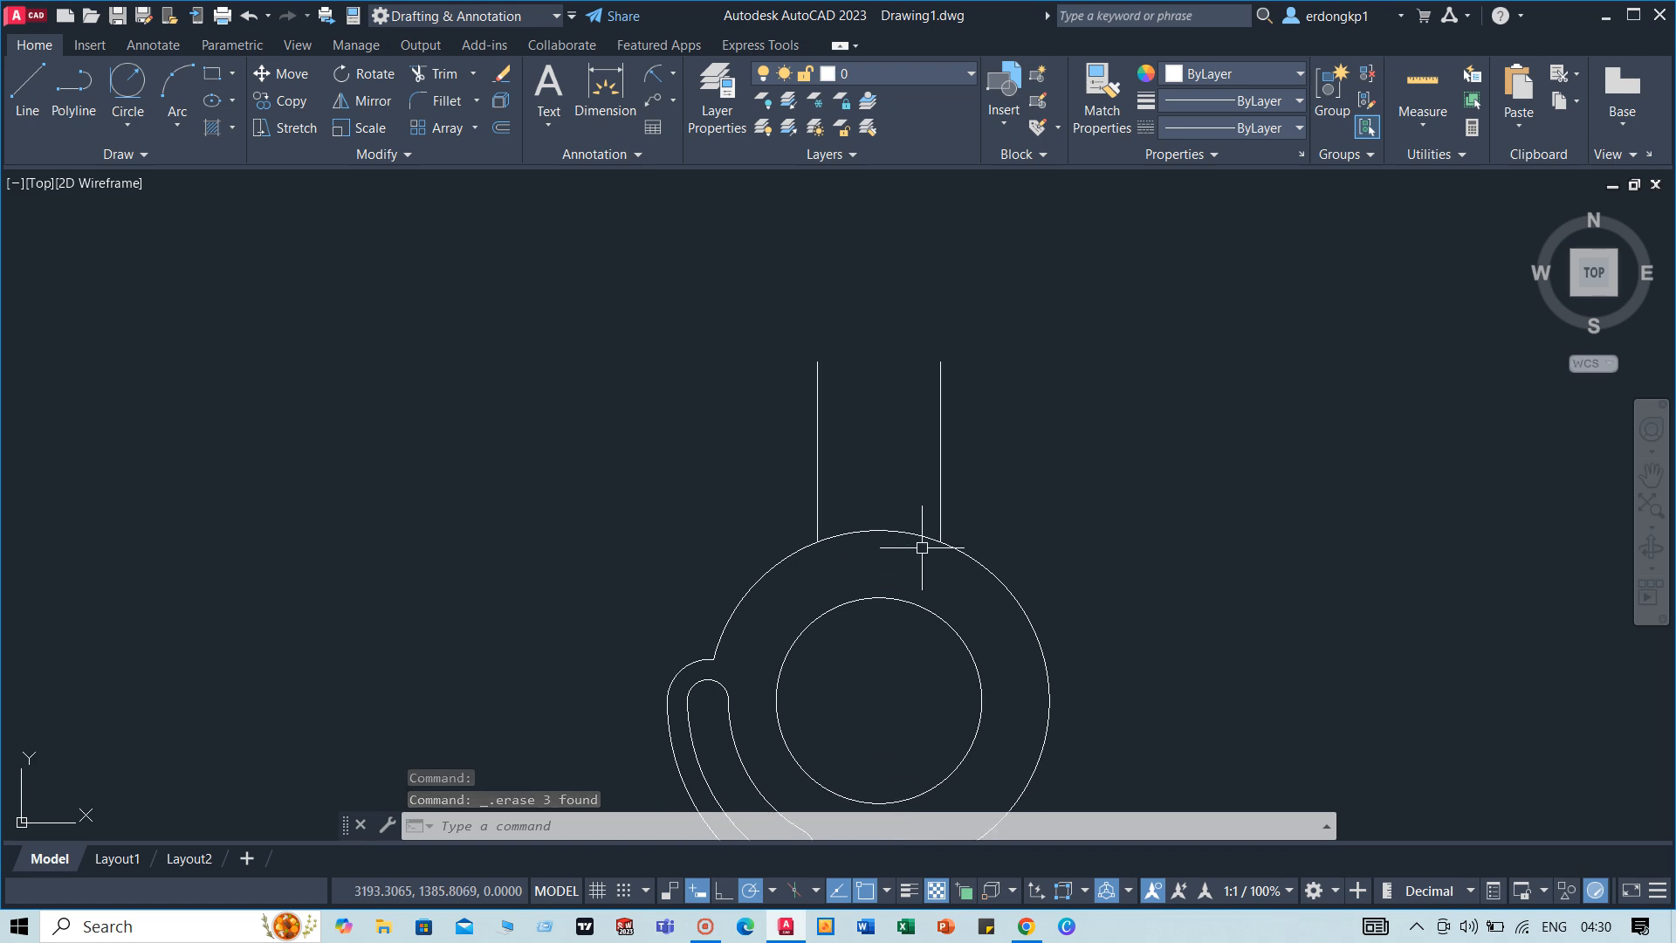
Step: Draw a circle of radius 5 centred on the topmost point of the large outer circle
type("l")
key("Escape")
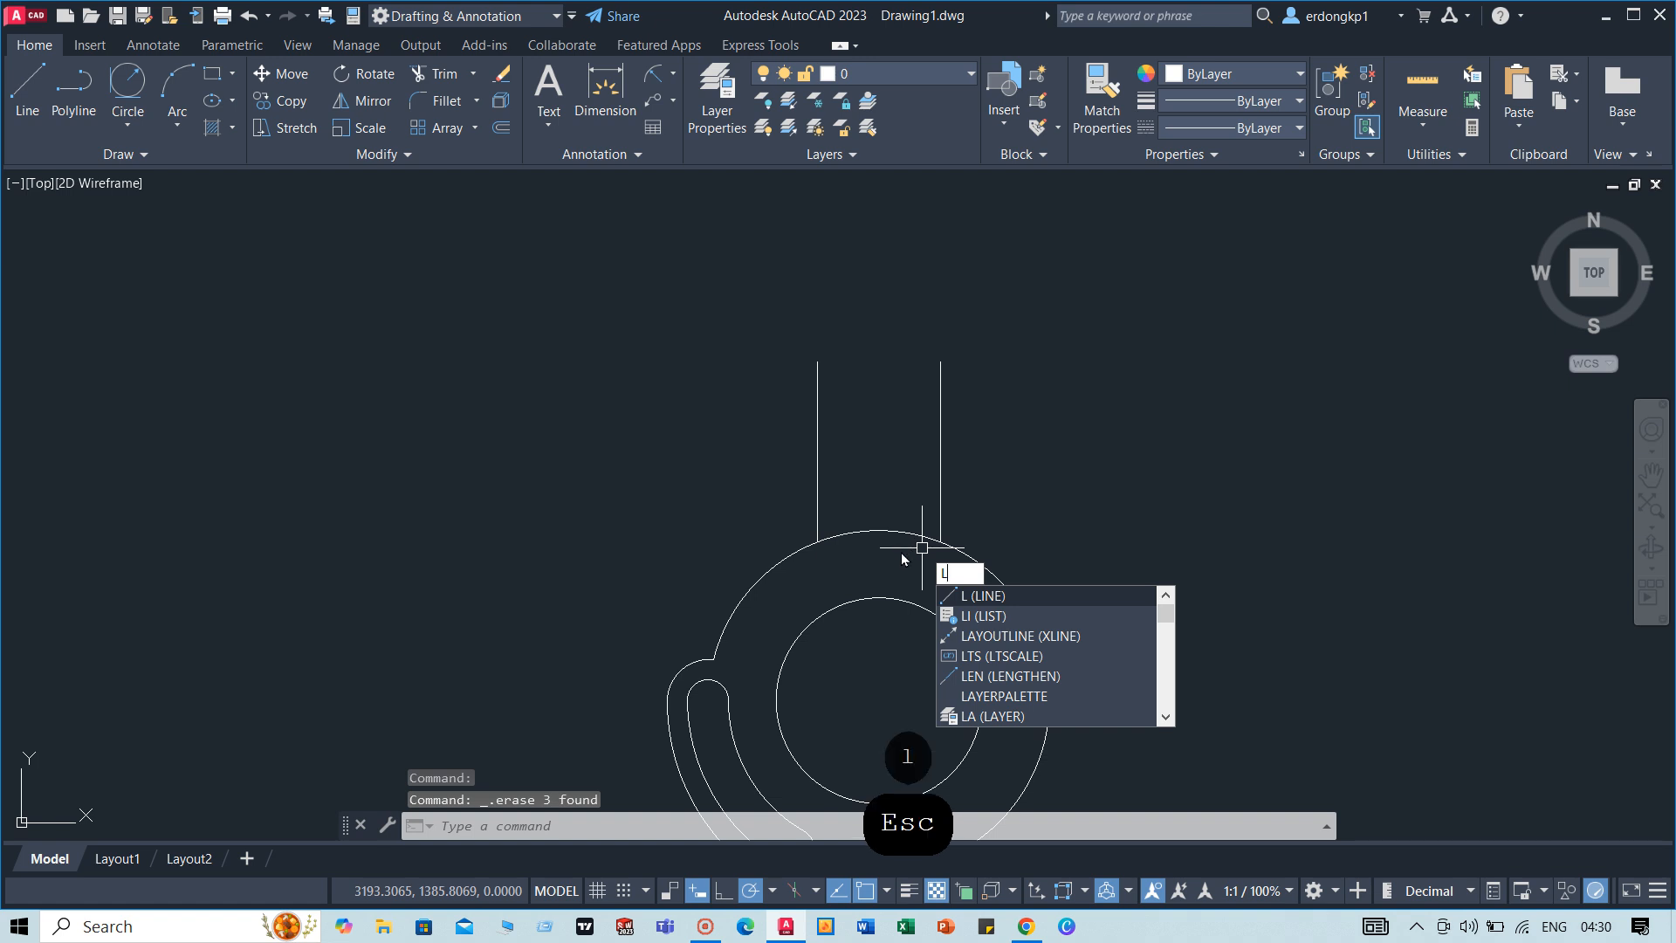
type("c")
key("space")
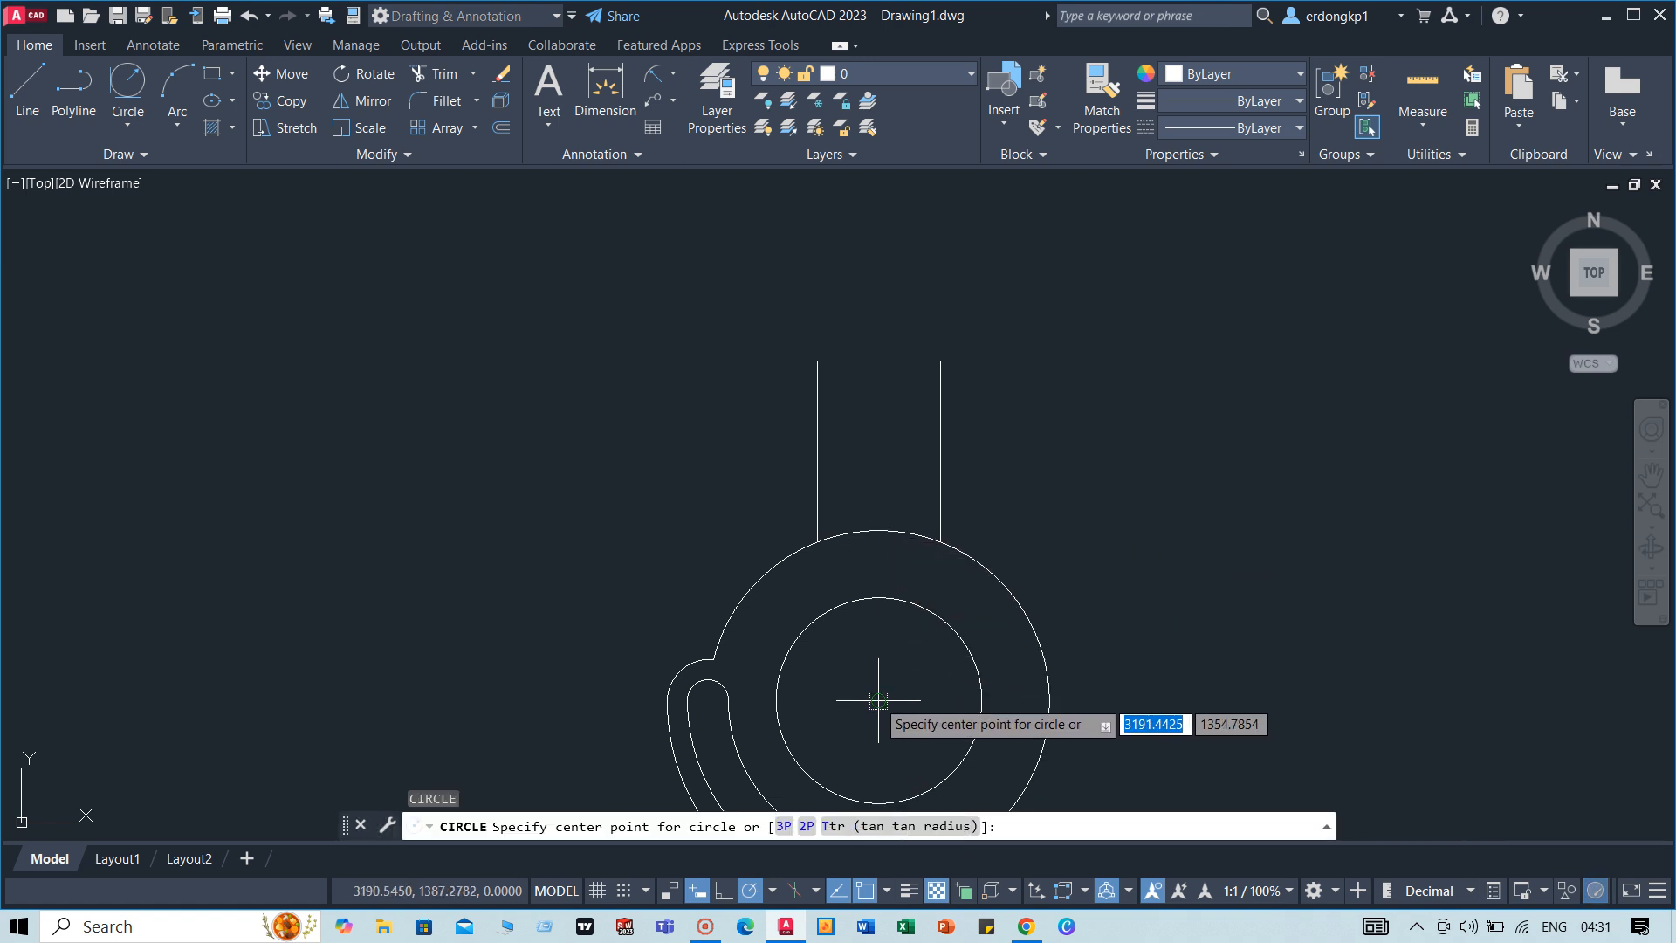
left_click(877, 539)
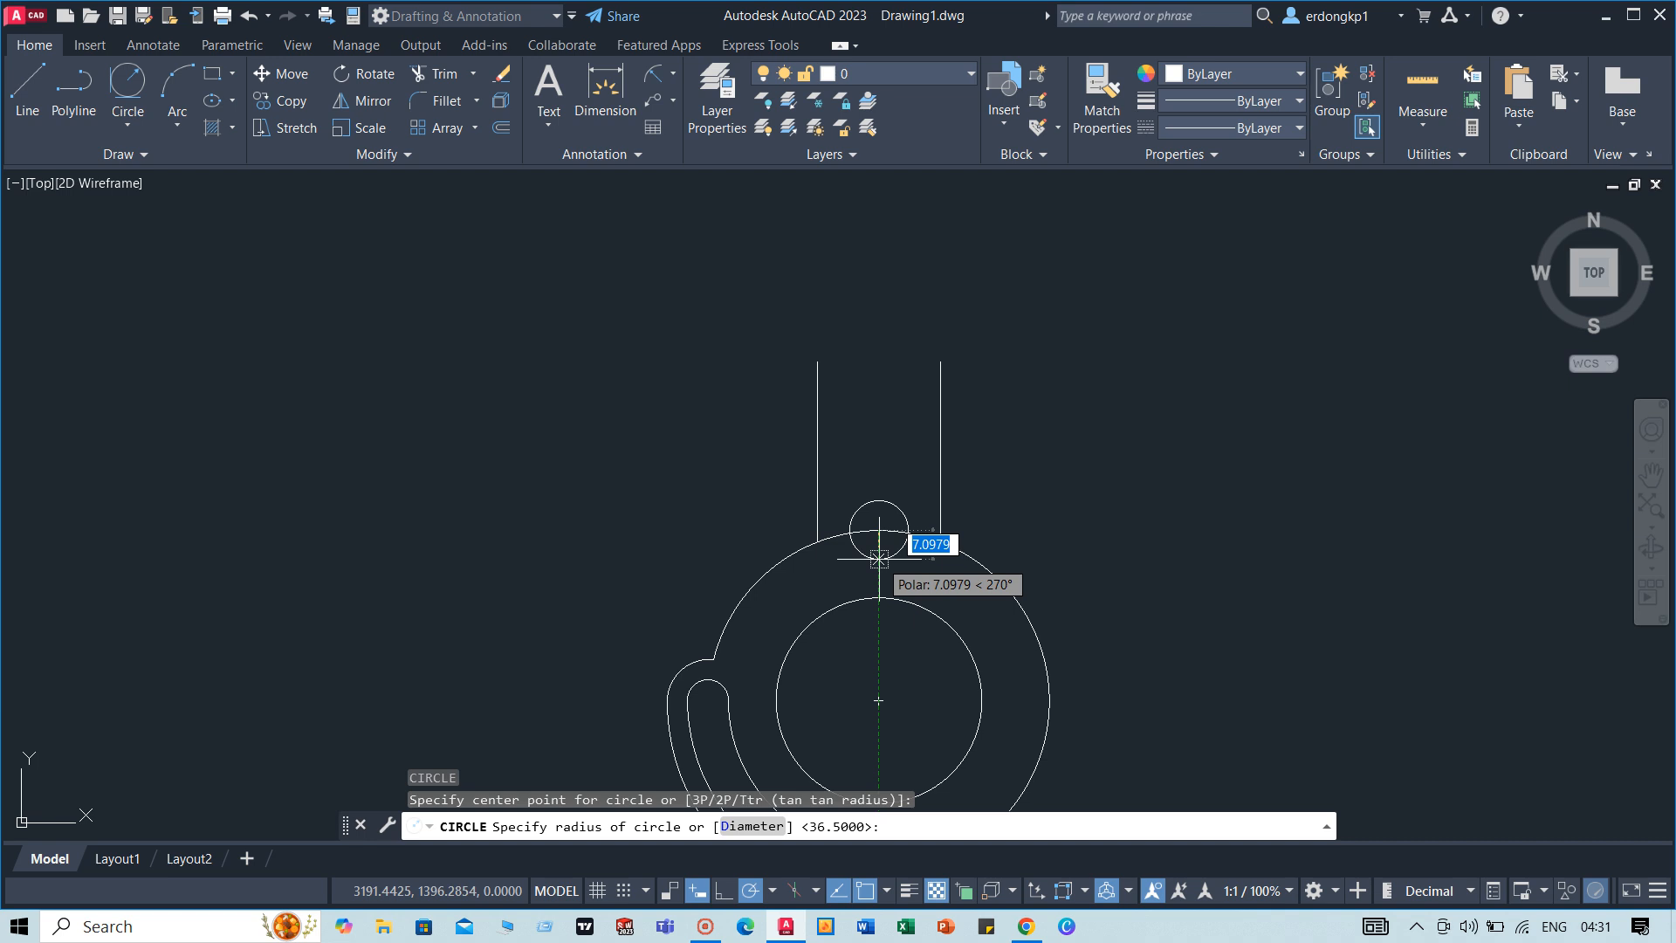
type("5")
key("Return")
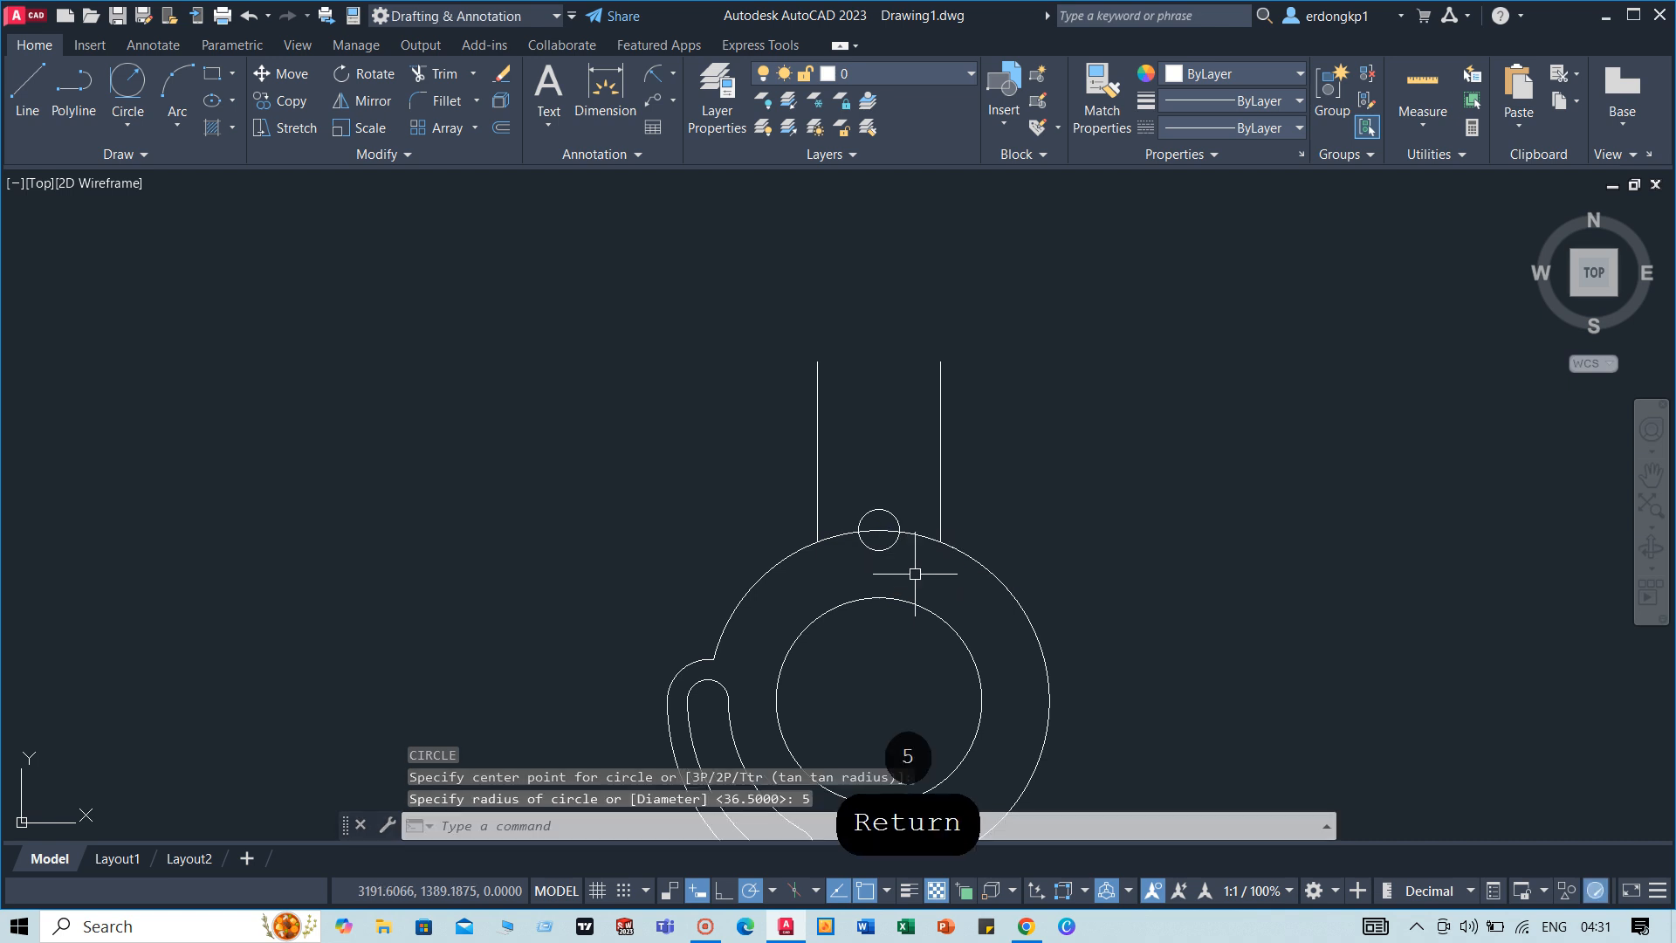
Step: Draw a two-point circle whose diameter spans the upper ends of the arm's two vertical lines
middle_click_drag(894, 433, 908, 499)
scroll(907, 497, "up", 2)
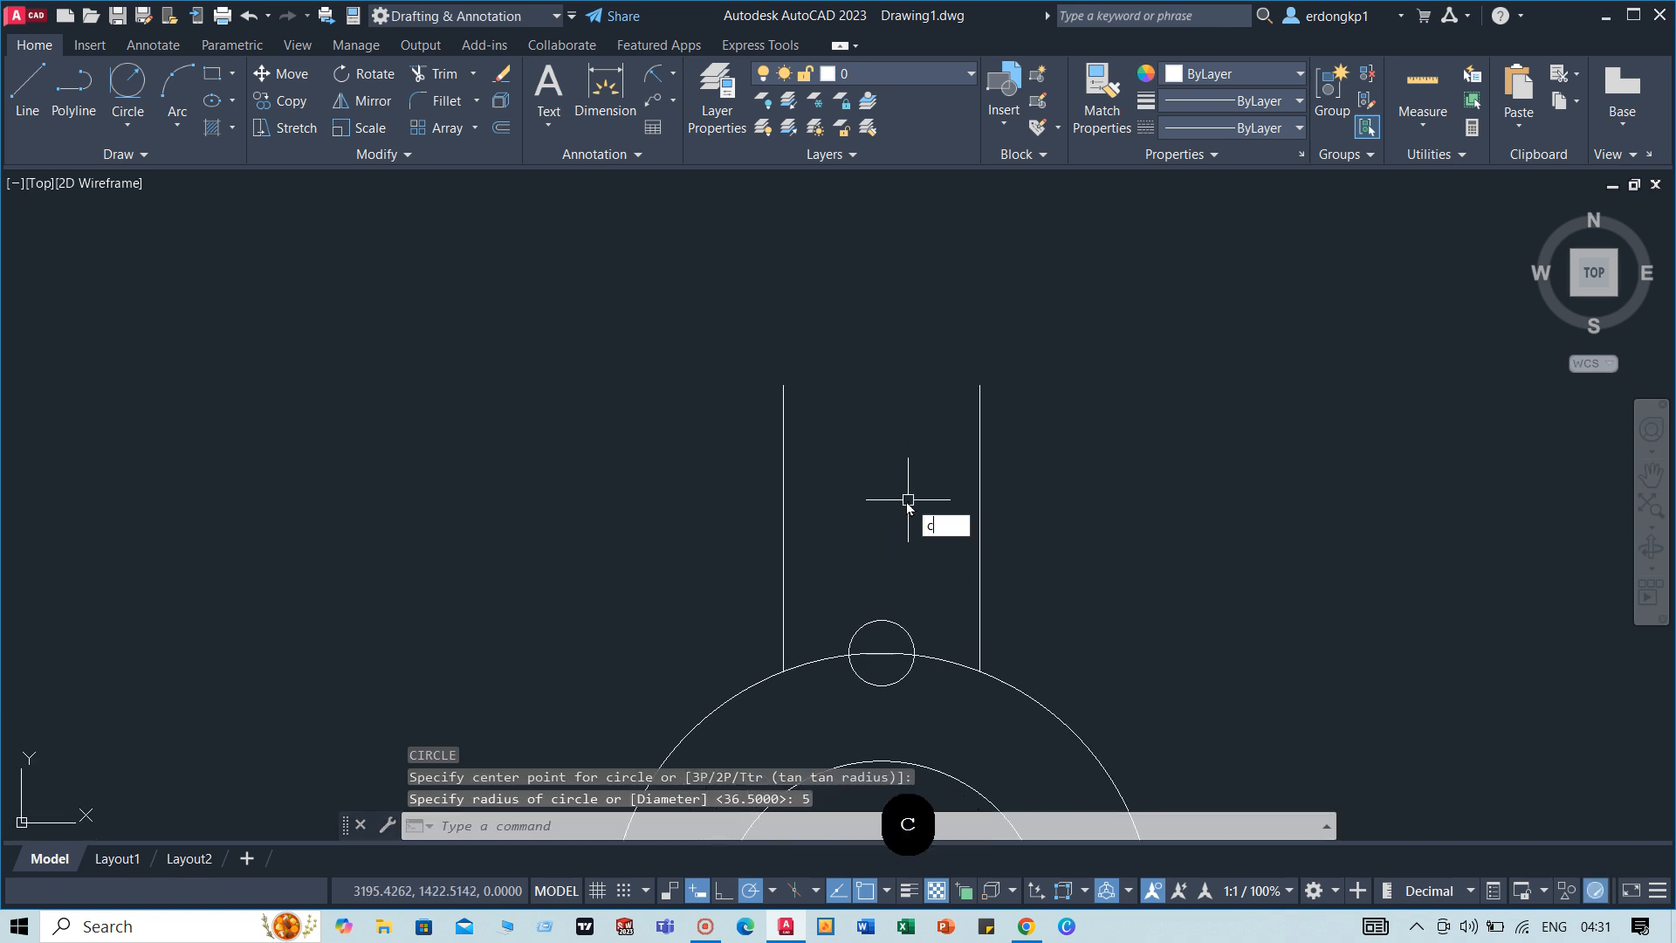
key("space")
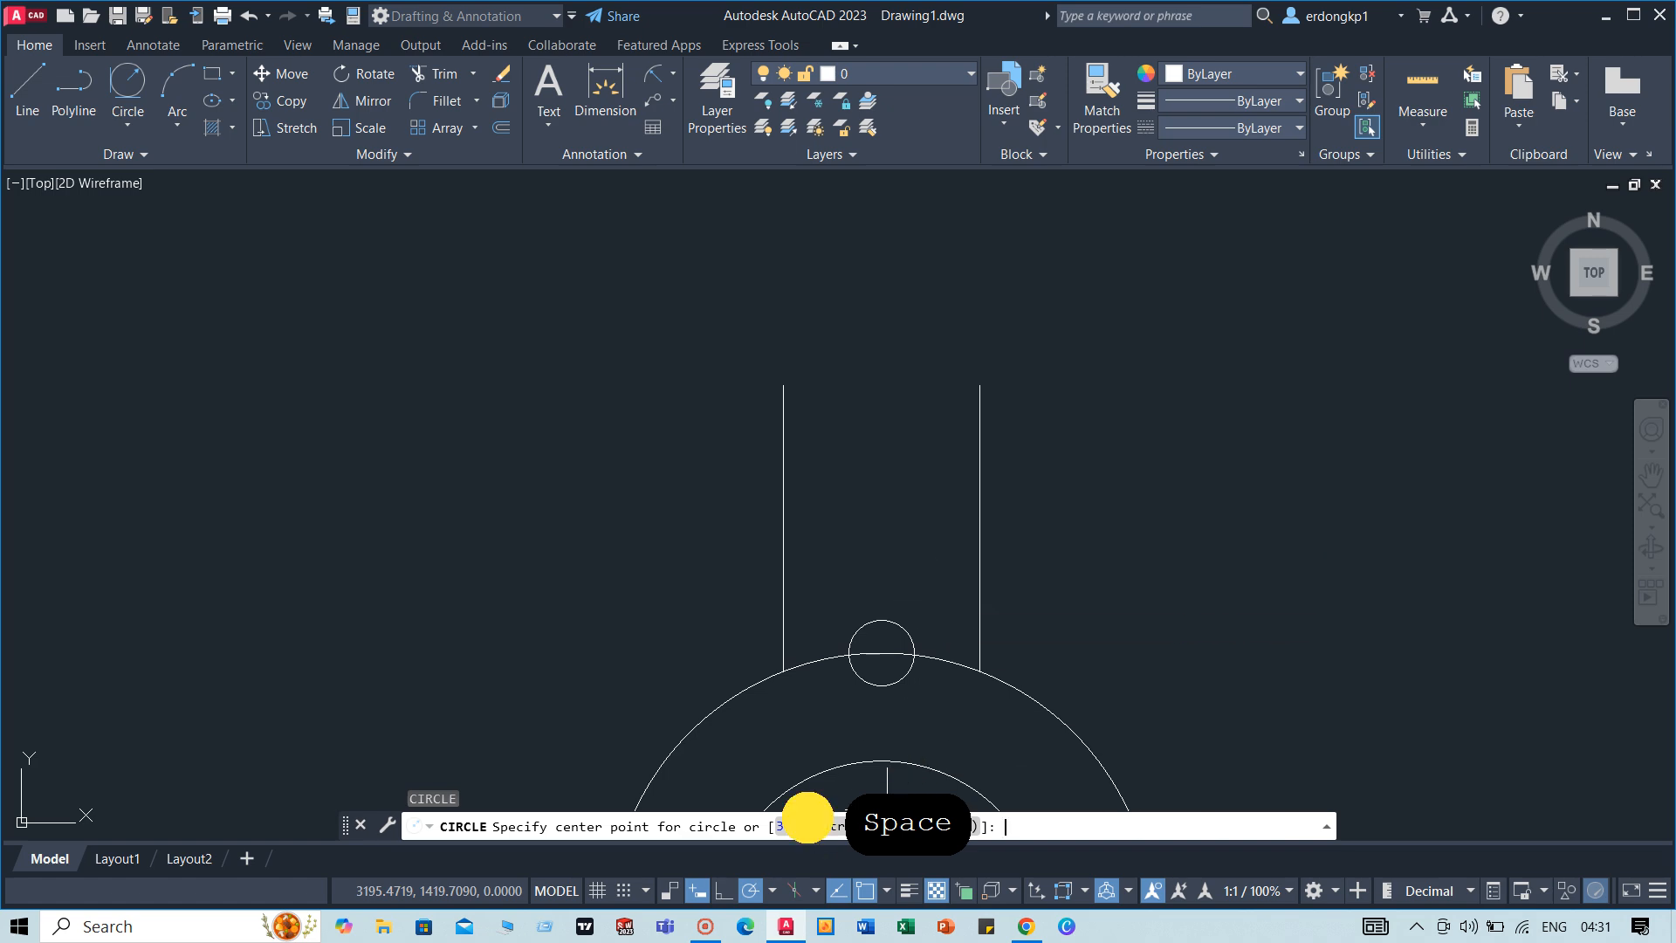
left_click(808, 820)
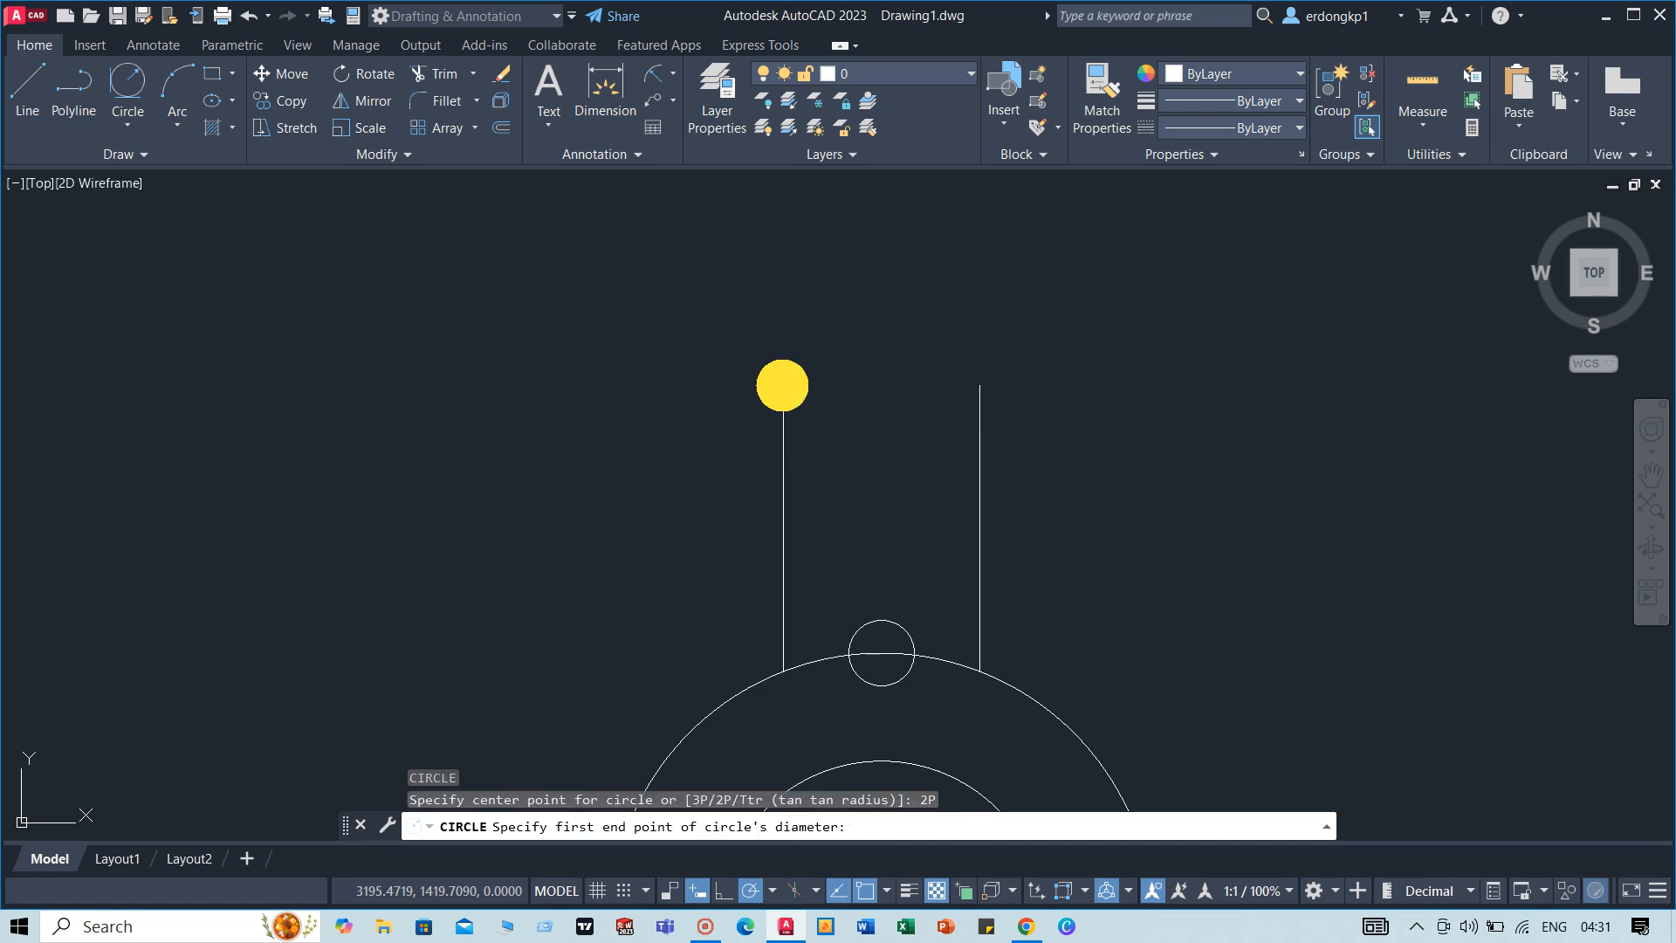
left_click(781, 385)
left_click(979, 385)
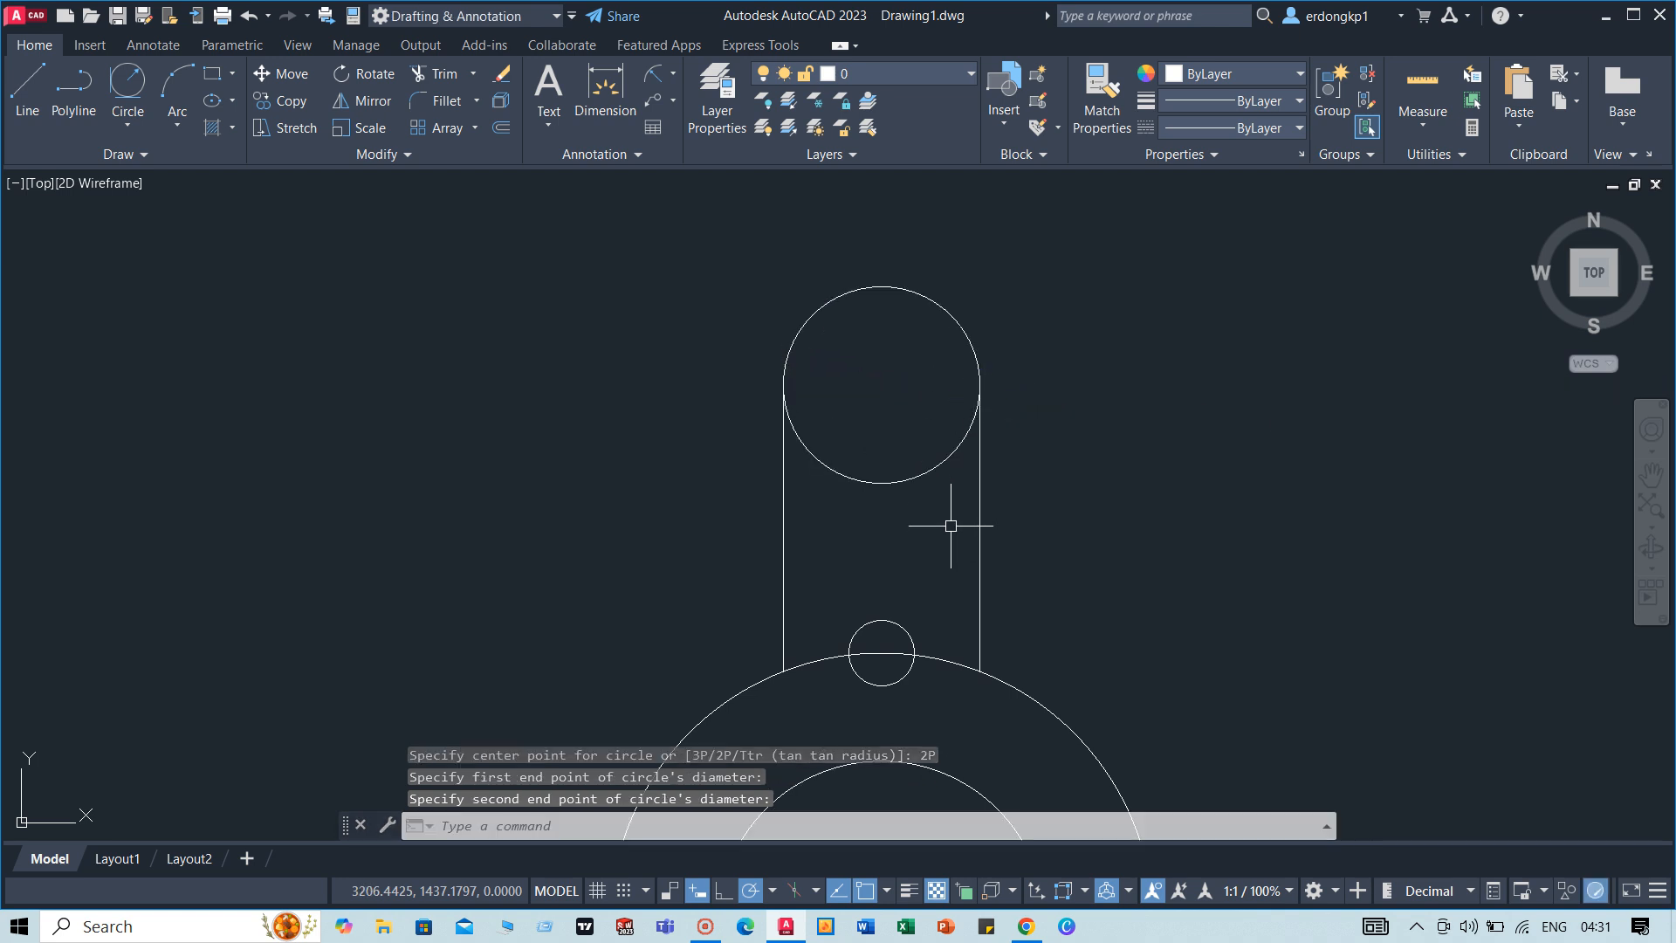
Step: Trim away the lower half of the circle at the arm's upper end to leave a rounded cap
type("tr")
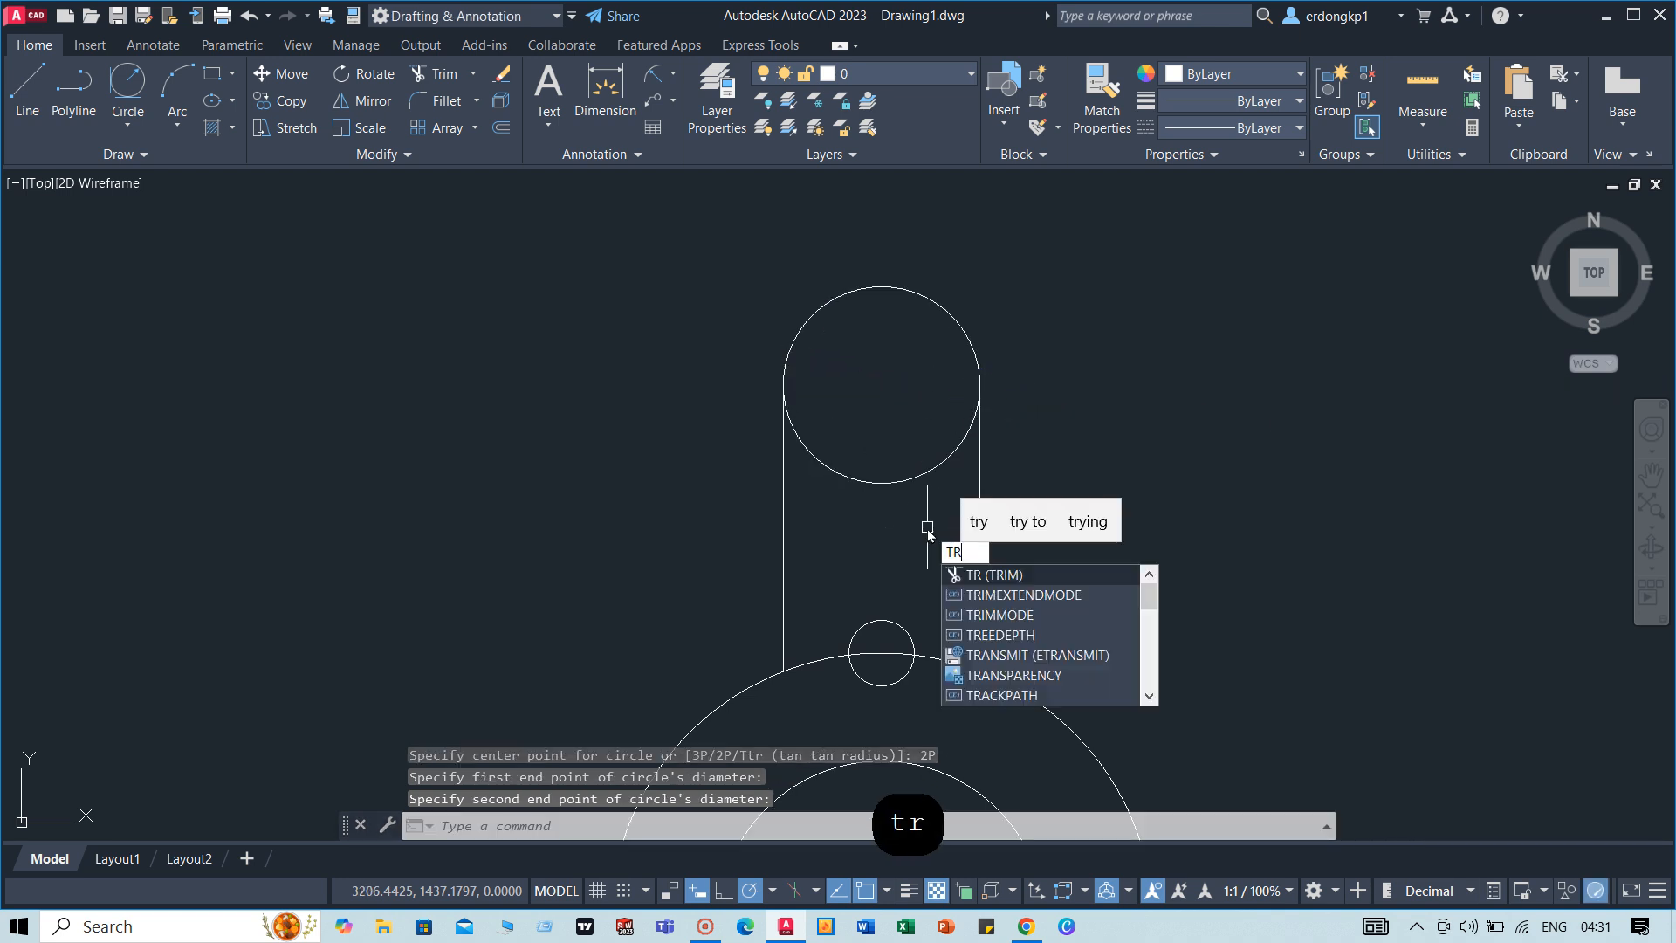
key("Return")
left_click_drag(920, 520, 893, 423)
right_click(892, 420)
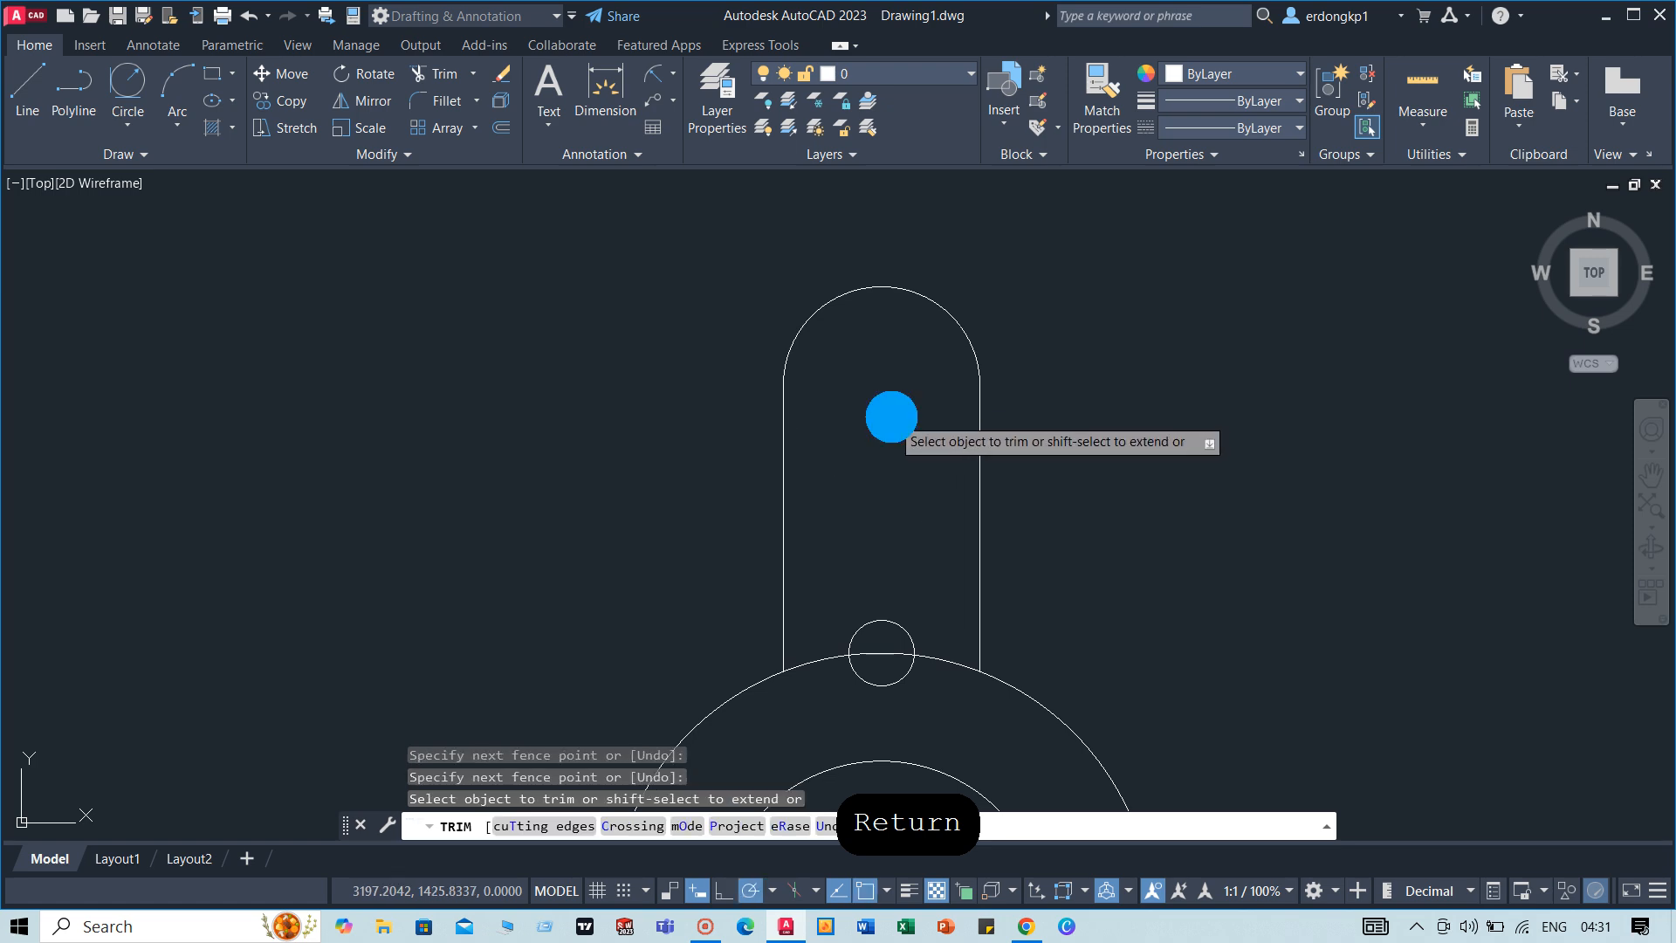
left_click(909, 439)
Step: Join the arm's rounded cap and its two vertical lines into one polyline
scroll(1047, 330, "down", 2)
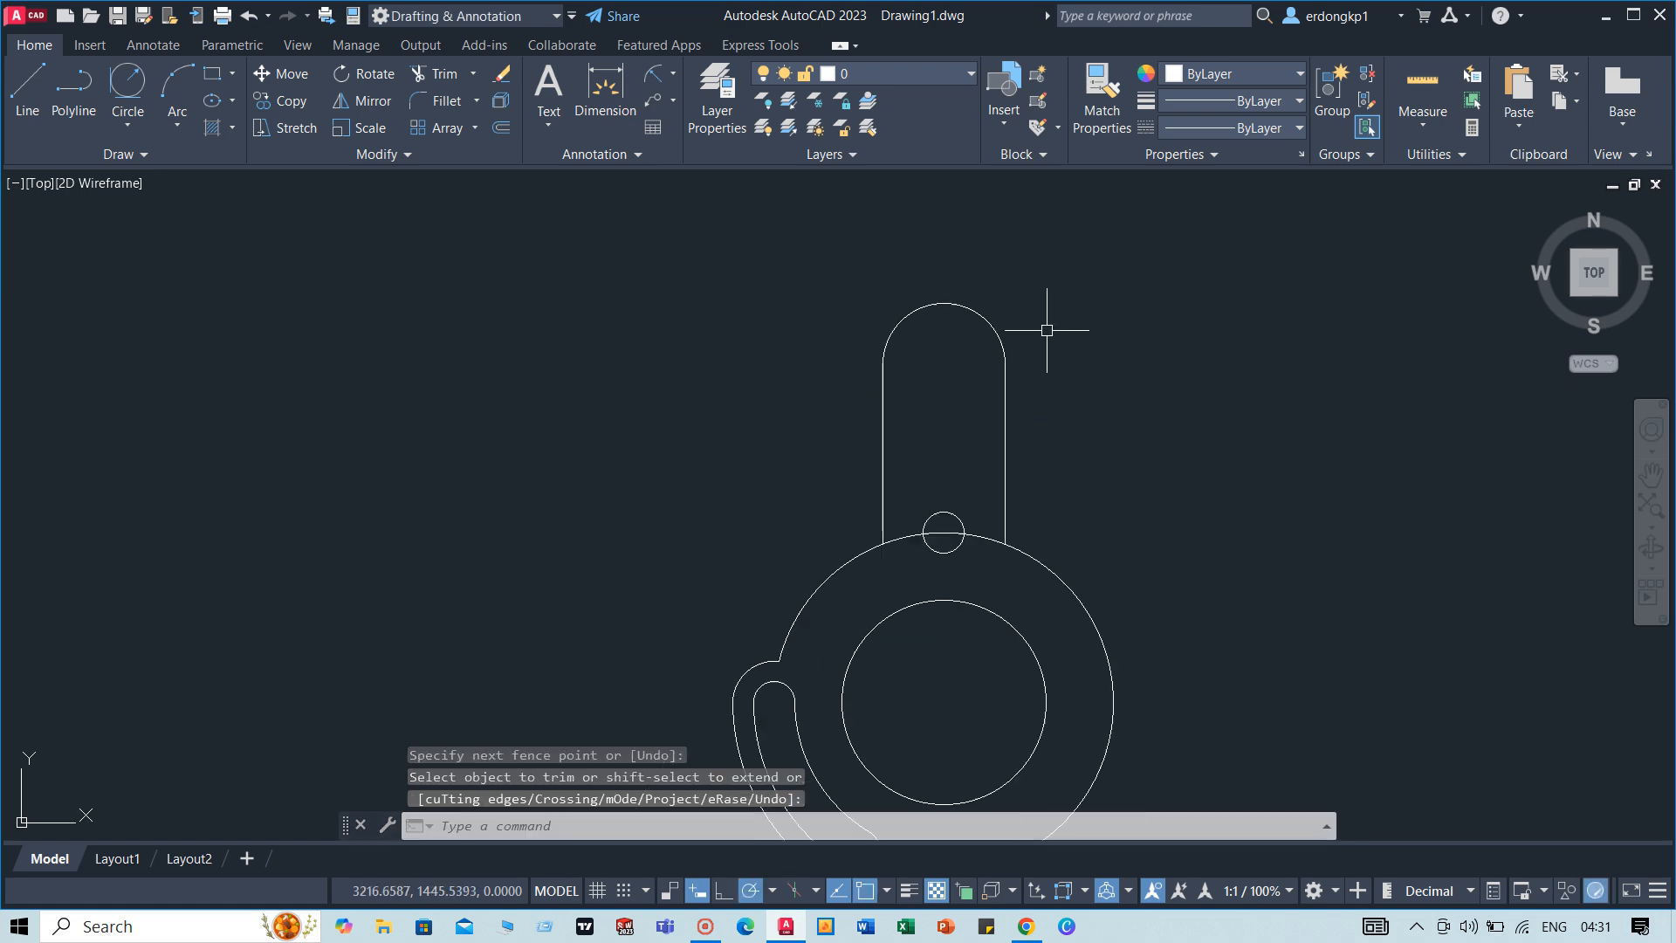
left_click(1044, 272)
left_click(822, 431)
type("j")
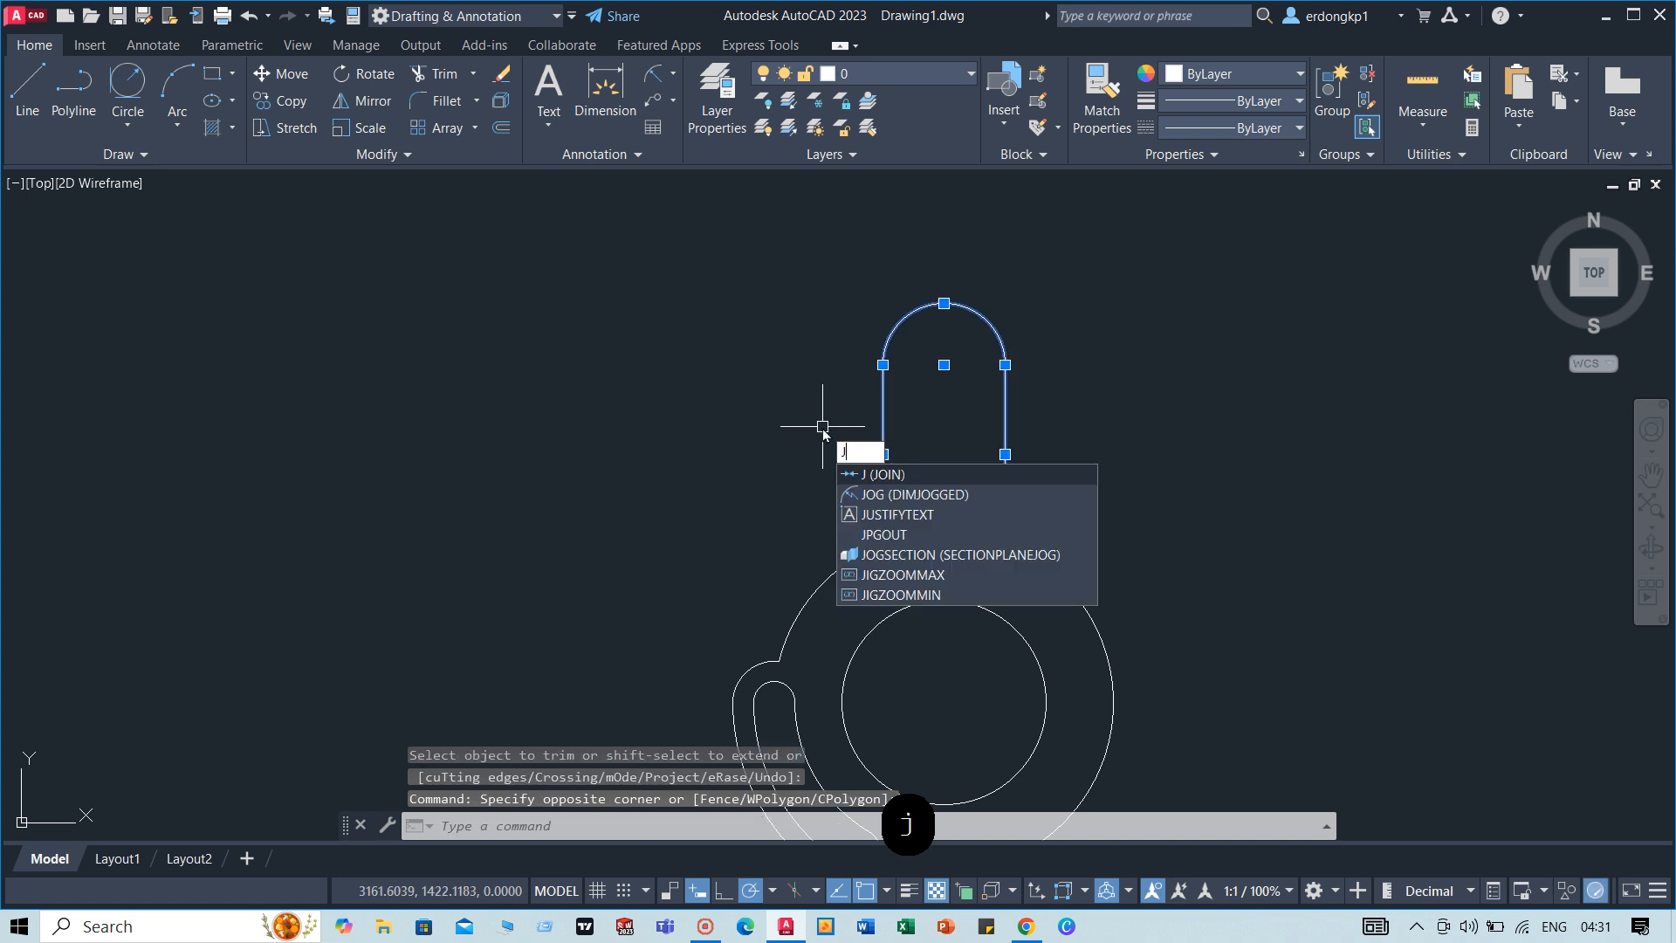
key("Return")
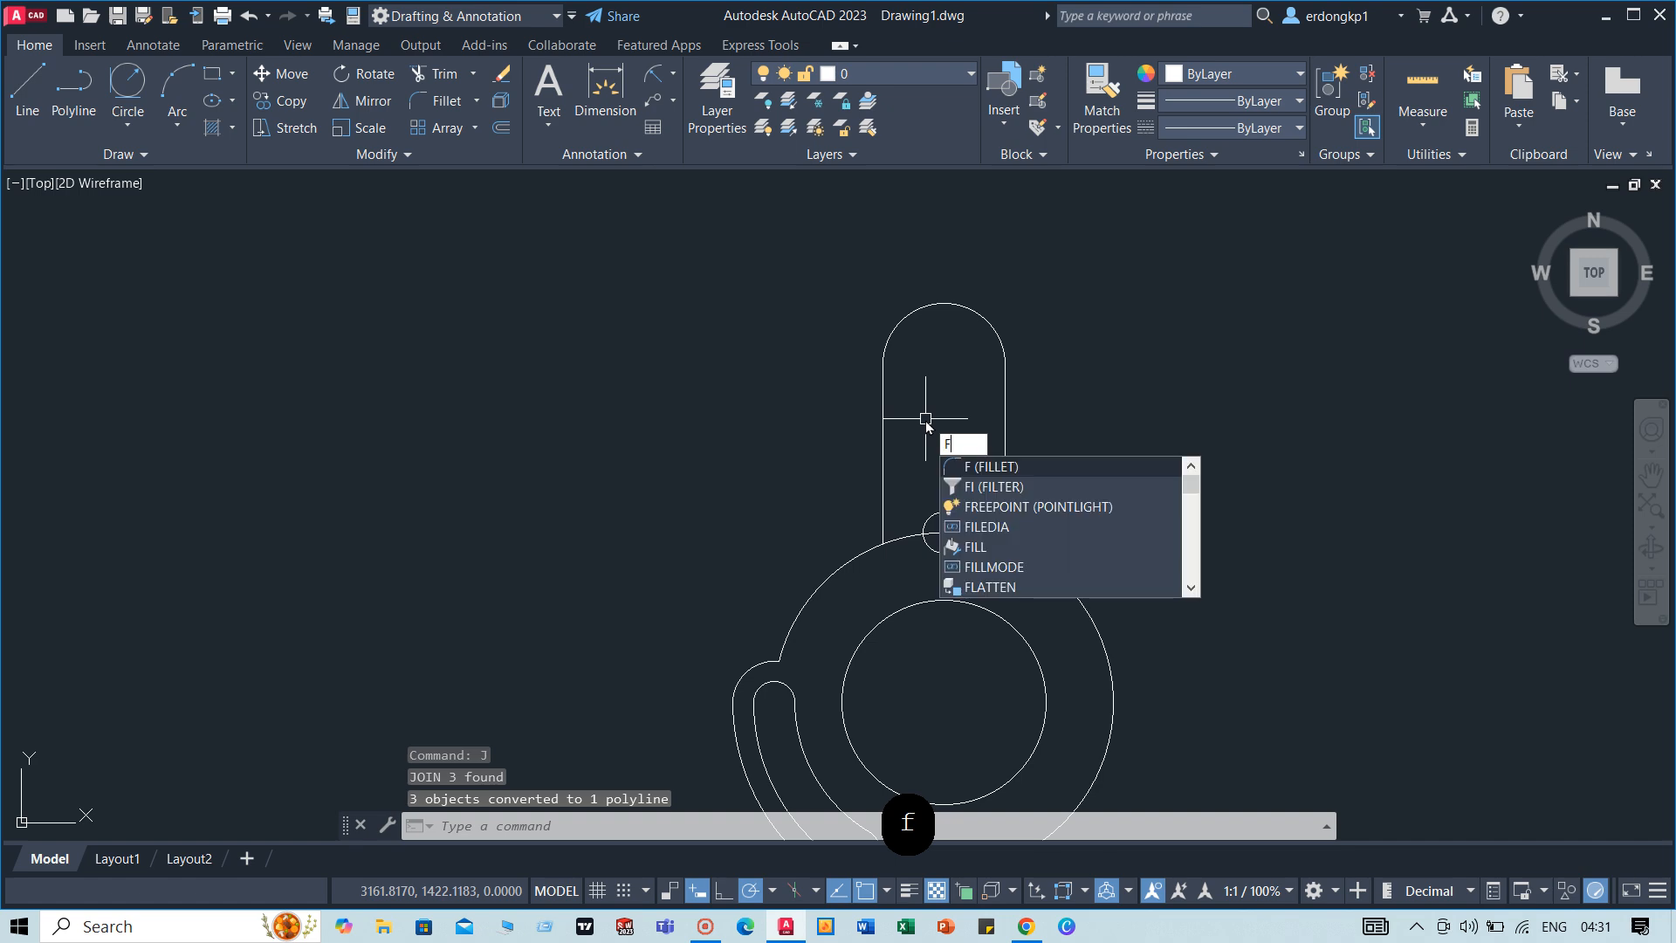
key("space")
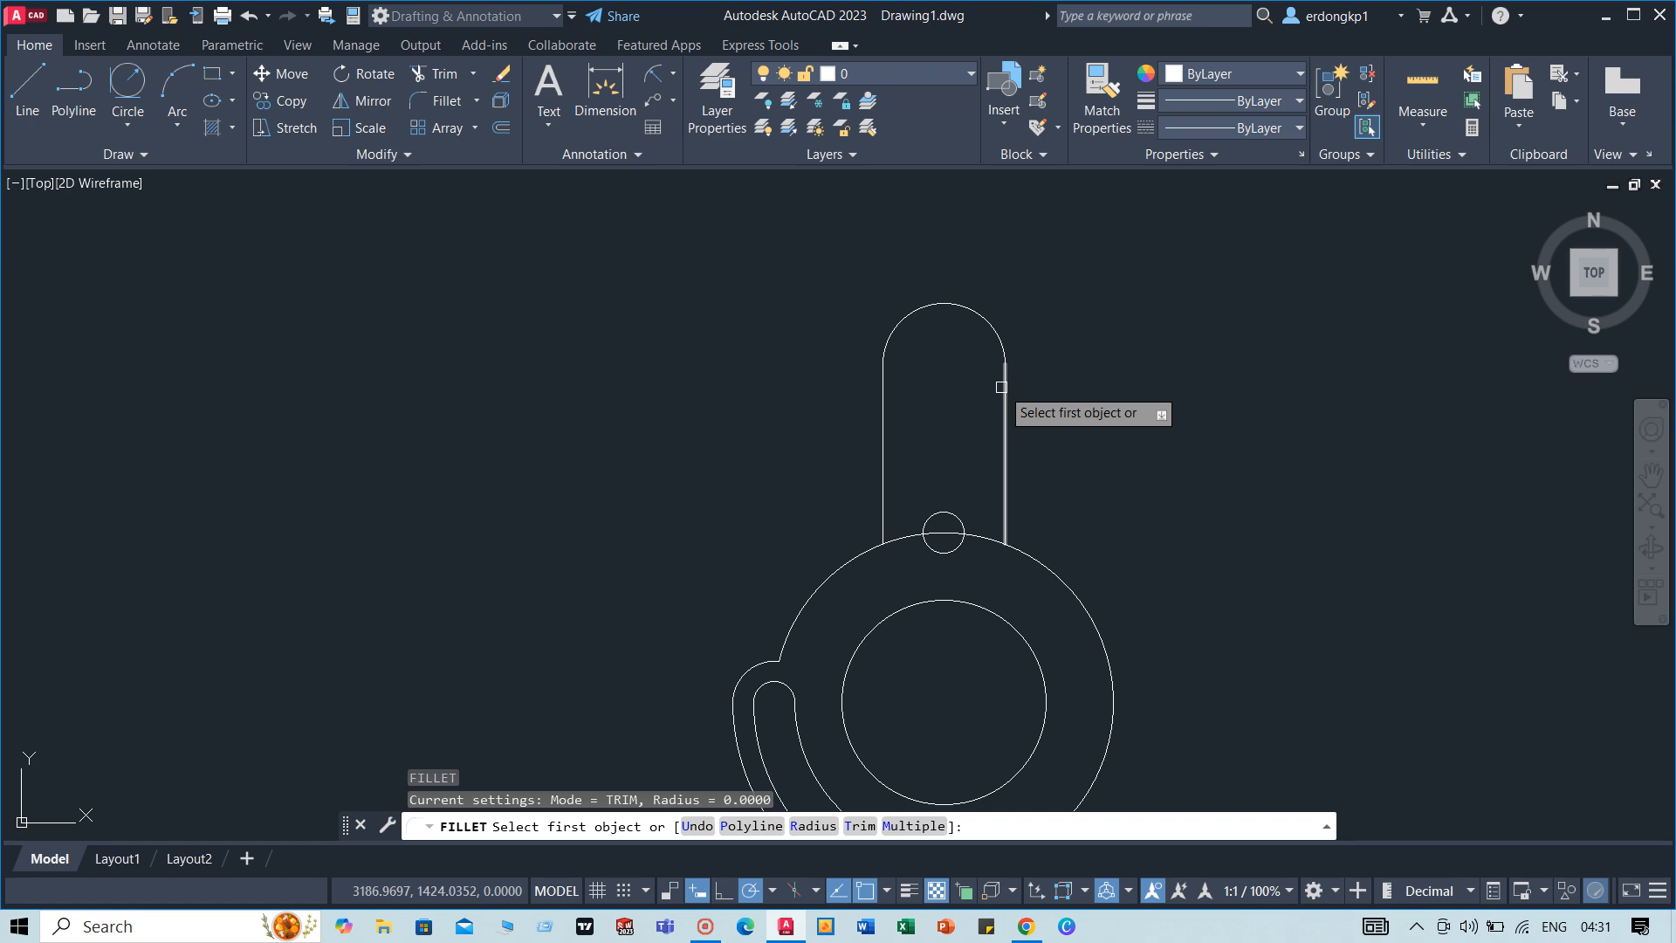
left_click(987, 328)
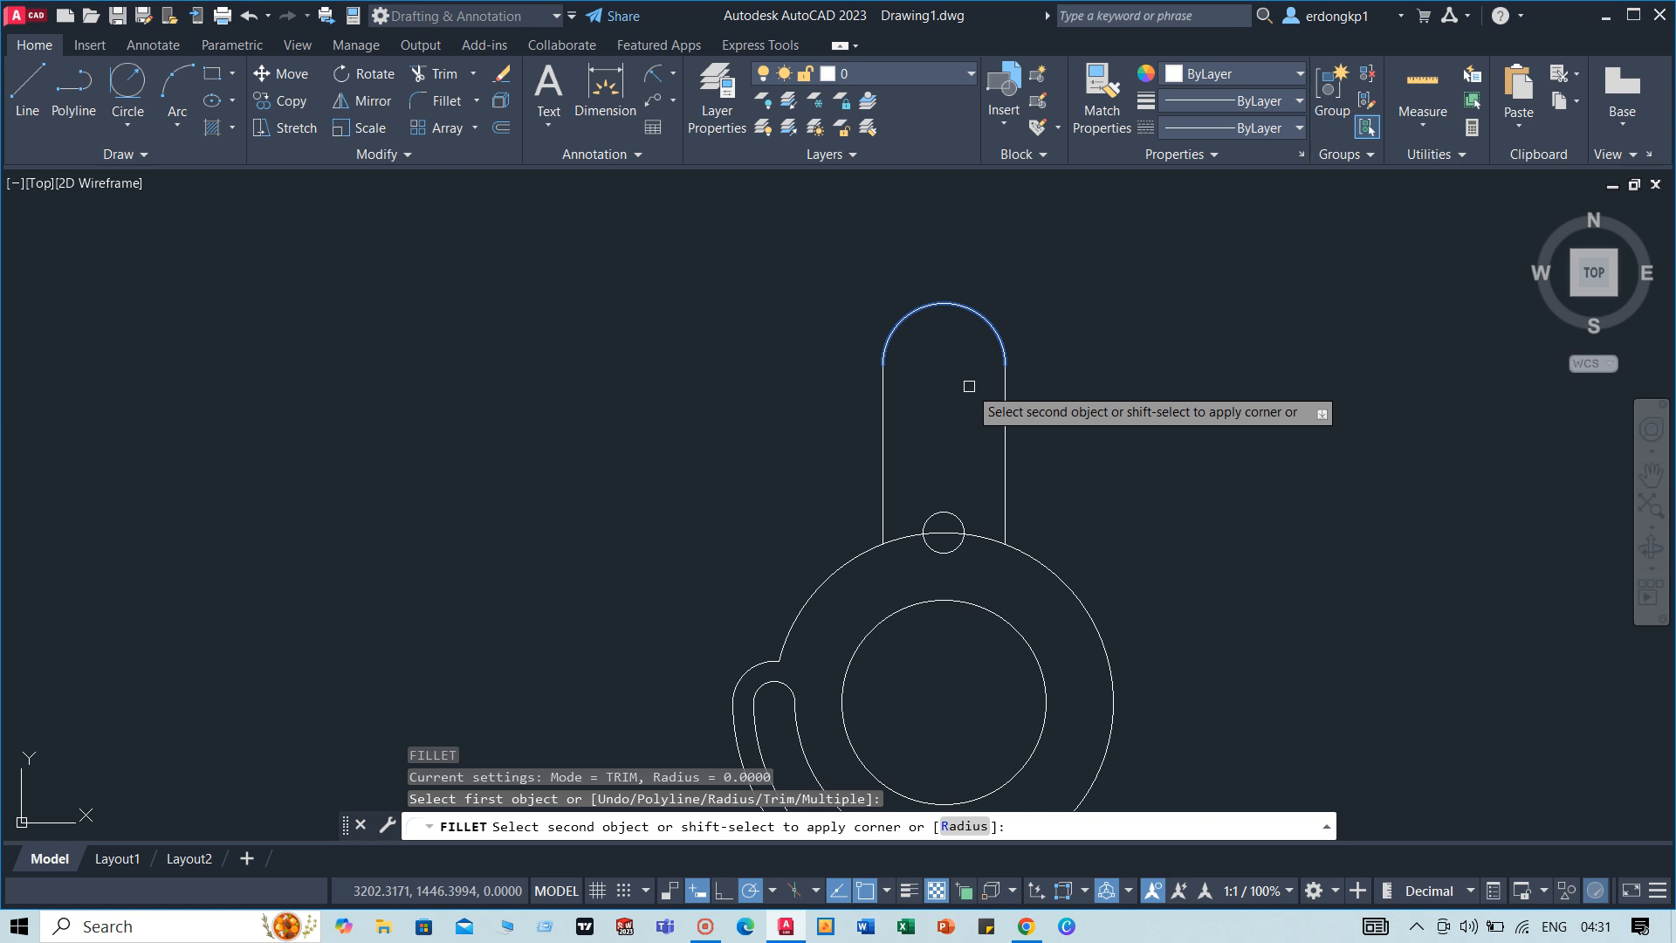
key("Escape")
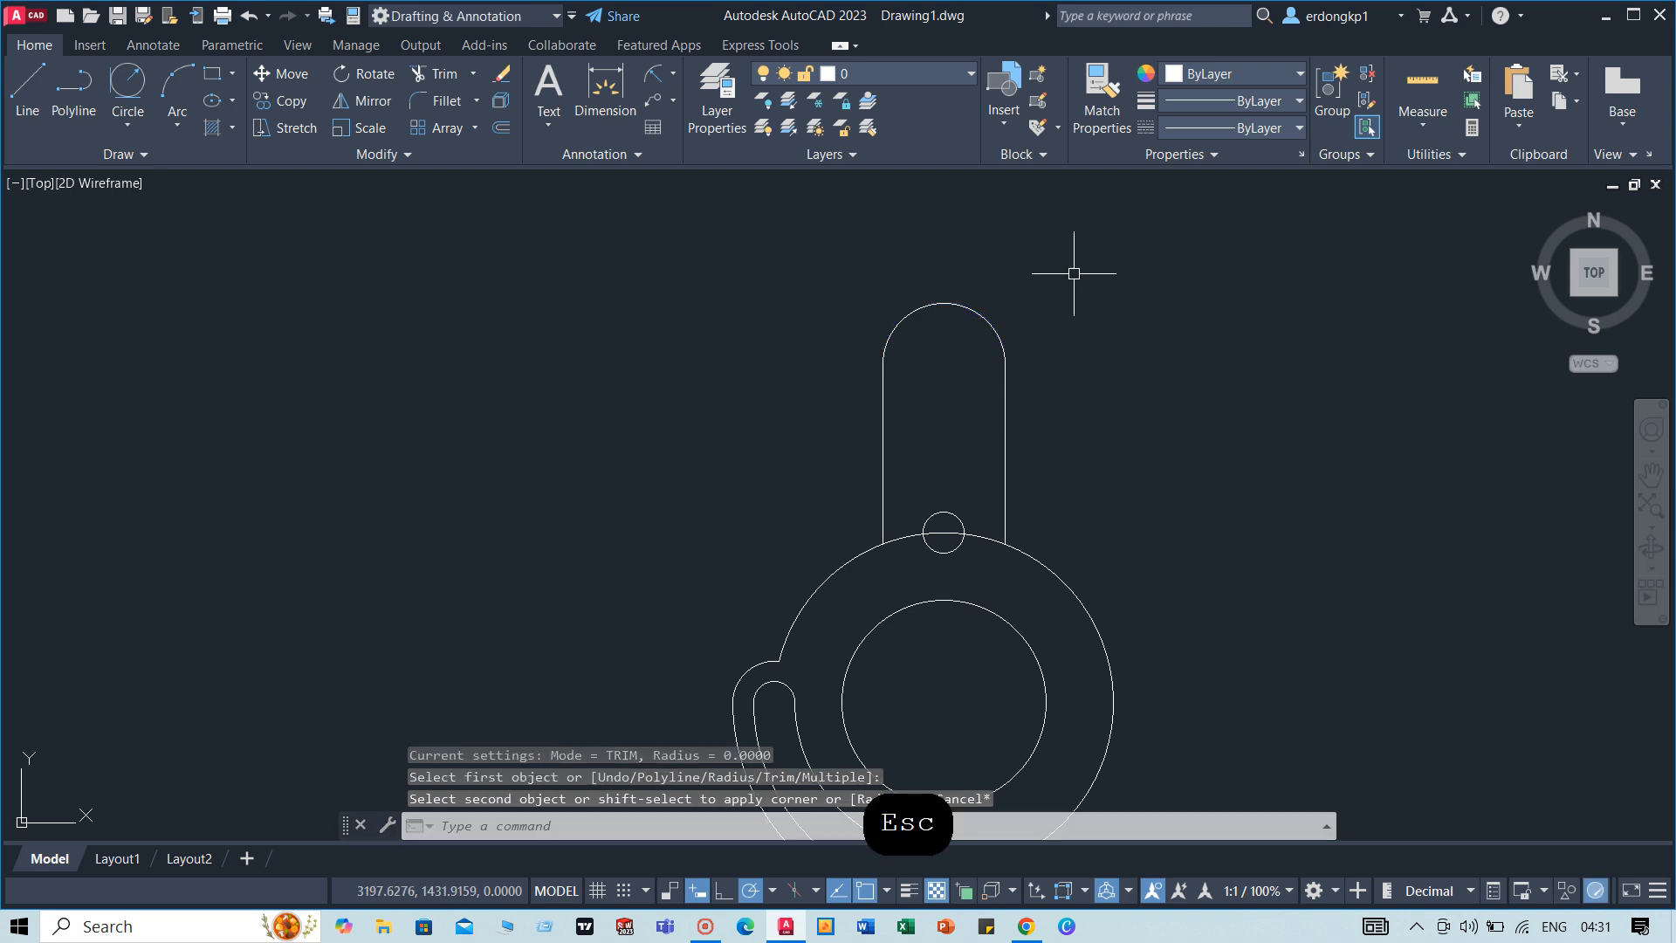
Step: Offset the arm's outline inward by 10 to form the sides and upper end of the inner slot
type("o")
key("Return")
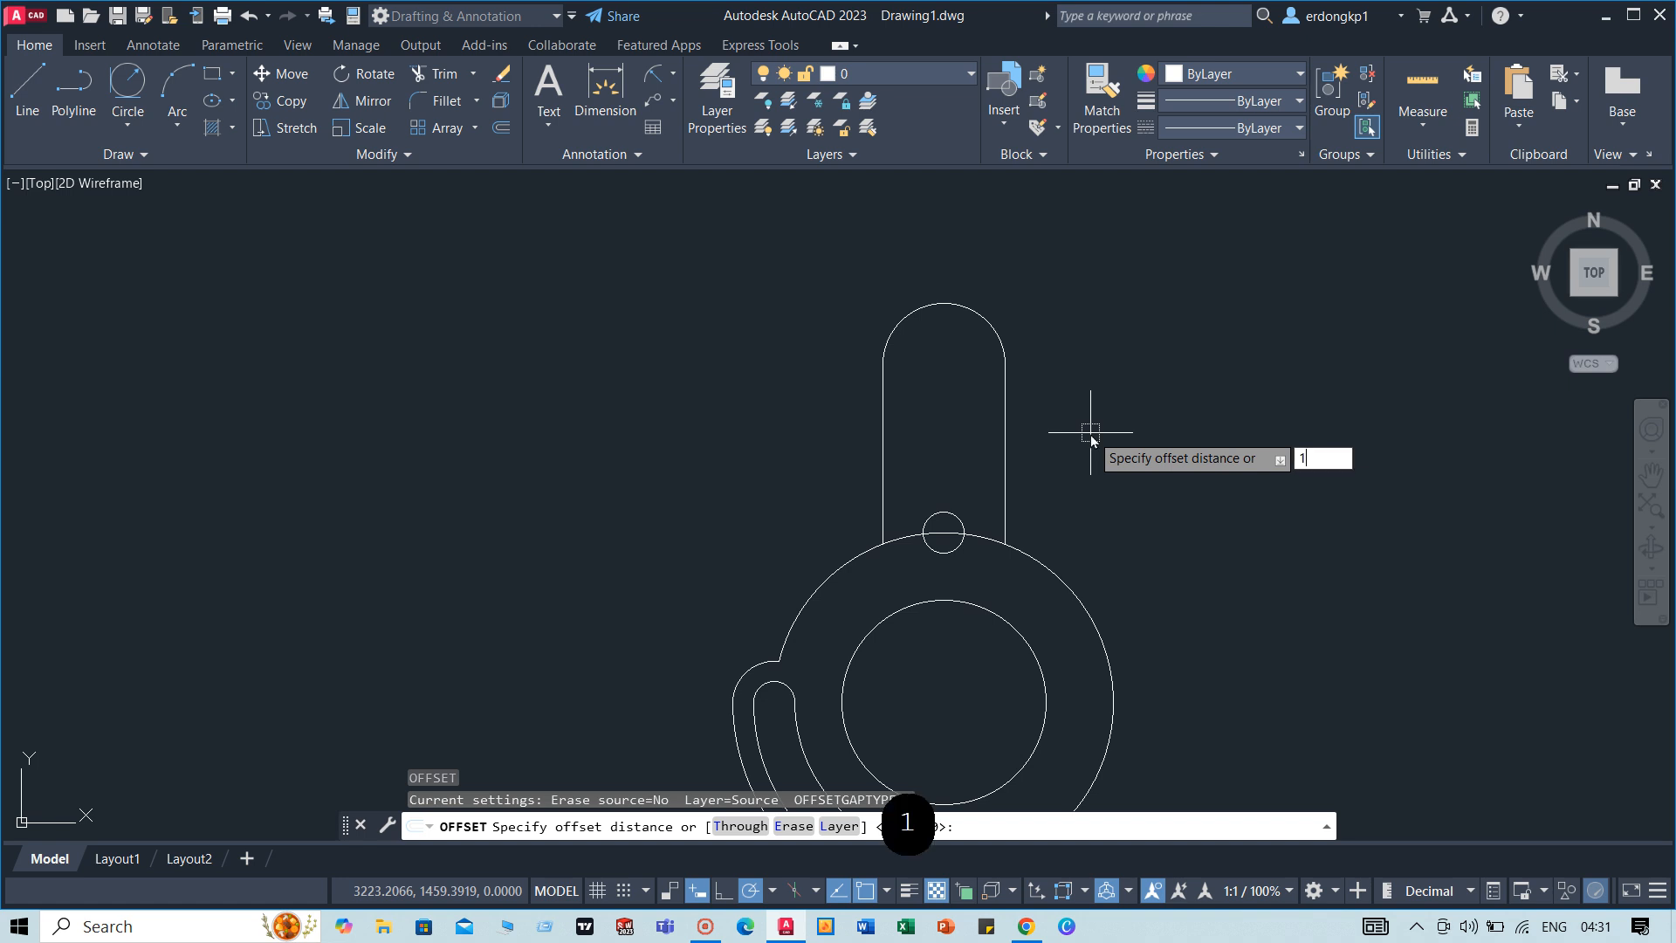
type("10")
key("Return")
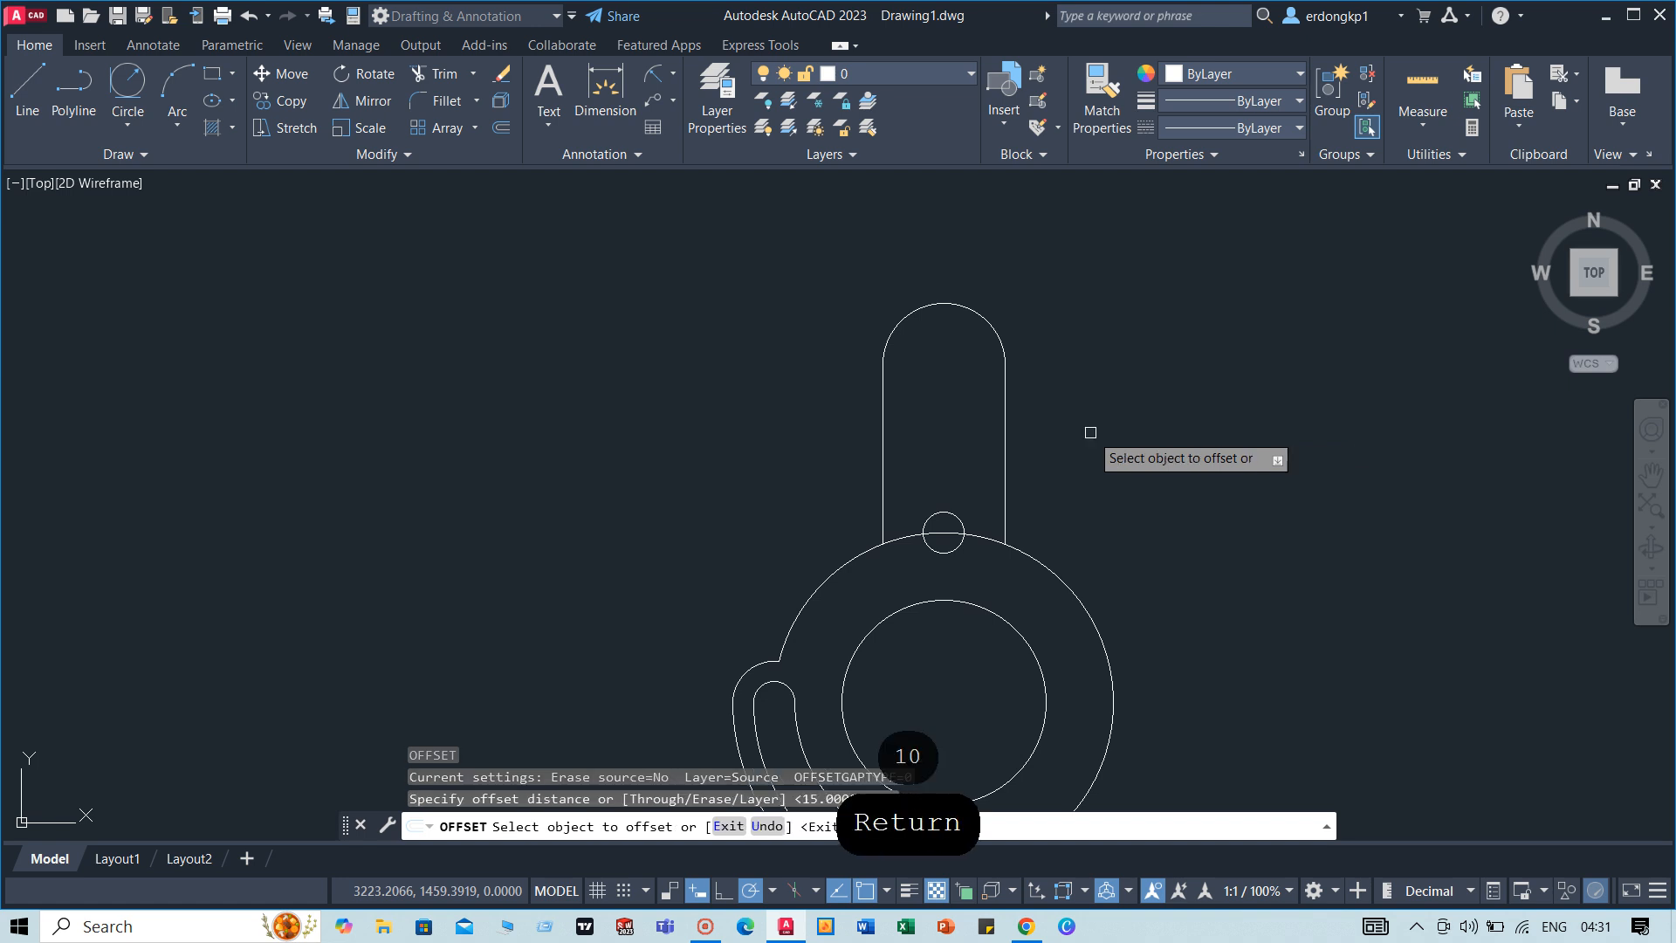
left_click(968, 305)
left_click(947, 342)
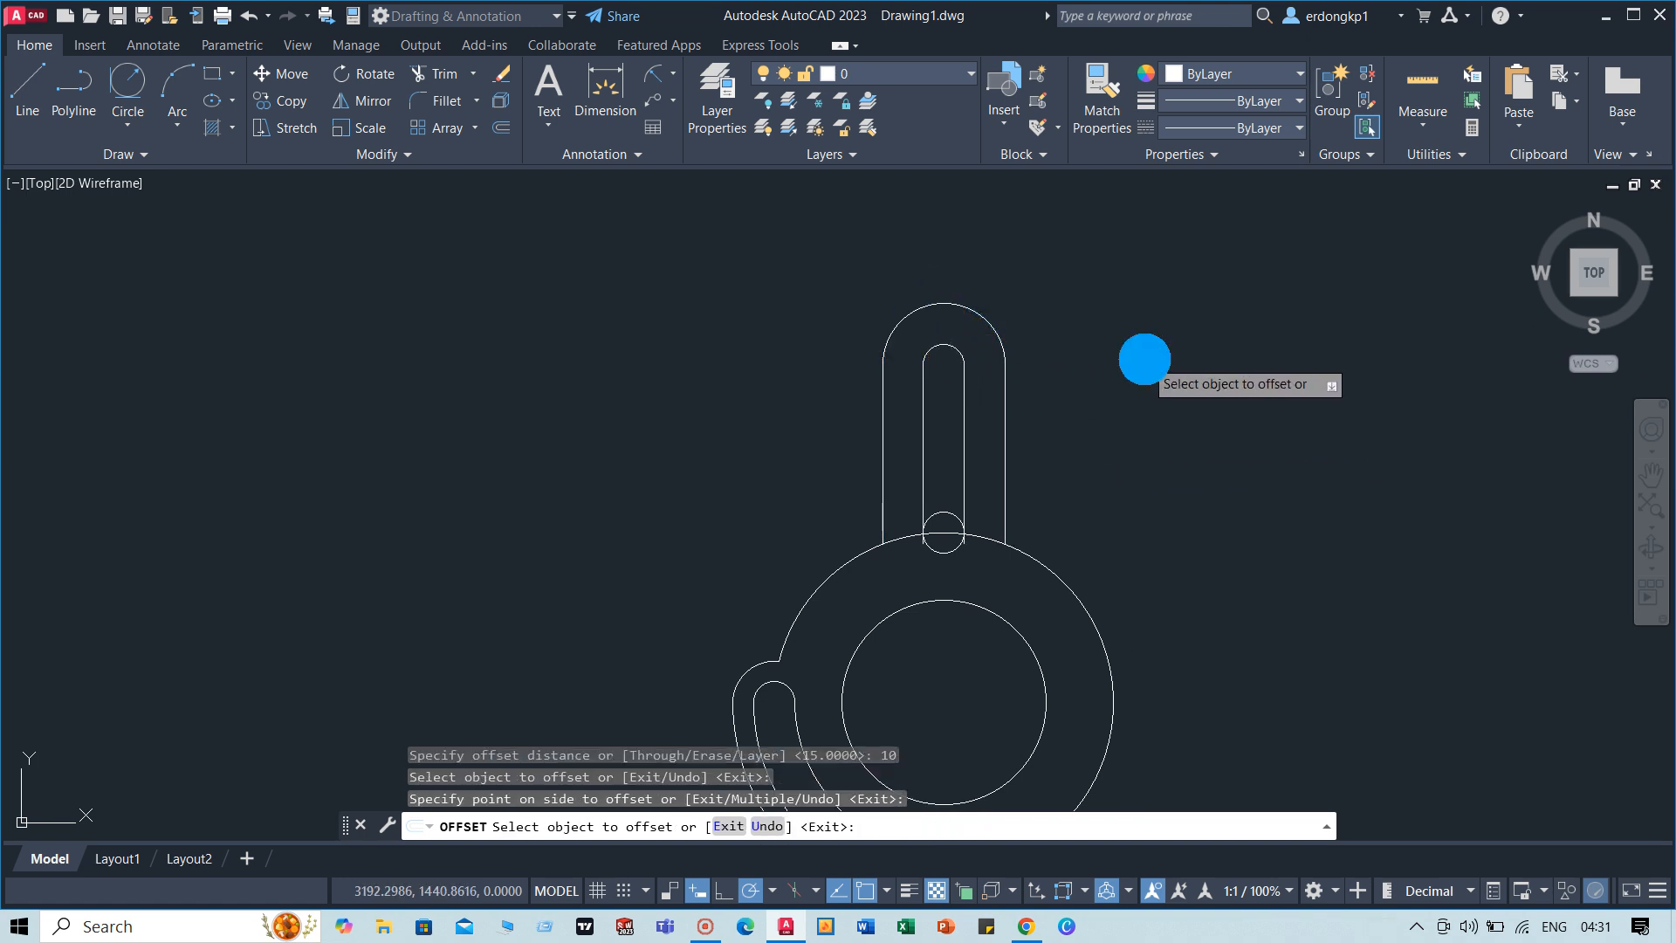
right_click(1143, 359)
left_click(1193, 374)
Step: Trim the large outer circle's arcs between the small circle and the arm's sides
scroll(1089, 525, "up", 4)
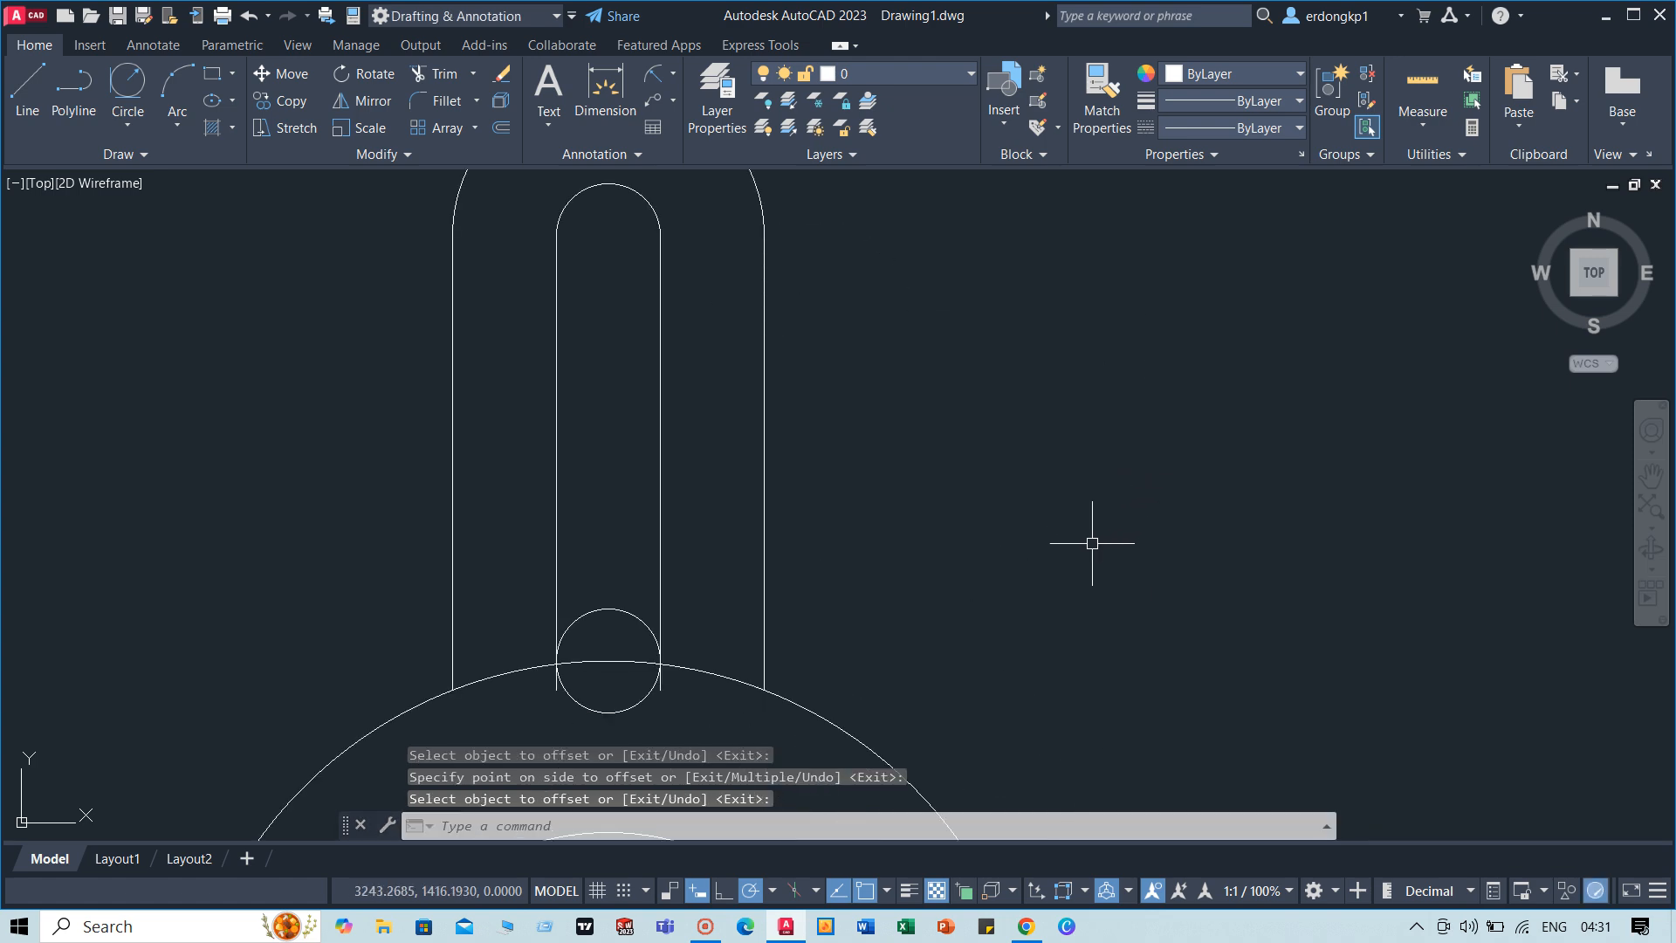
type("tr")
key("Return")
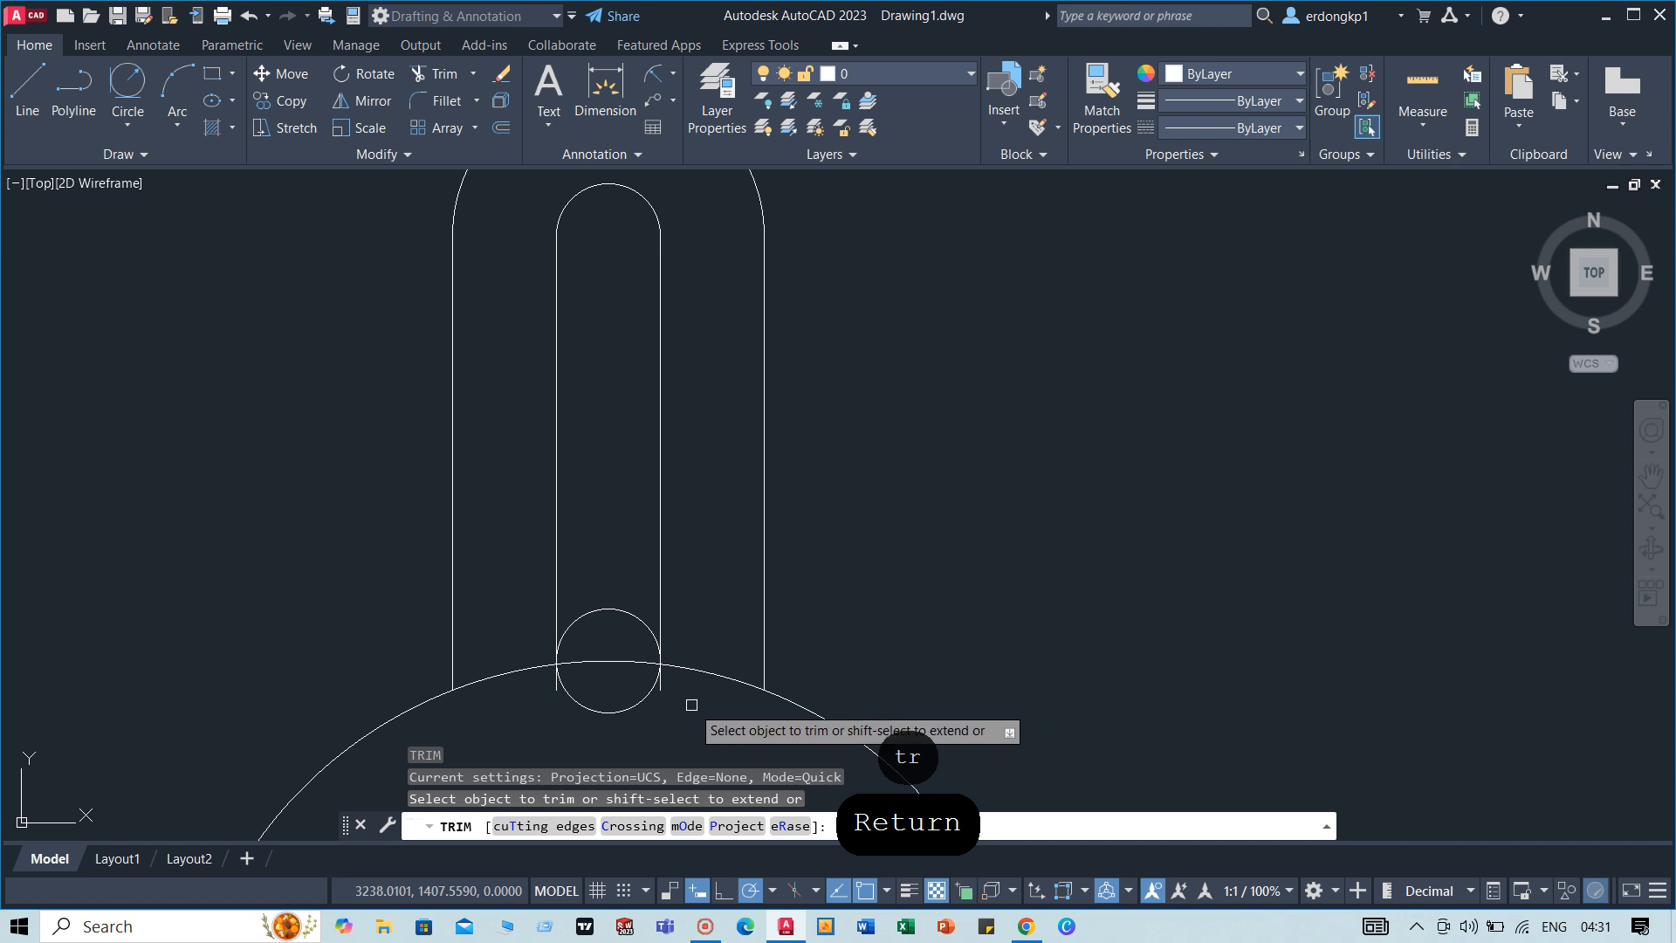
left_click(703, 627)
key("Return")
left_click(509, 673)
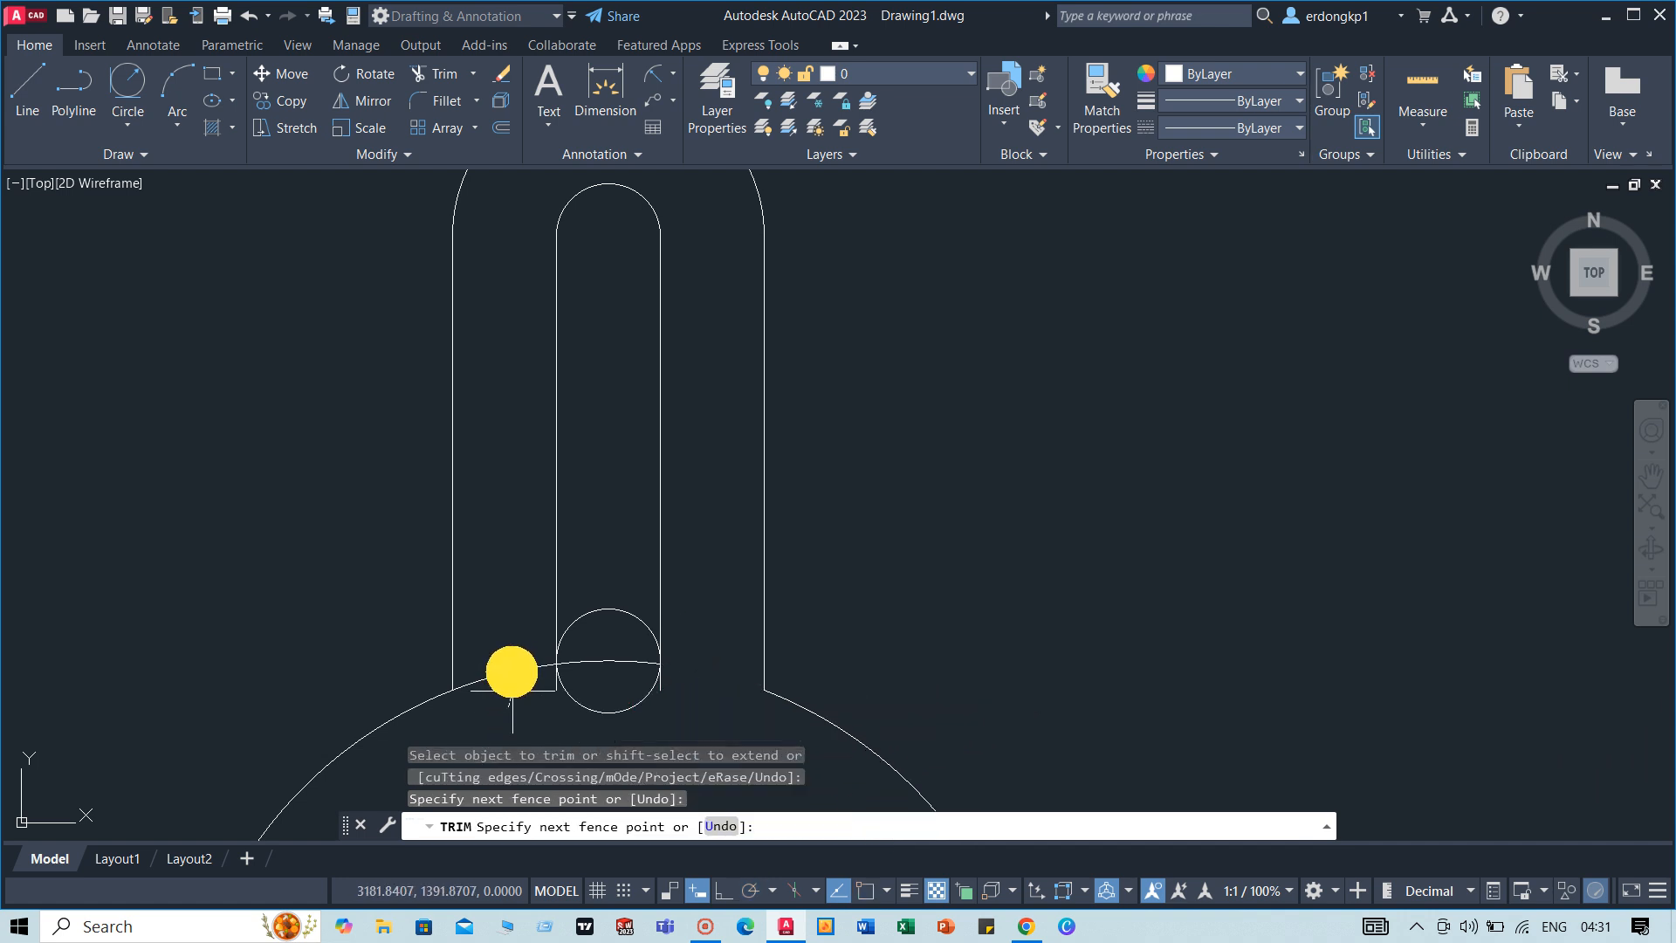
left_click(509, 676)
key("Return")
Step: Trim the small circle's upper half and the piece of the large circle's arc left inside it
scroll(513, 679, "up", 2)
left_click(628, 531)
left_click(666, 666)
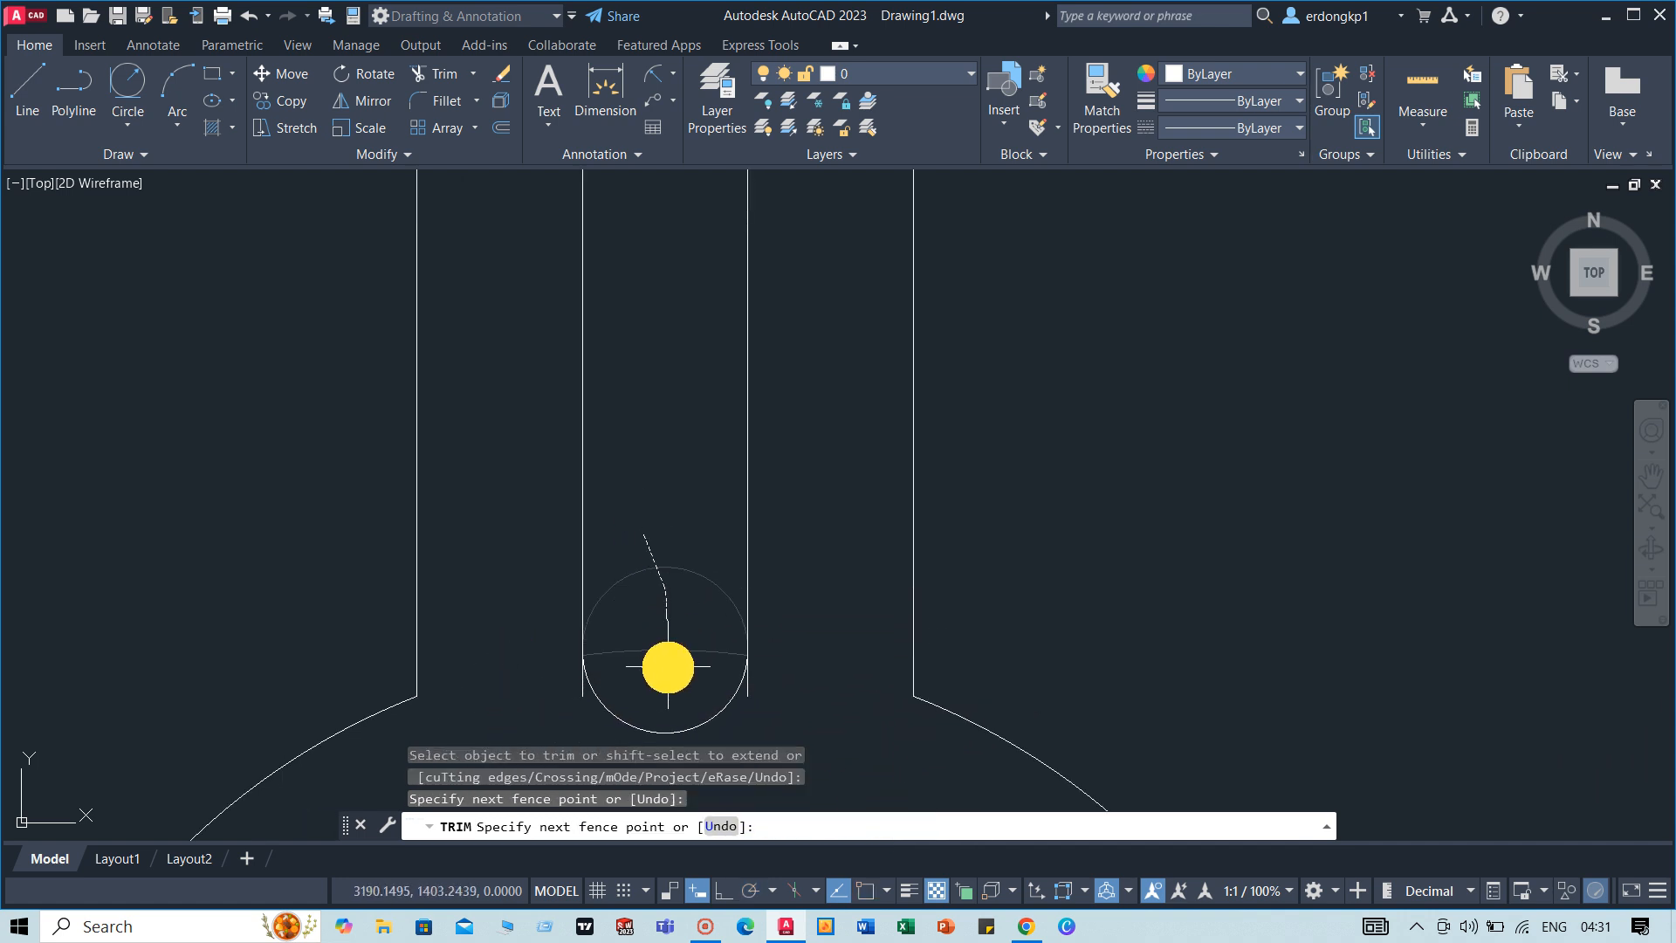
right_click(673, 658)
Step: Trim the two ends of the slot's side lines that extend past the start of its lower rounded end
middle_click_drag(672, 658, 822, 479)
scroll(822, 437, "up", 3)
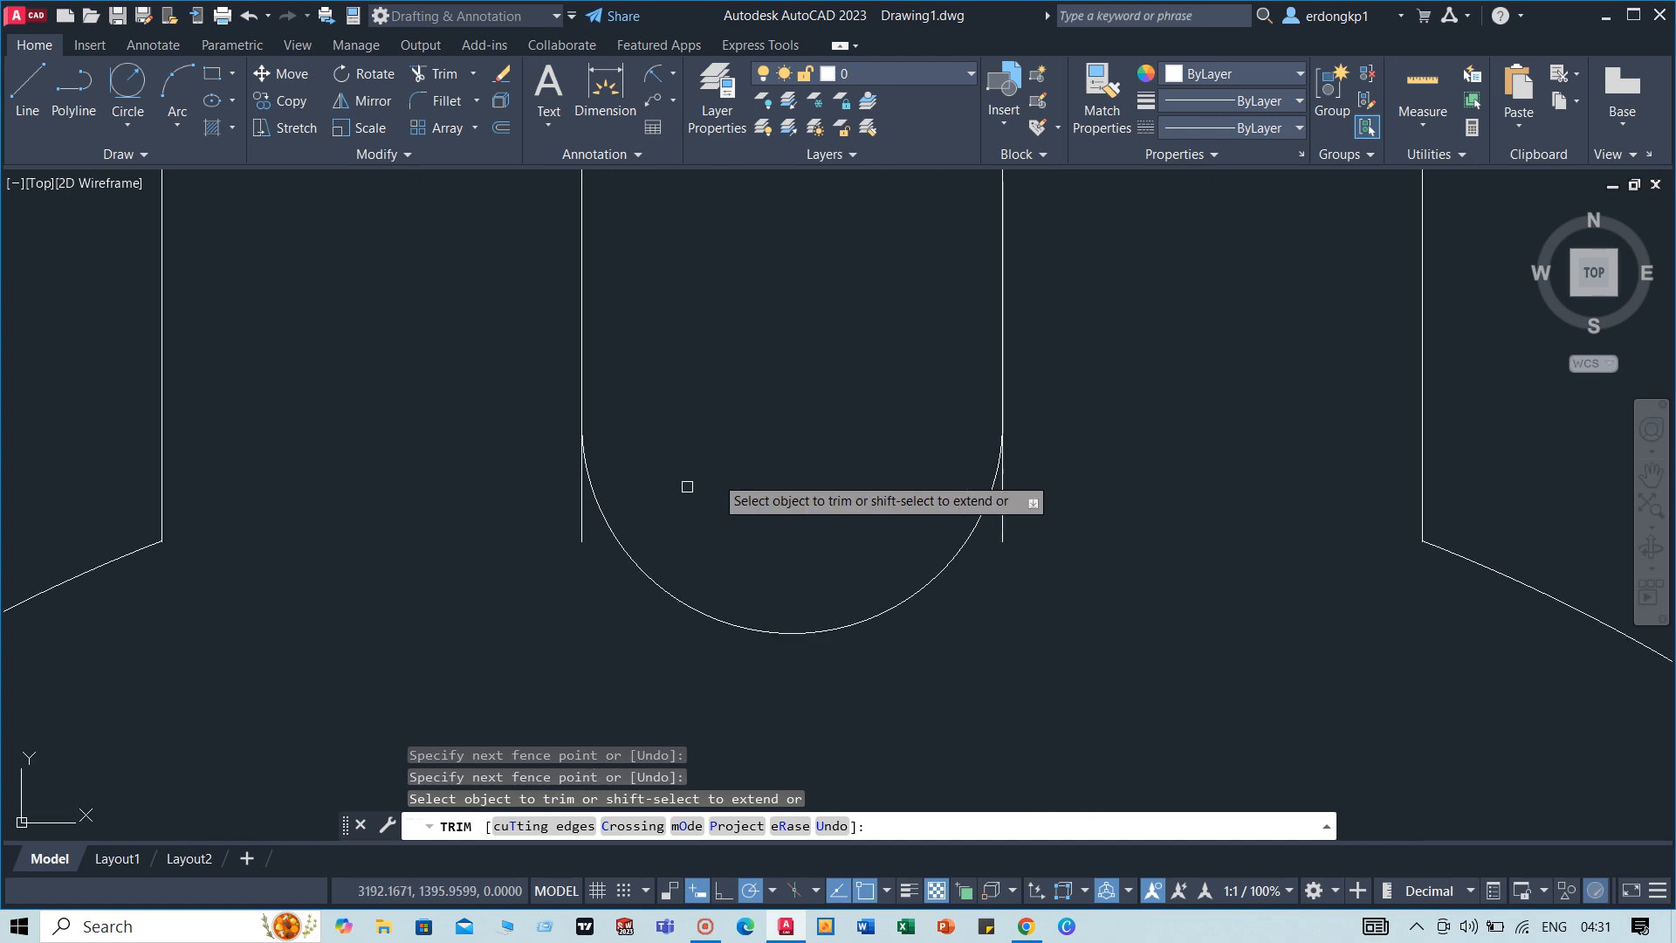
left_click(579, 525)
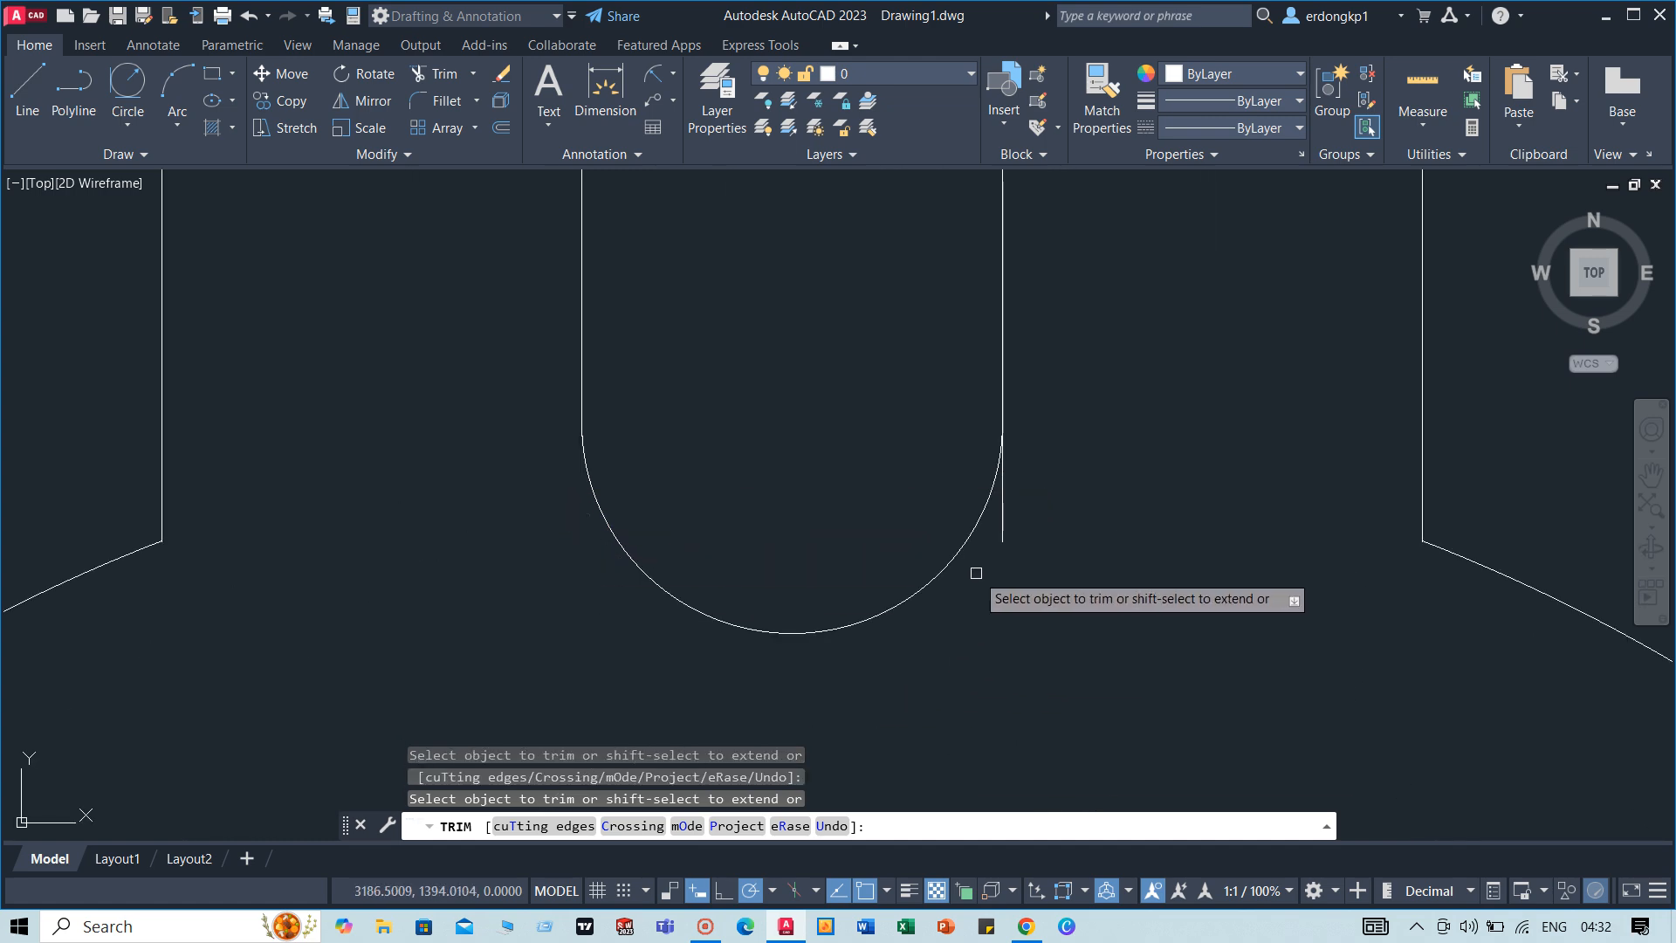
left_click(997, 524)
right_click(1150, 467)
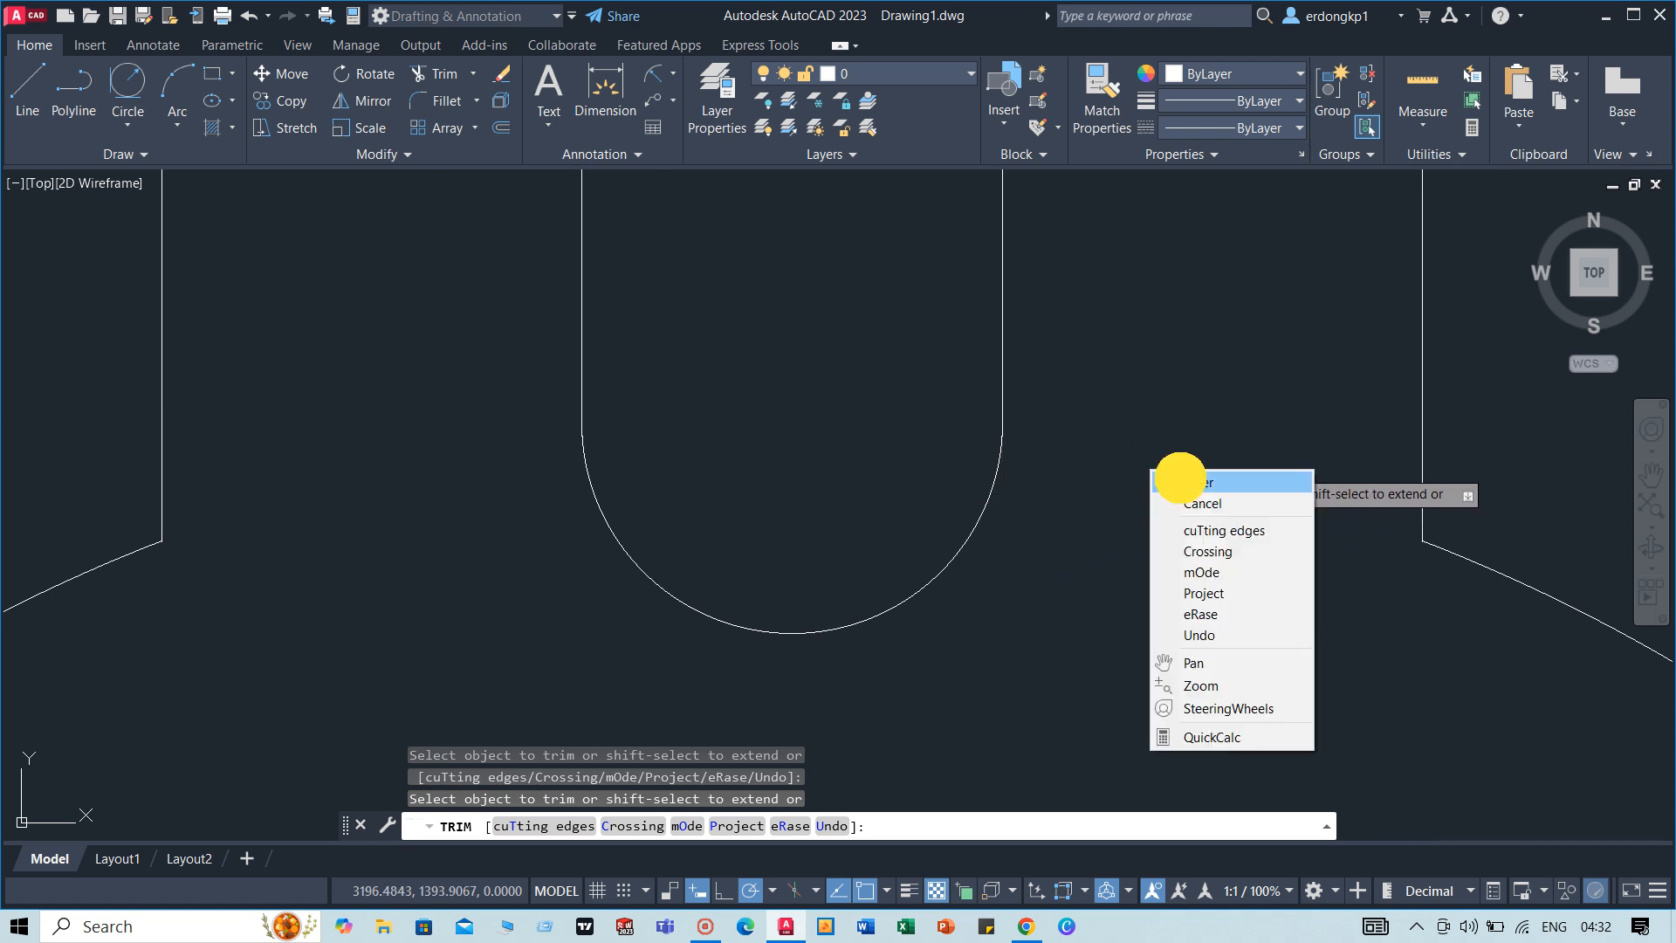
left_click(1170, 479)
scroll(1193, 495, "down", 4)
scroll(1193, 495, "down", 5)
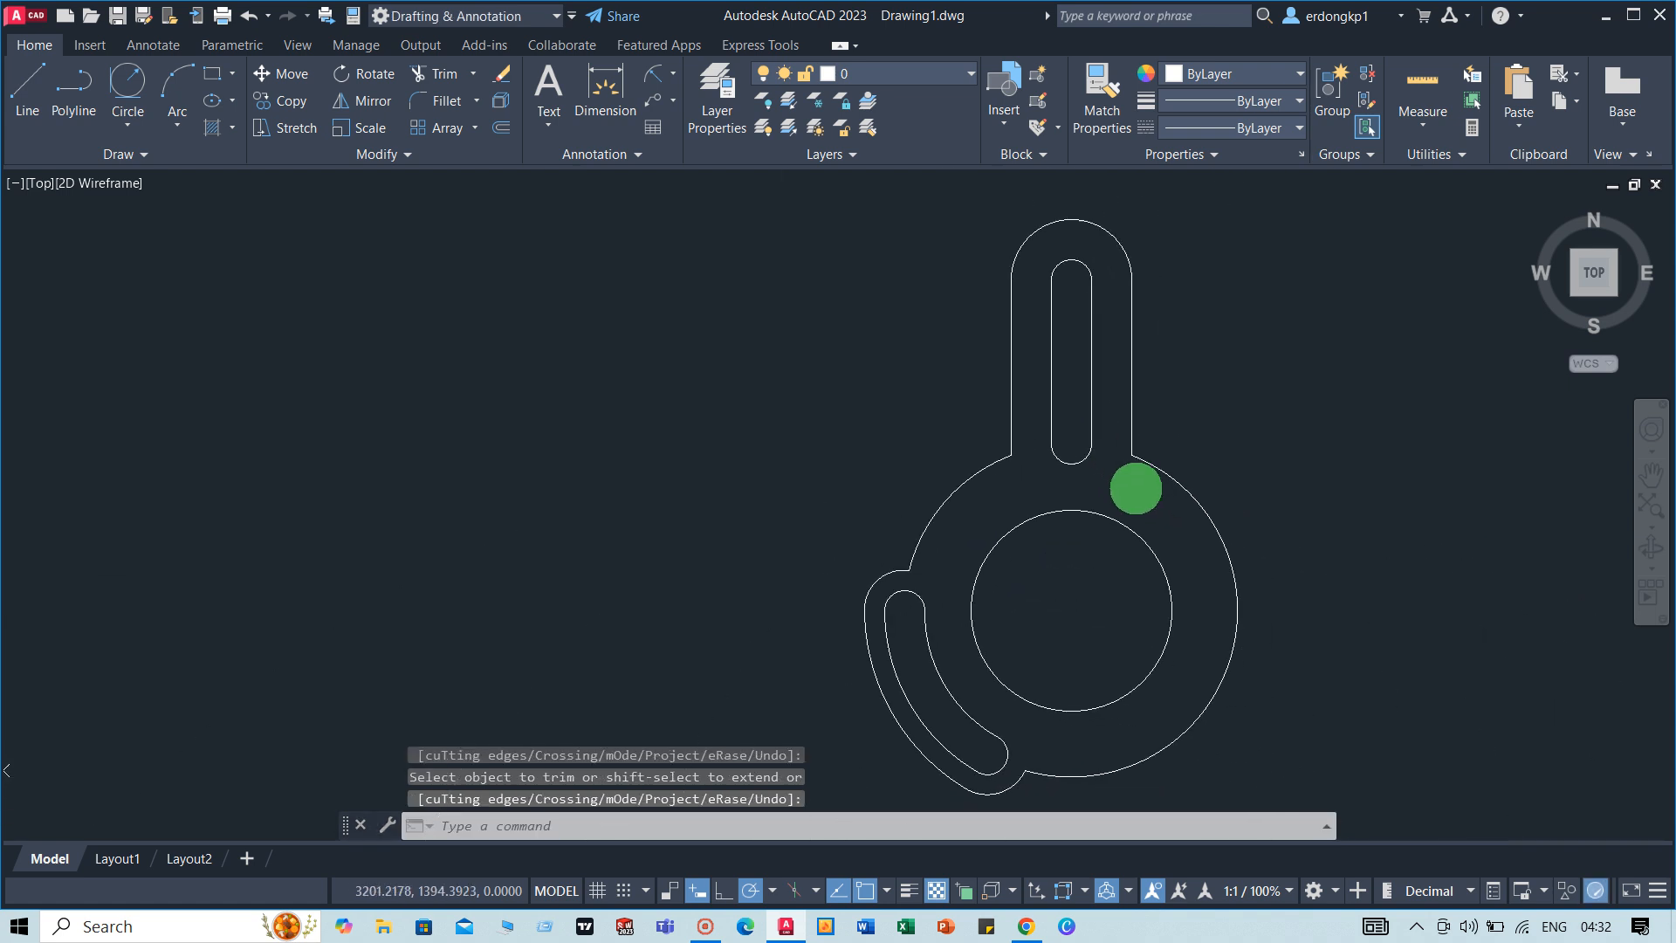
Step: Switch to the clean screen display and centre the whole part in the drawing area
left_click(1632, 891)
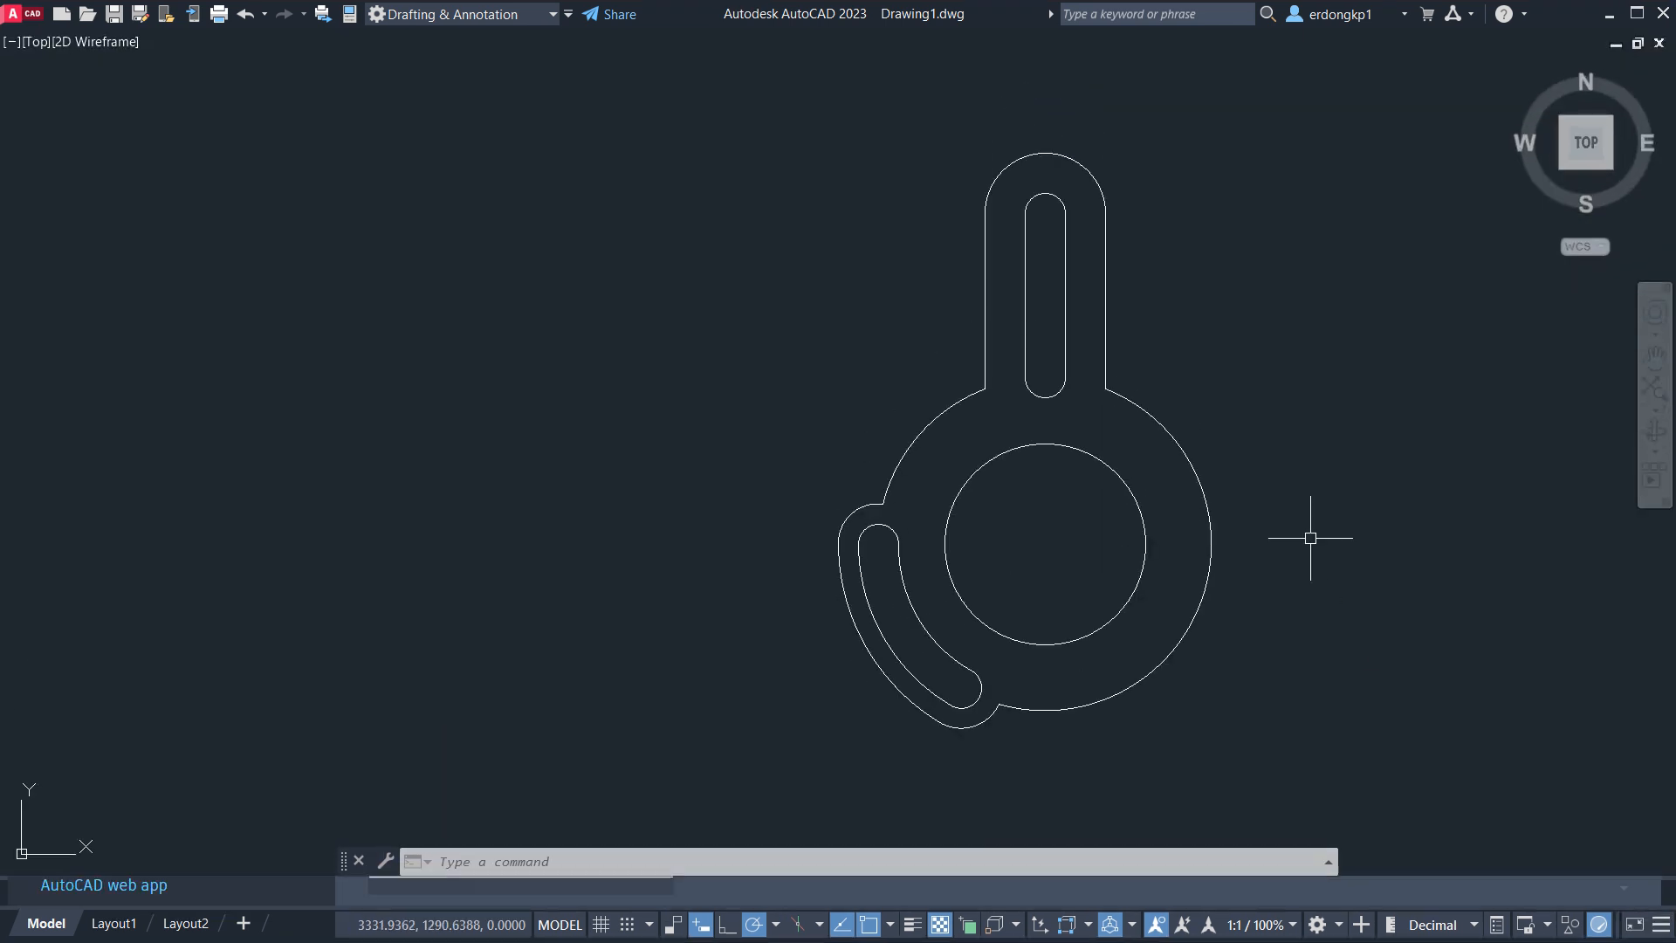
scroll(1291, 524, "up", 3)
middle_click_drag(1241, 389, 1143, 432)
scroll(1142, 427, "down", 2)
middle_click_drag(1142, 423, 1059, 429)
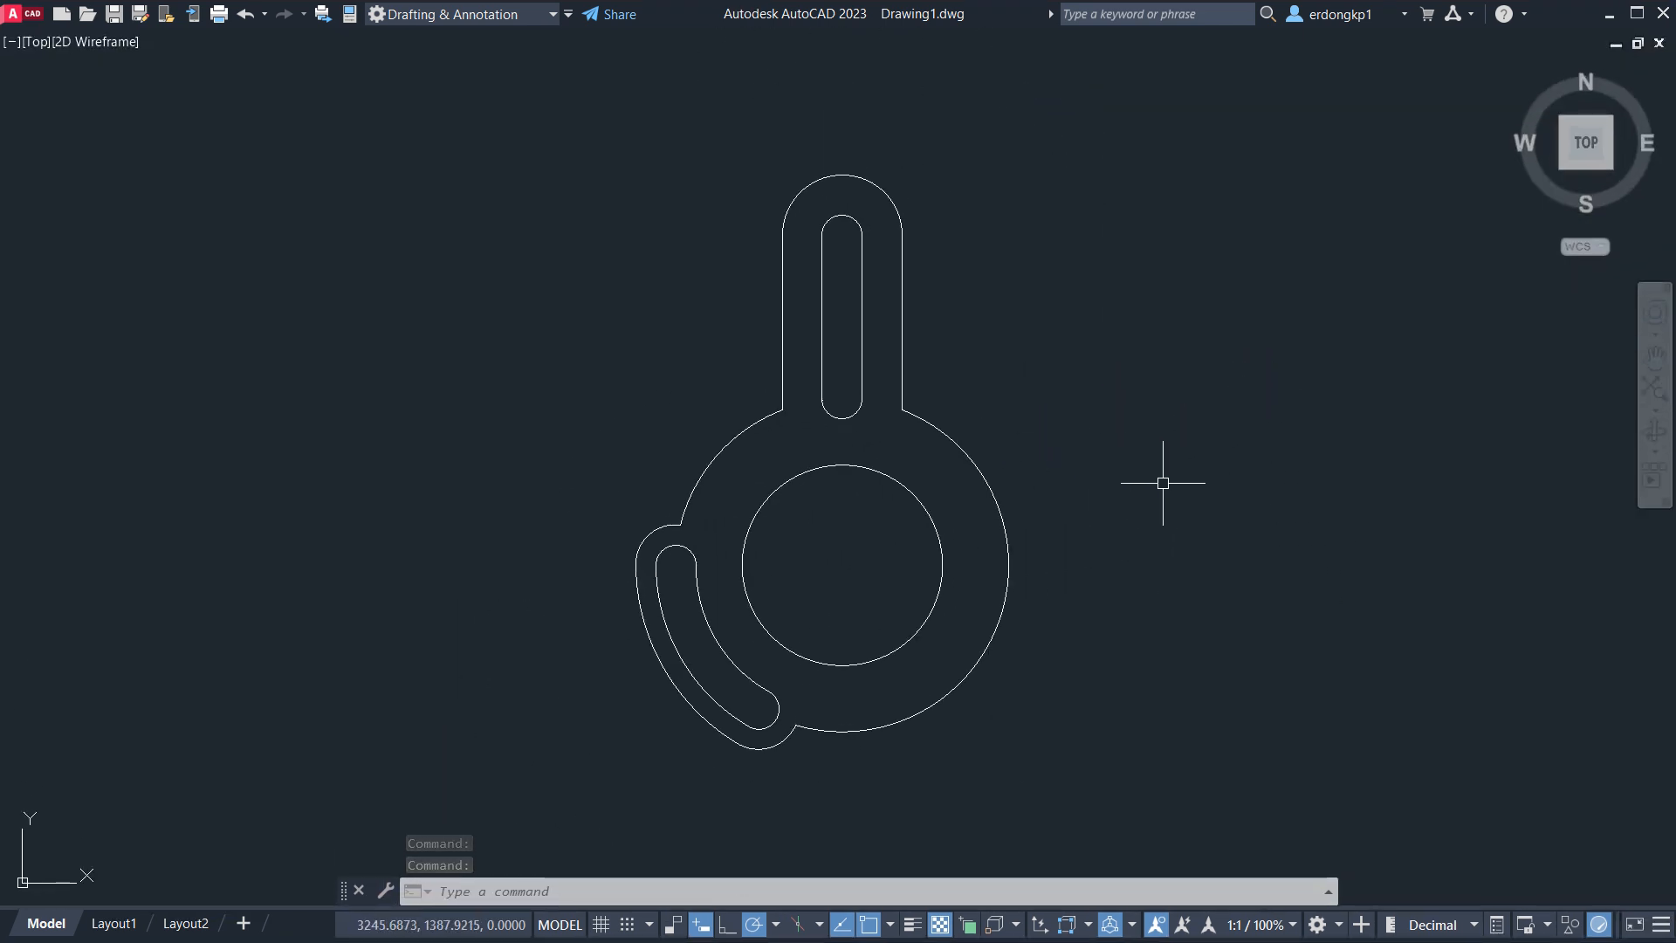